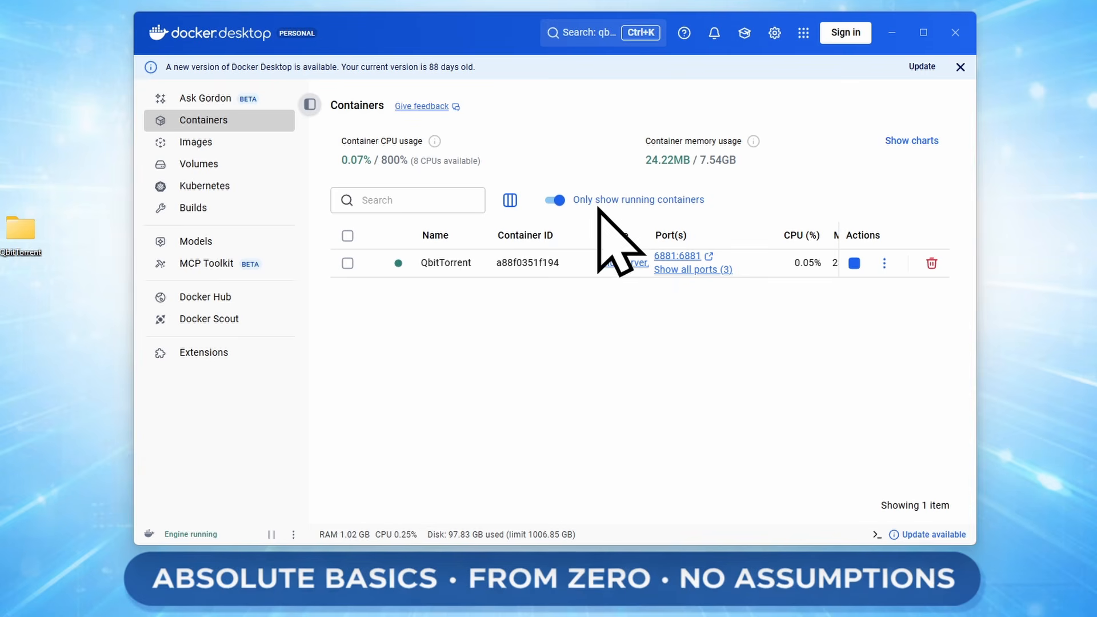
Search for radarr and pull and run the linuxserver/radarr image.
click(580, 32)
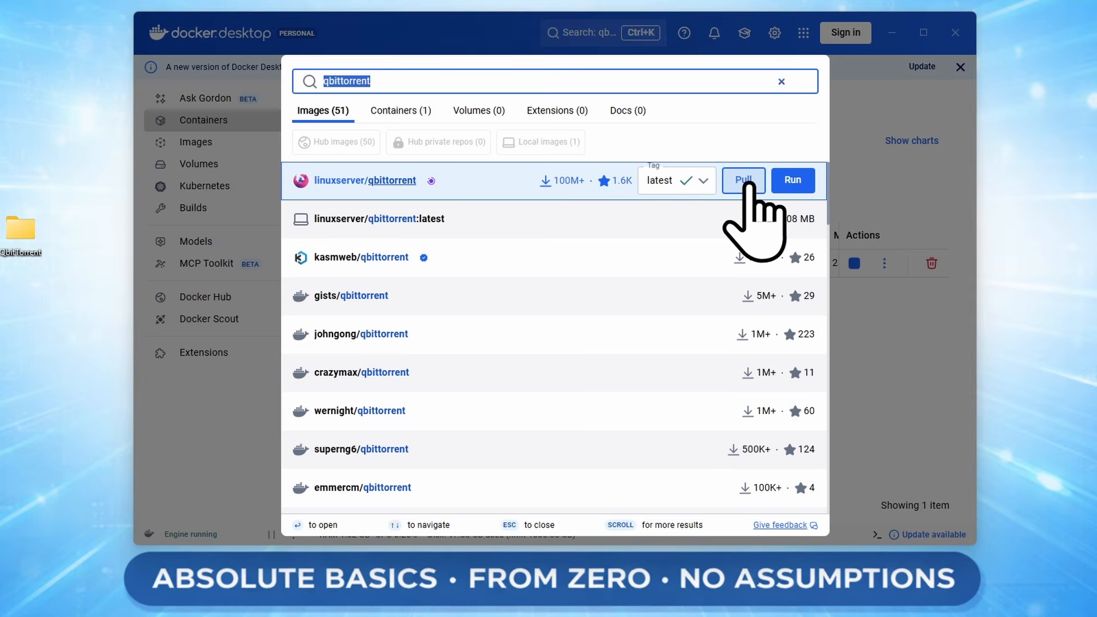
text(radarr)
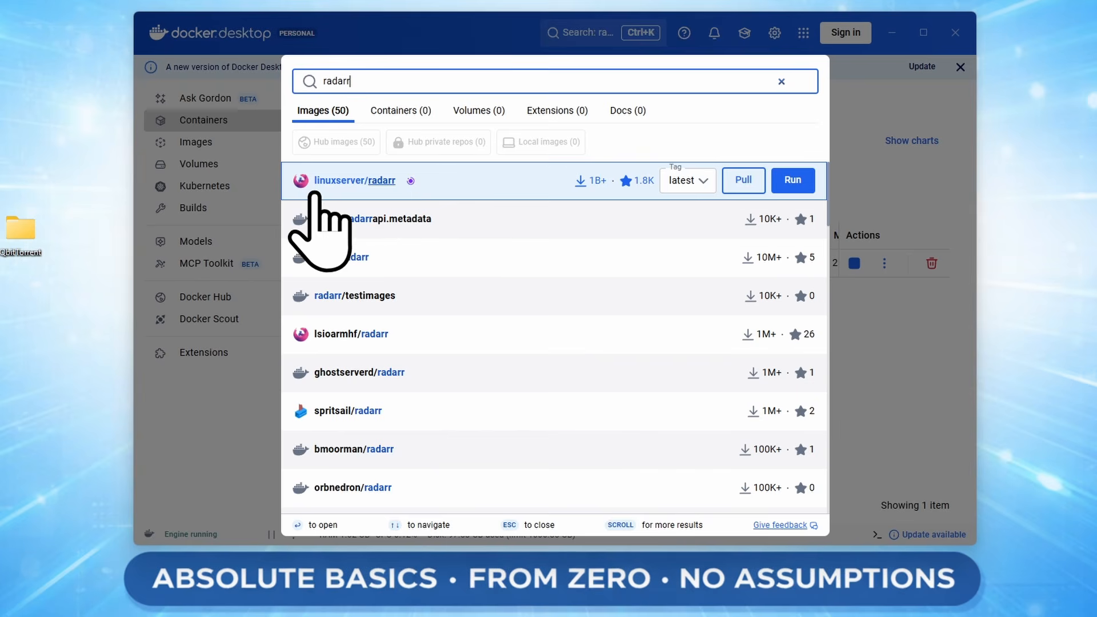
click(793, 180)
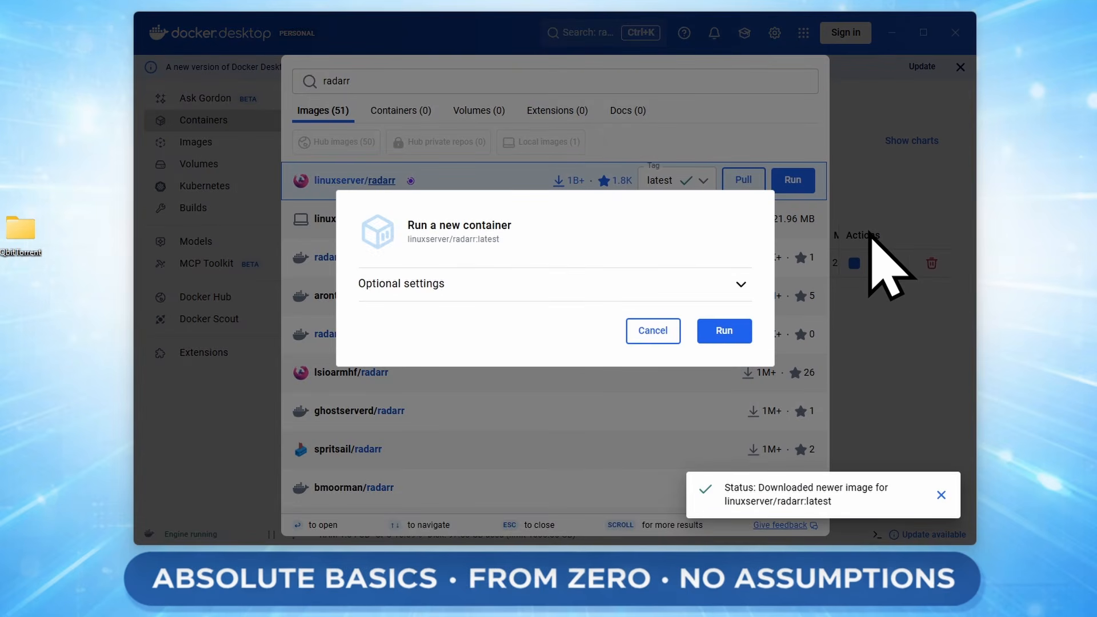
Under Optional settings, enter container name Radarr and host port 7878.
click(577, 286)
click(483, 189)
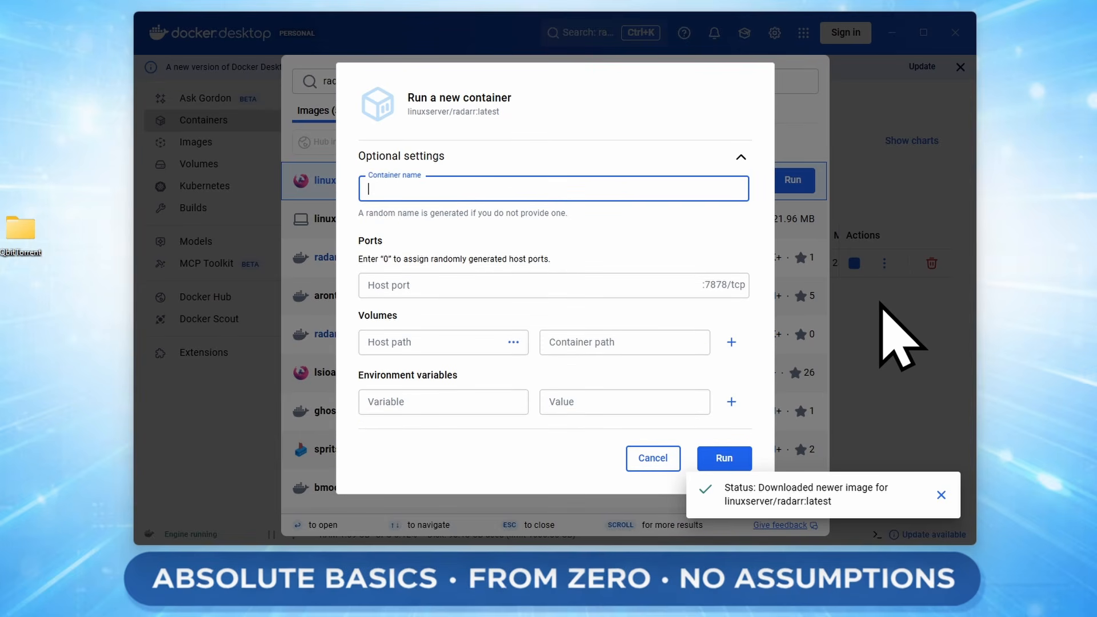
text(Radarr)
click(470, 286)
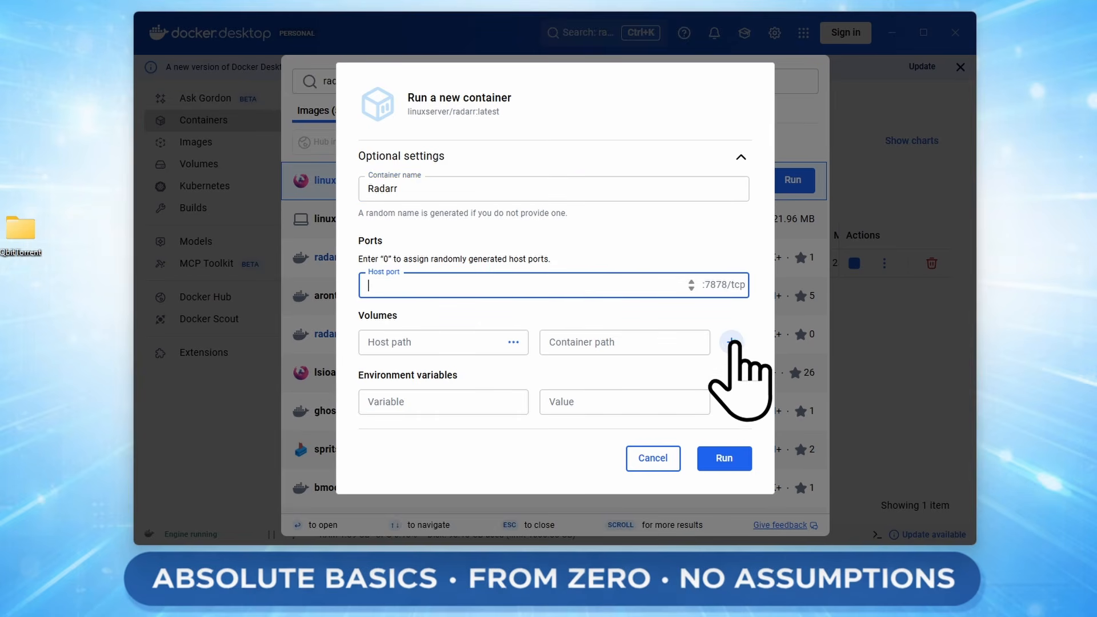
text(7878)
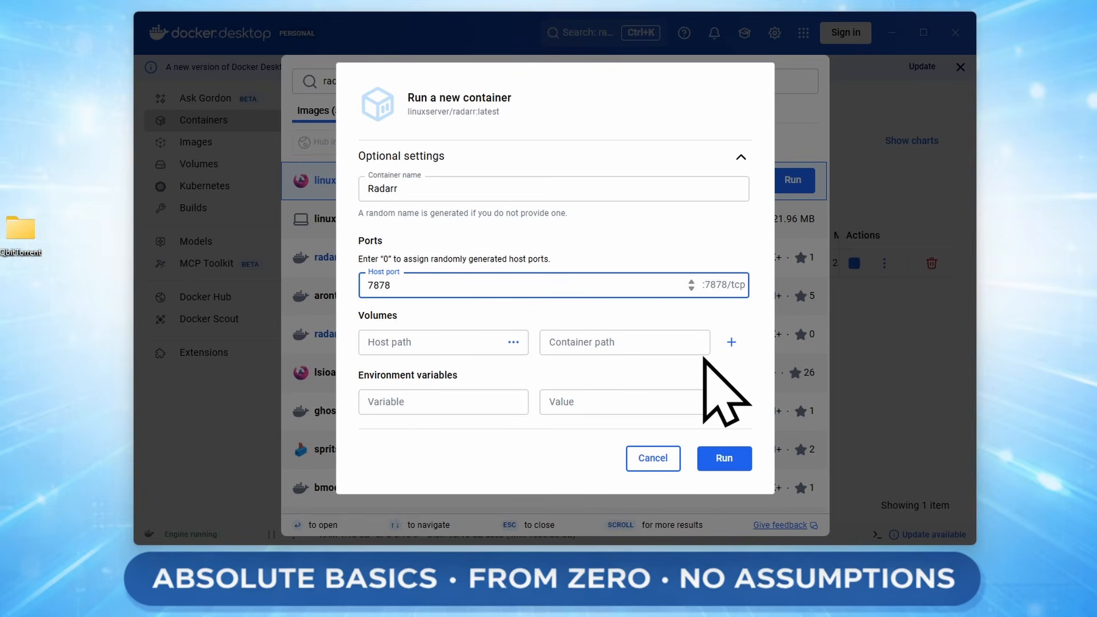
Create a Radarr folder on the desktop and move it beside QbitTorrent.
right_click(54, 300)
mouse_move(133, 404)
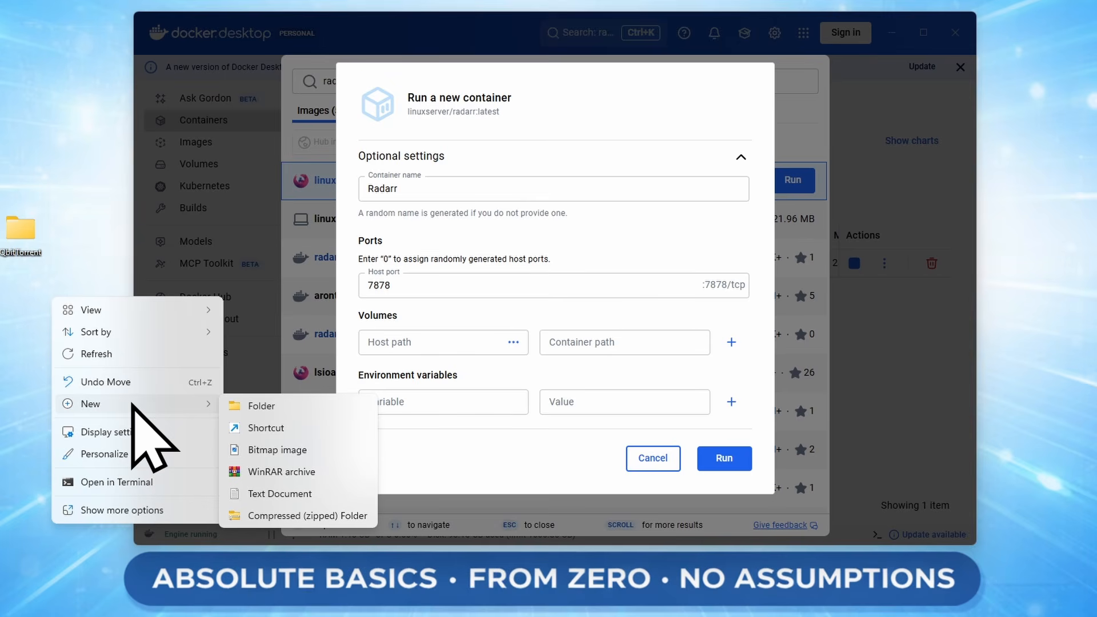
click(273, 406)
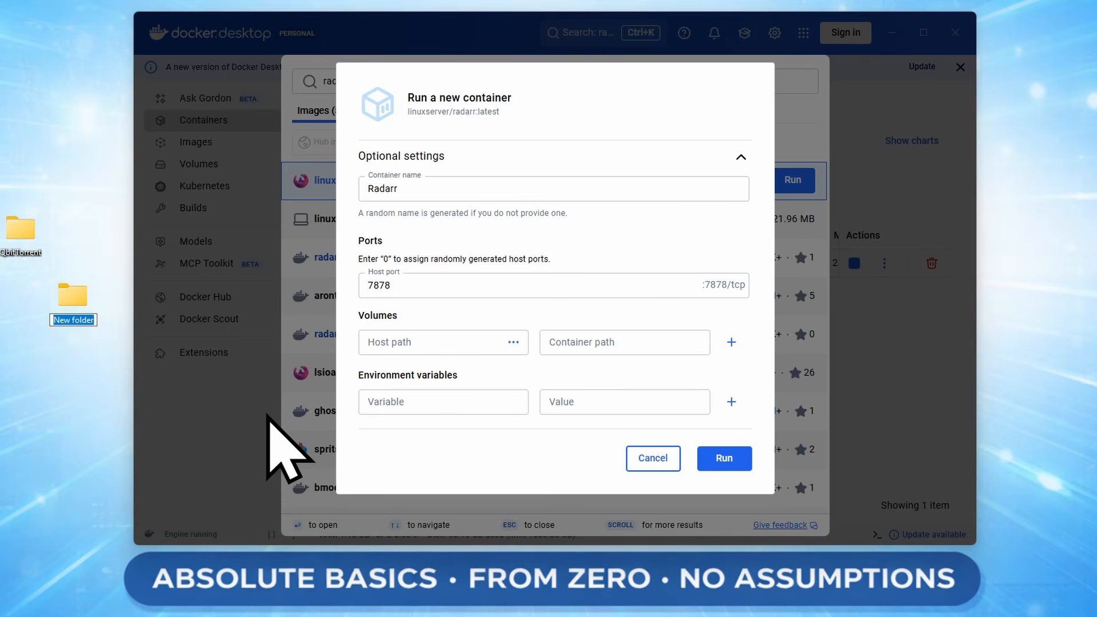
text(Radarr)
key(Return)
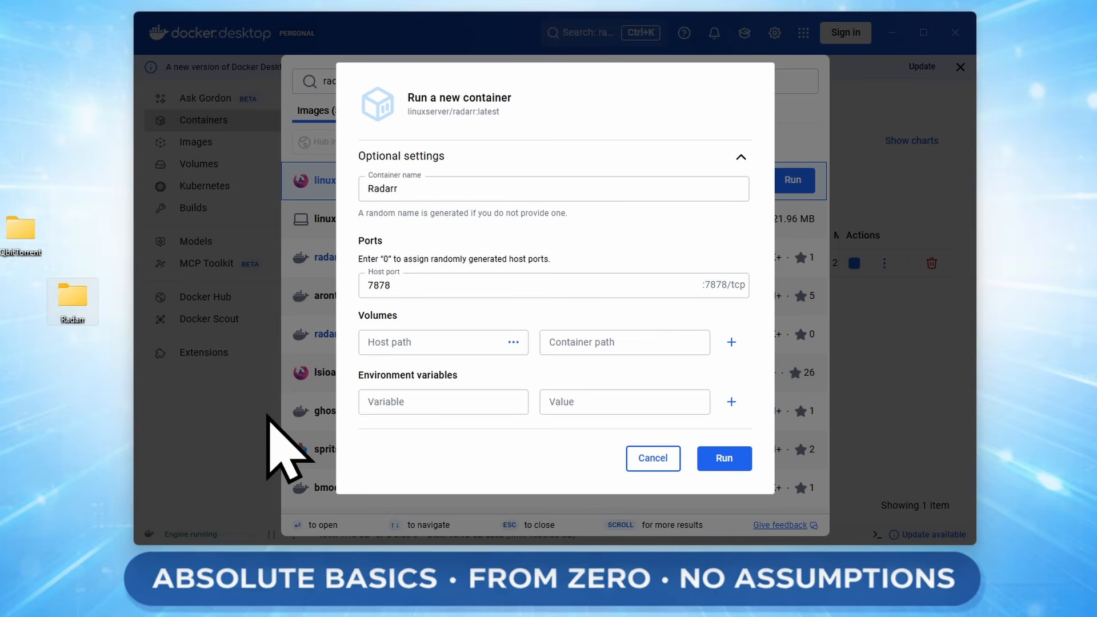
drag(77, 306, 77, 240)
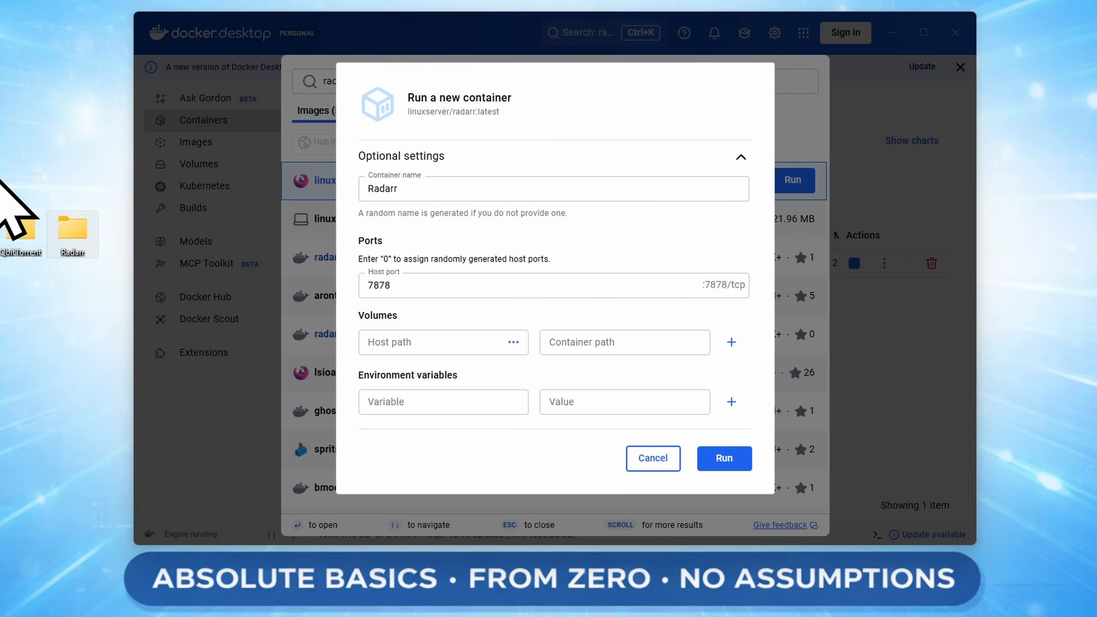
Create an empty Config folder inside Radarr, then close the Explorer window.
double_click(76, 224)
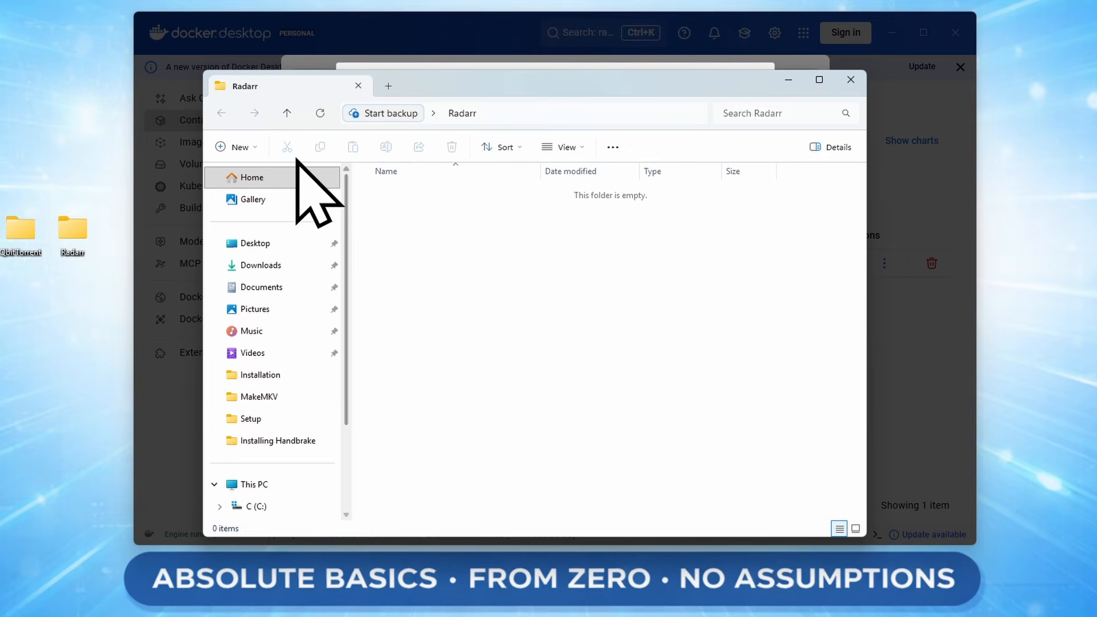
click(239, 147)
click(266, 178)
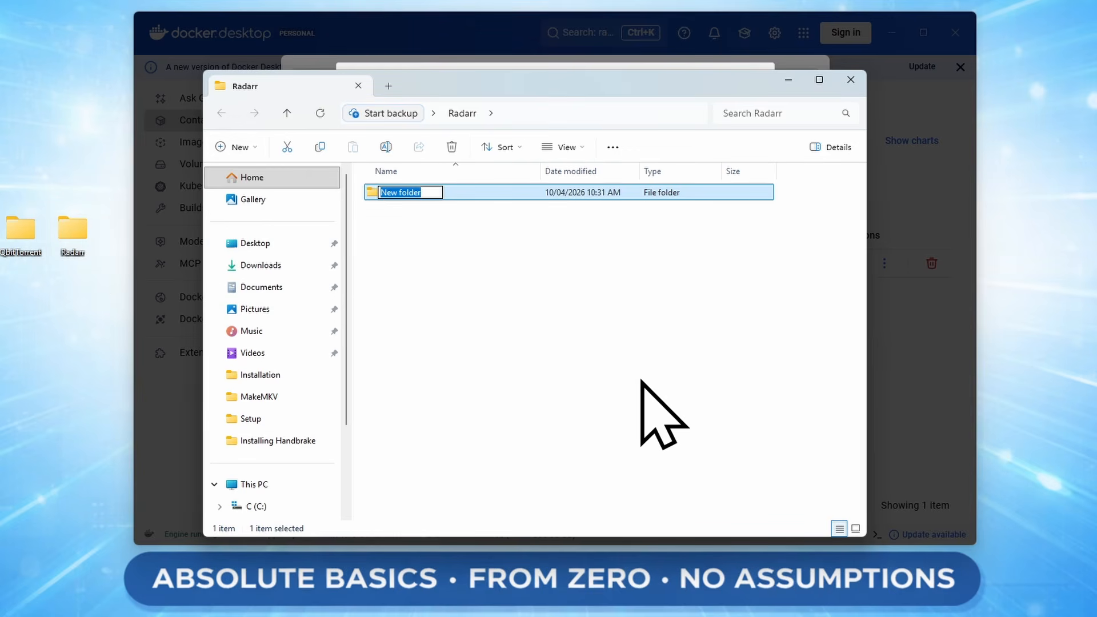
text(Config)
key(Return)
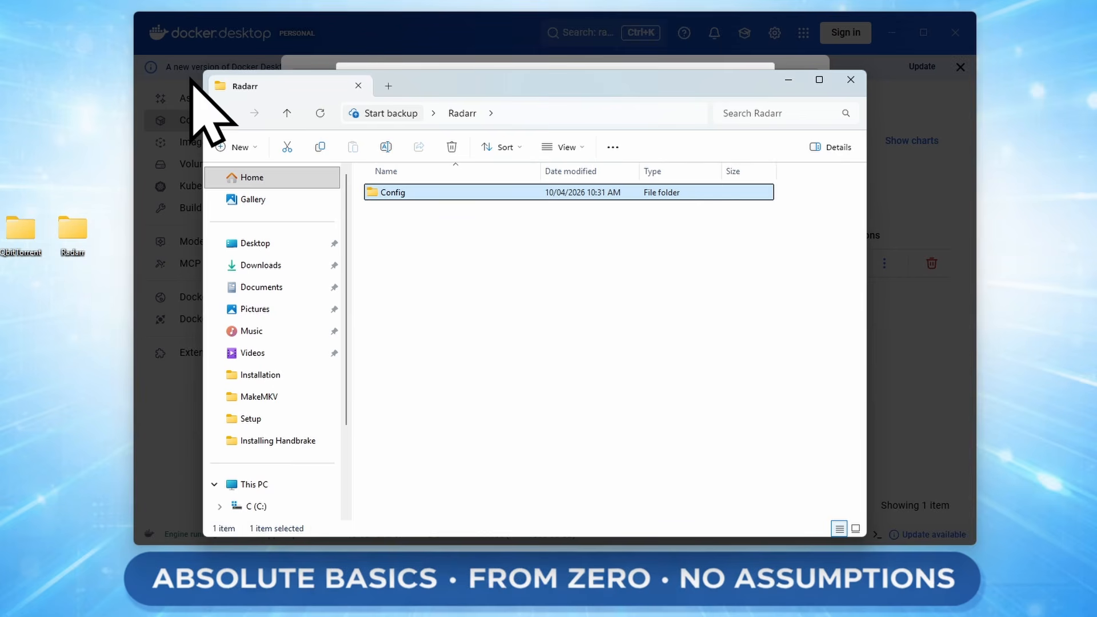
click(851, 80)
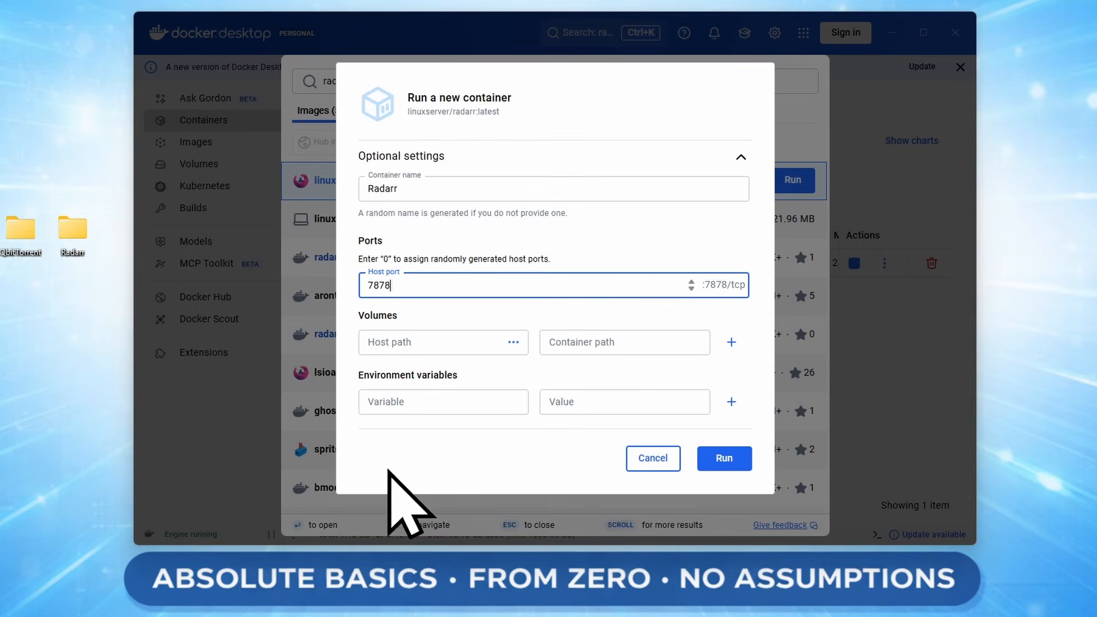
Mount Desktop\Radarr\Config as a volume at container path /config.
click(513, 348)
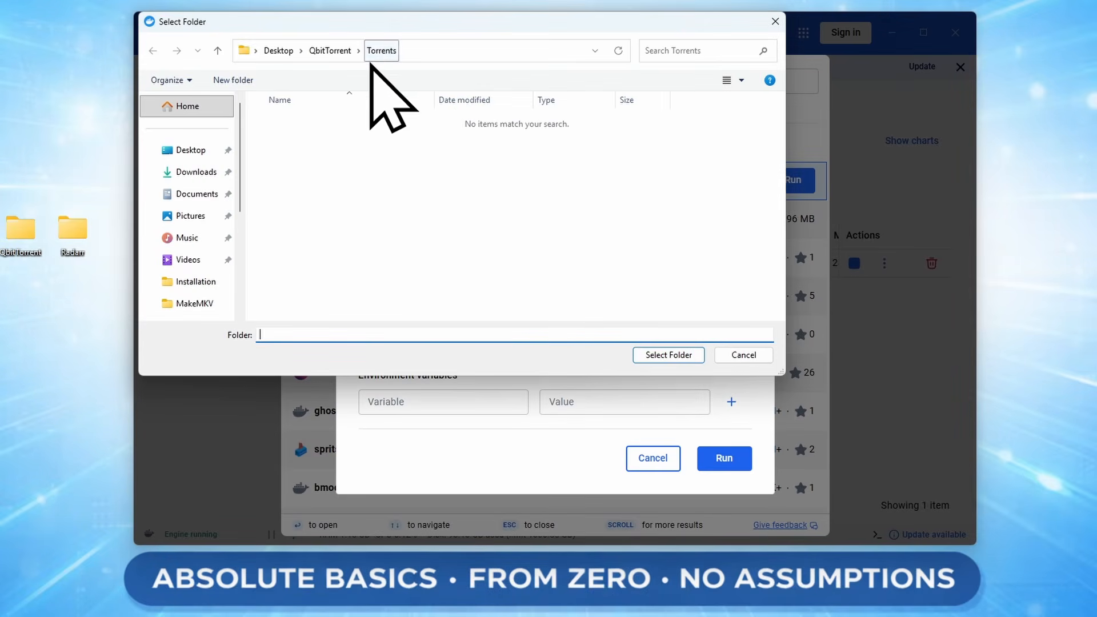
click(266, 53)
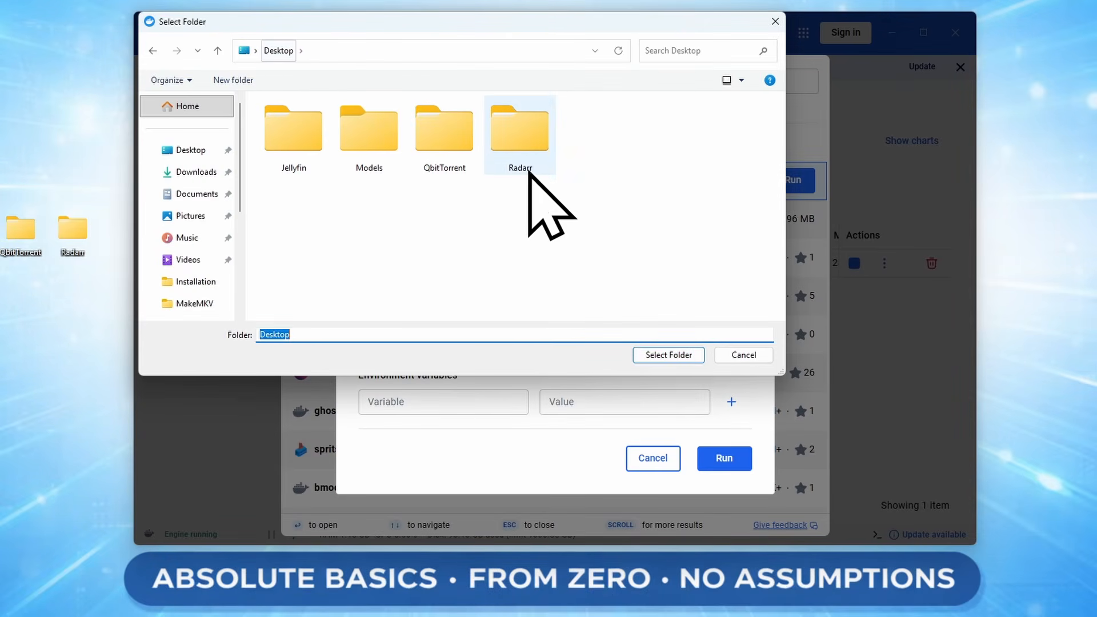
double_click(527, 161)
double_click(307, 123)
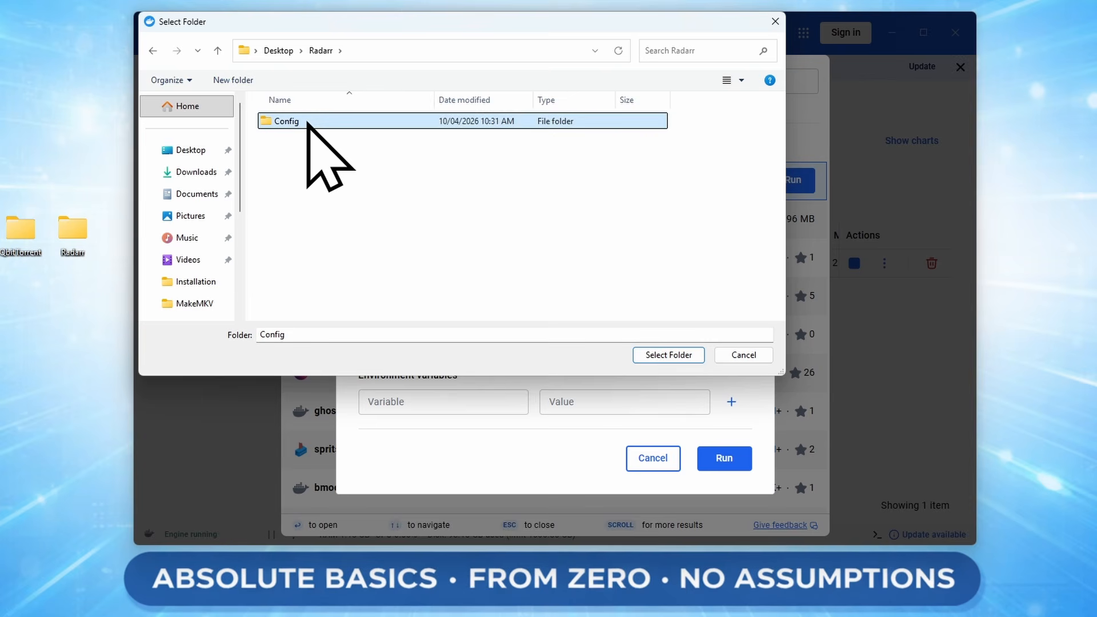
click(667, 355)
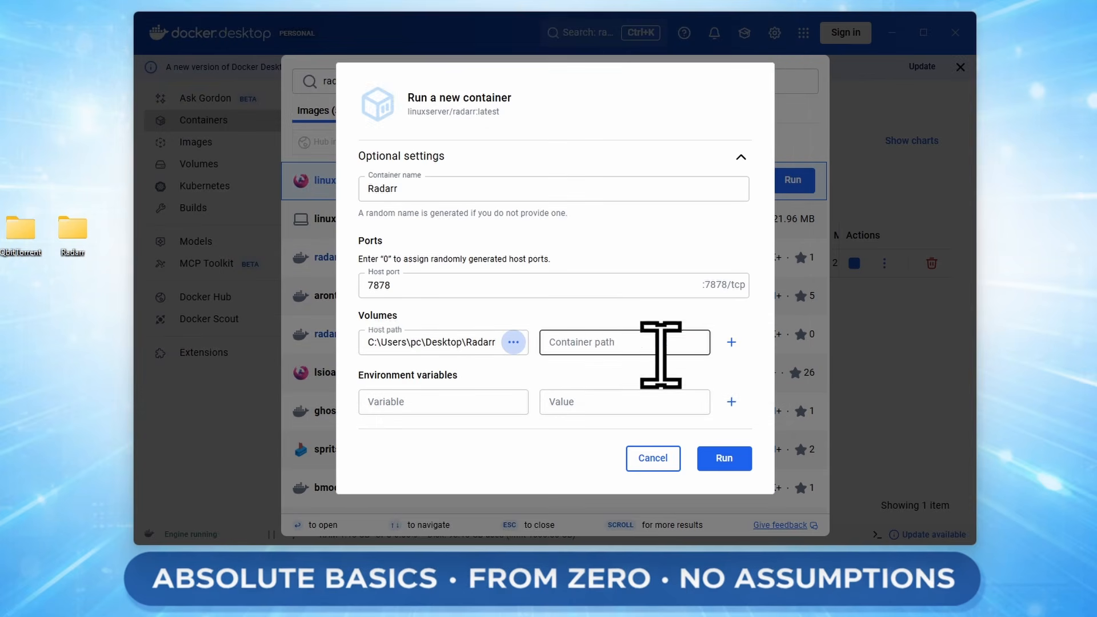
click(603, 349)
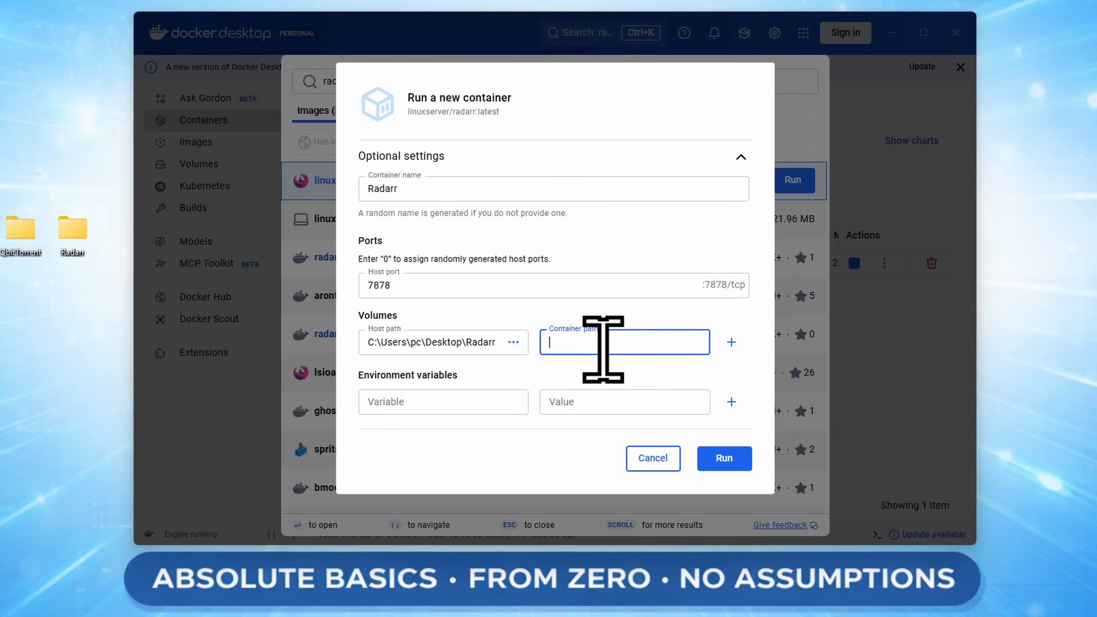
text(/config)
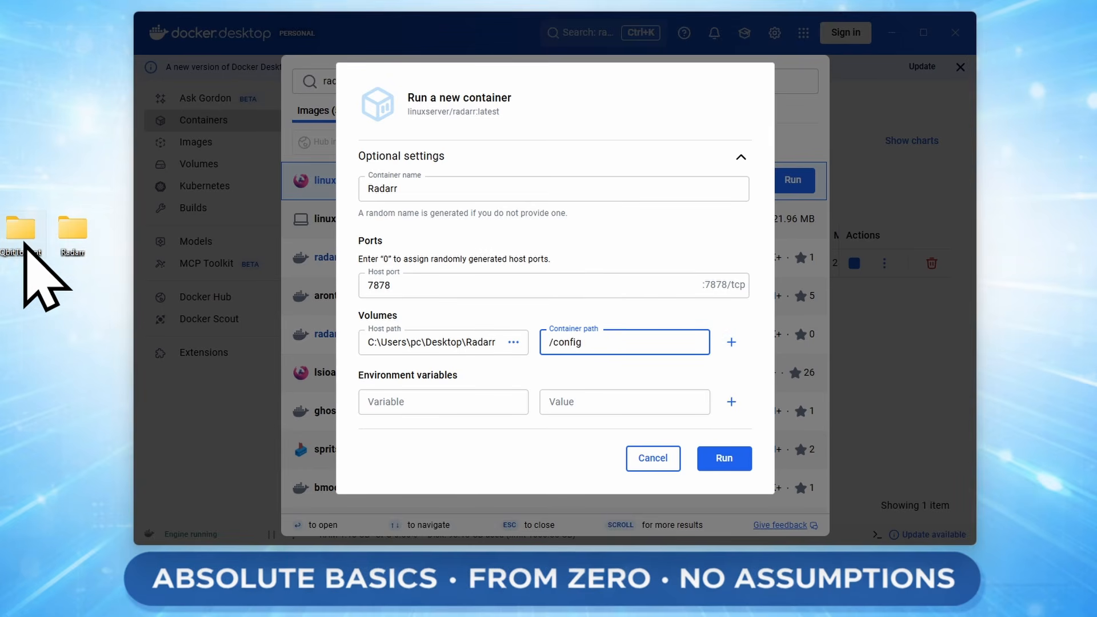
Make a Radarr folder in Desktop\QbitTorrent\Completed, then close Explorer.
double_click(25, 251)
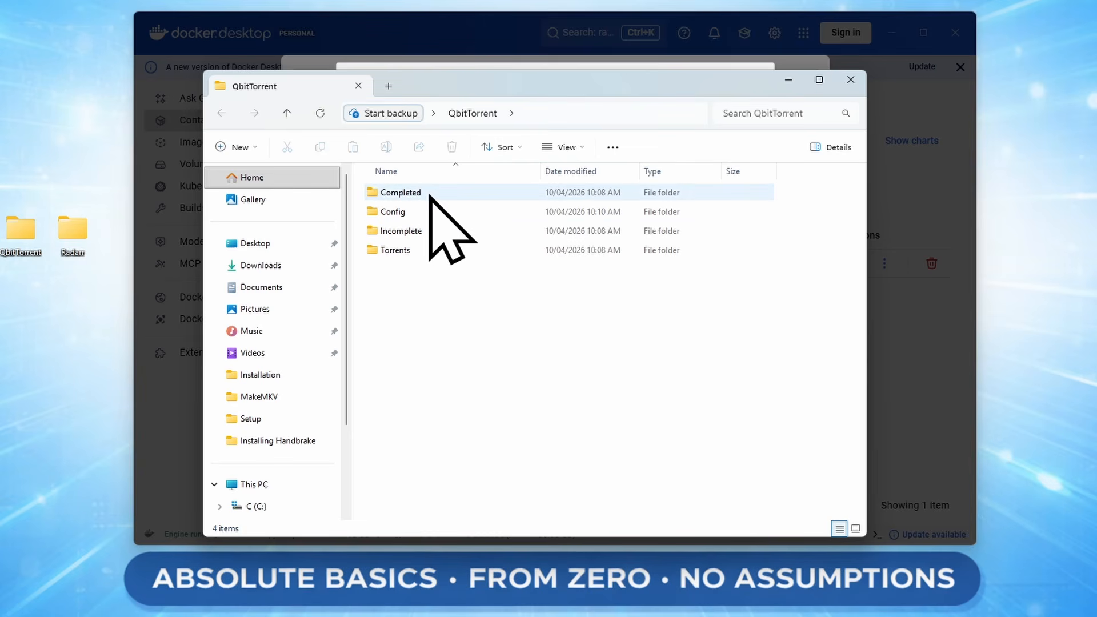
double_click(400, 193)
click(239, 147)
click(263, 179)
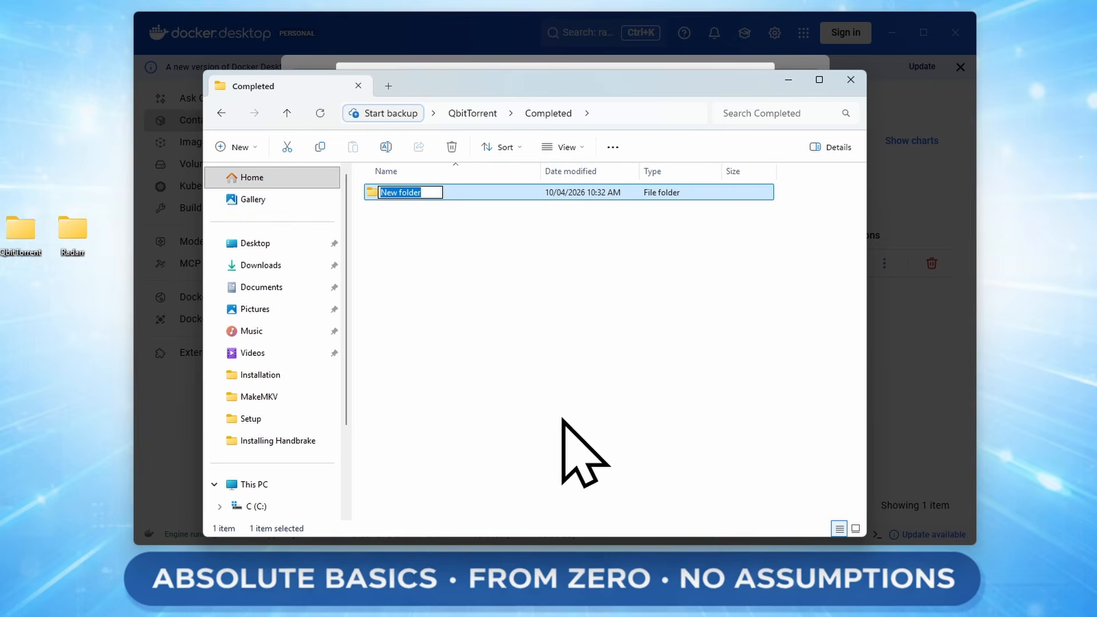
text(Radarr)
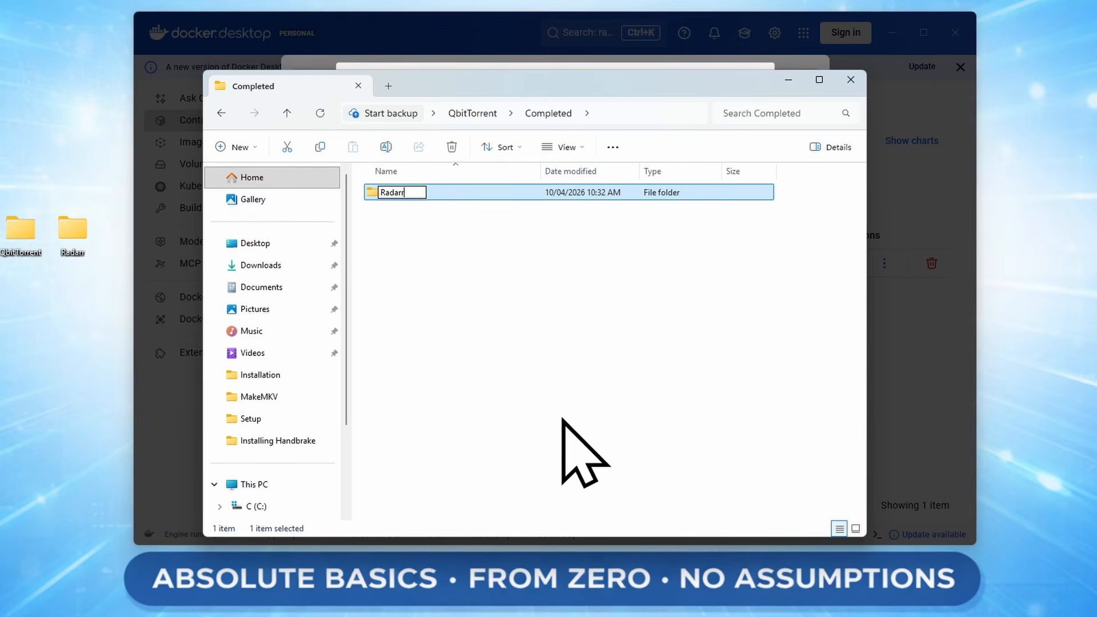
key(Return)
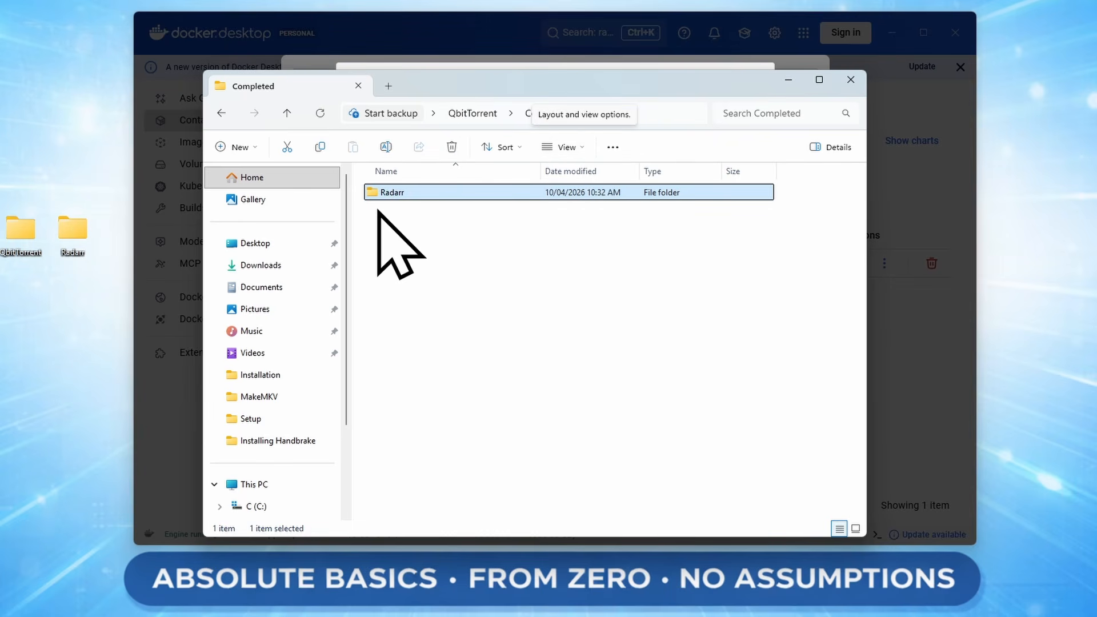
click(852, 79)
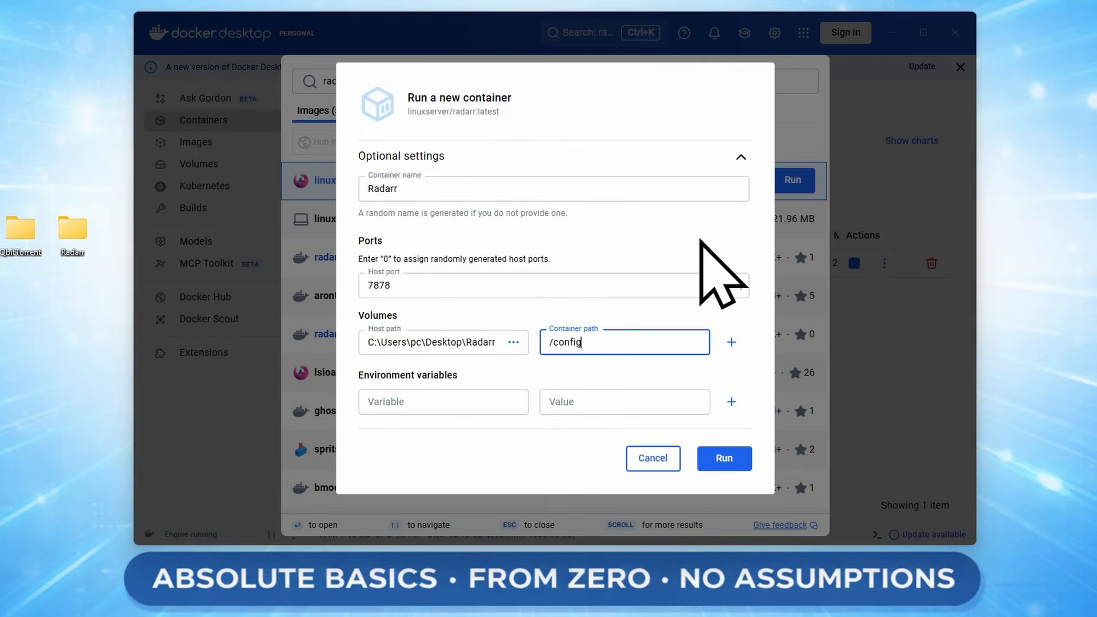
Add a second volume from QbitTorrent\Completed\Radarr with container path /downloads.
click(731, 341)
click(513, 360)
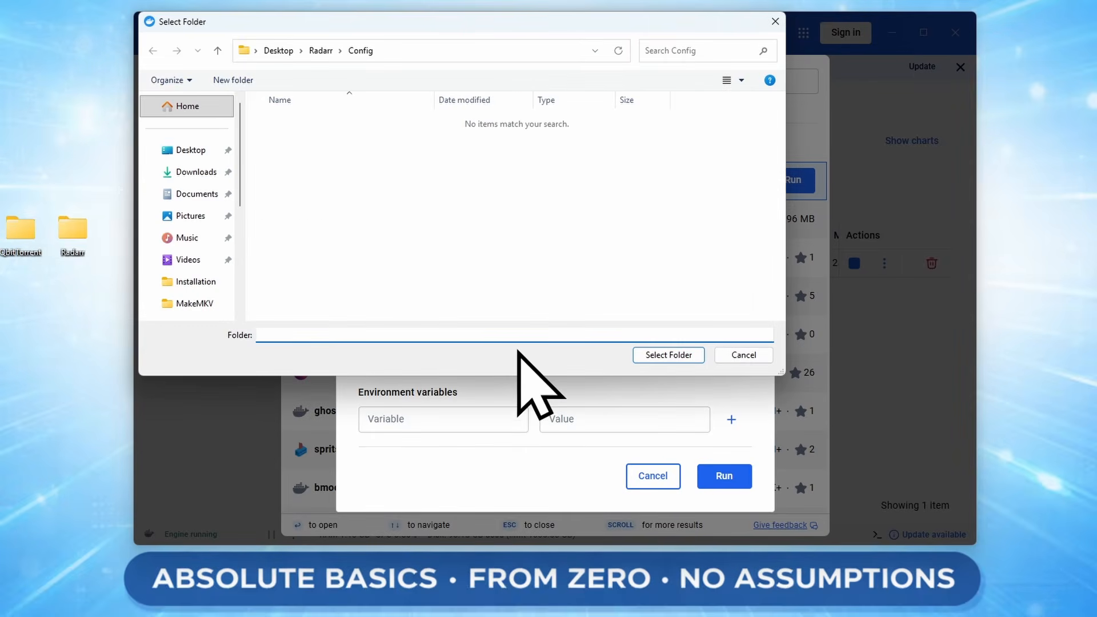
click(278, 50)
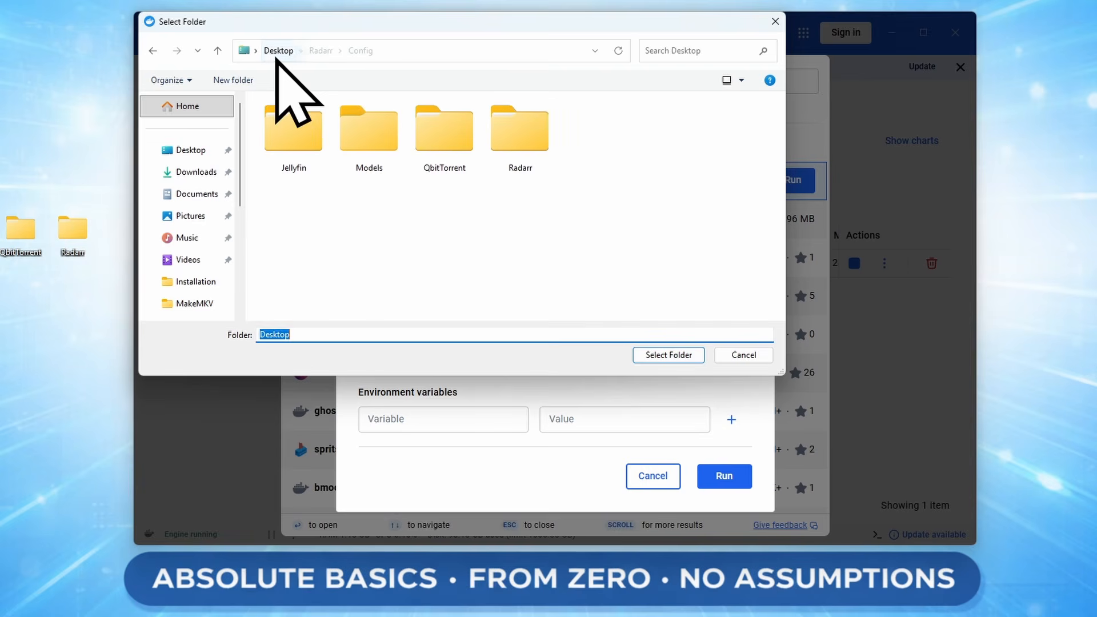
click(459, 148)
double_click(459, 148)
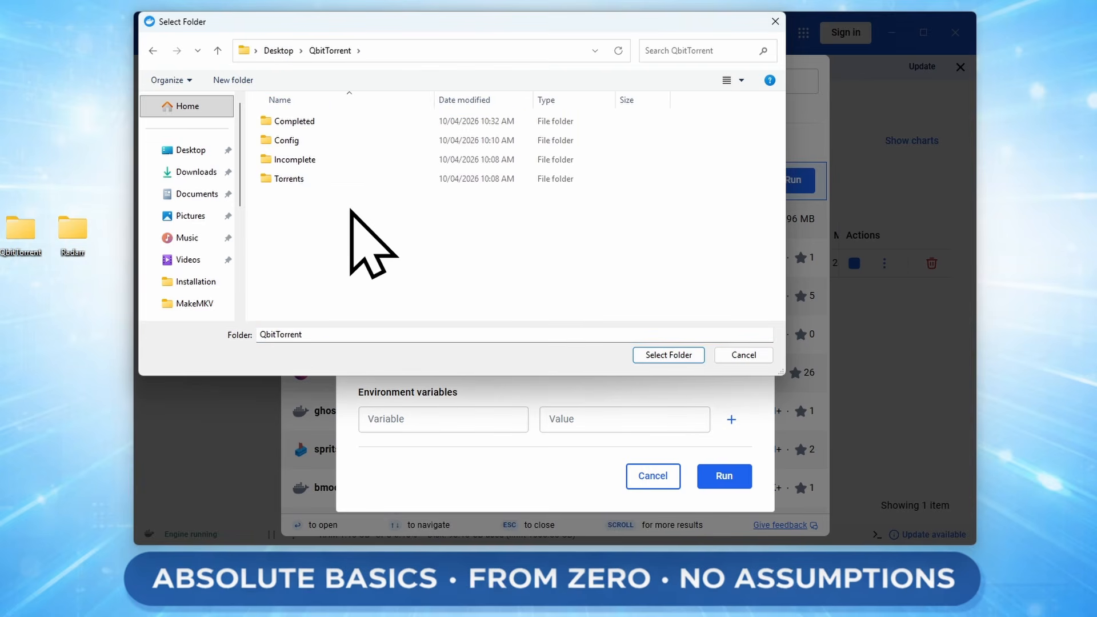
double_click(310, 123)
click(294, 122)
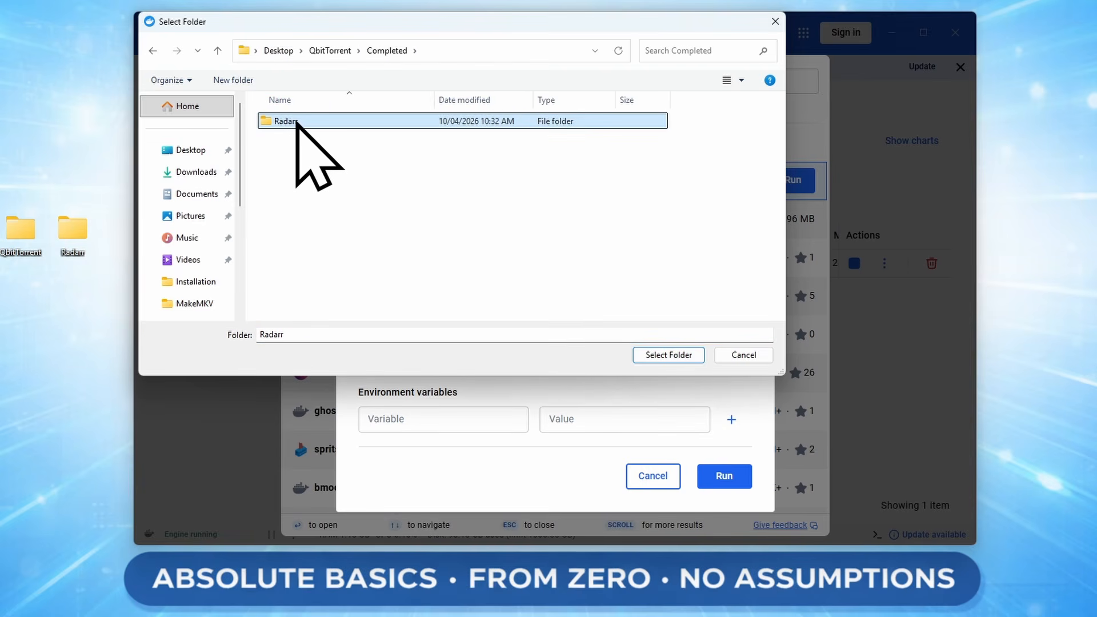
click(674, 358)
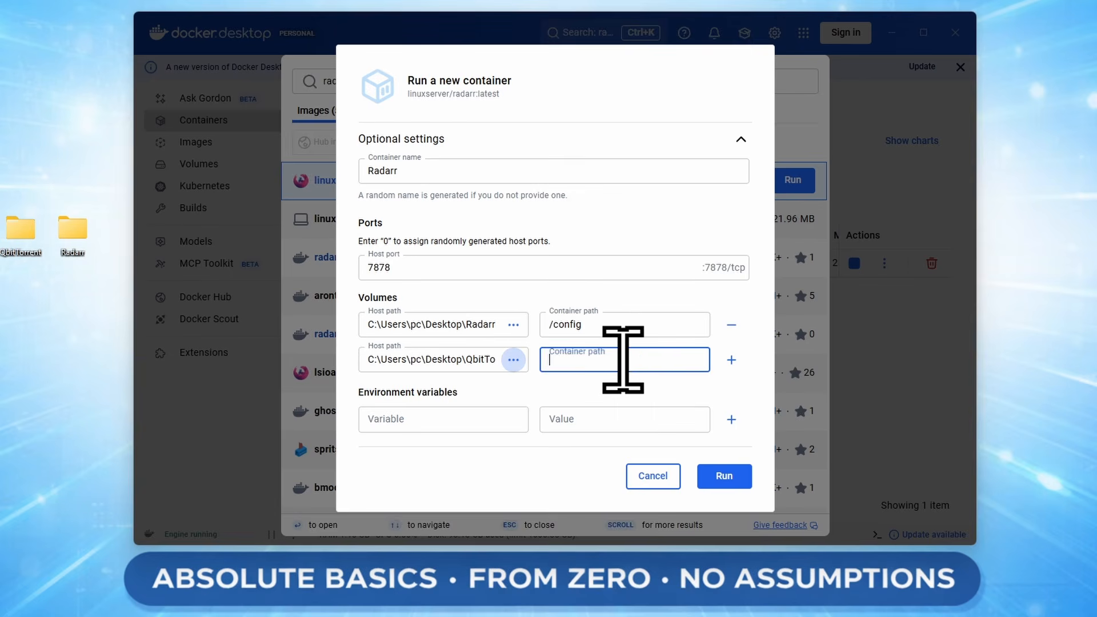
click(623, 359)
text(/)
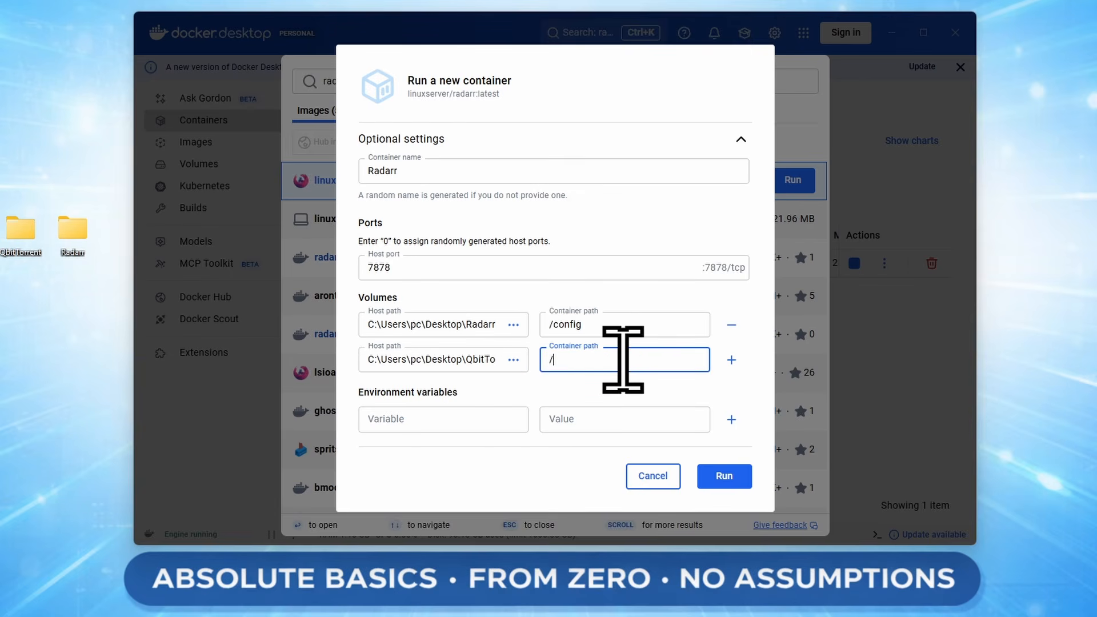
text(downloads)
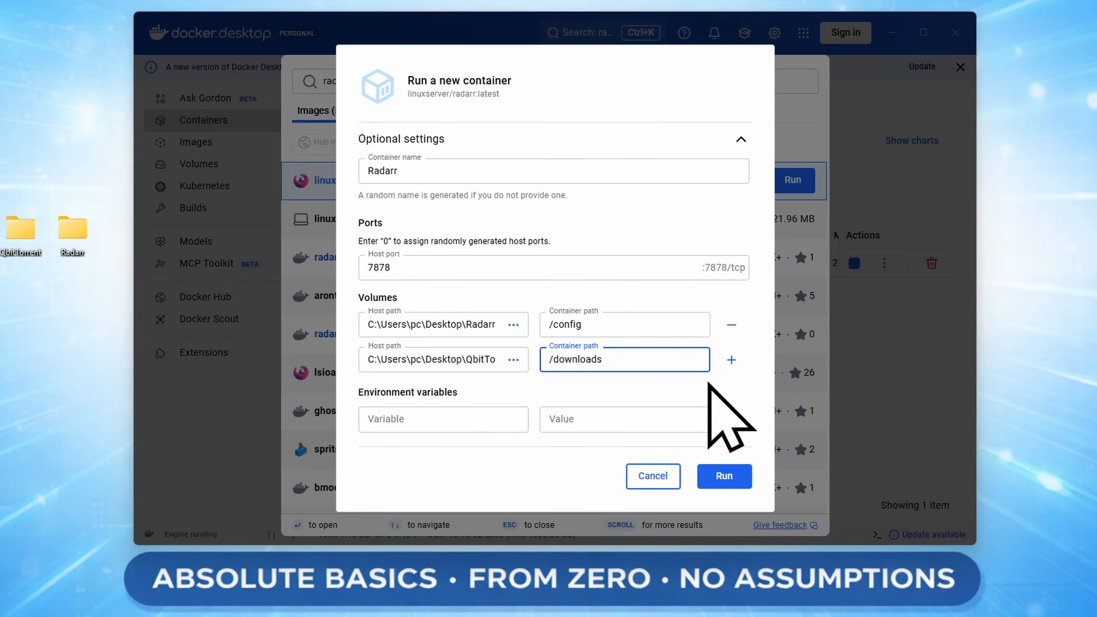
Add a third volume mapping Desktop\Jellyfin\Media\Movies to /movies.
click(731, 360)
click(513, 383)
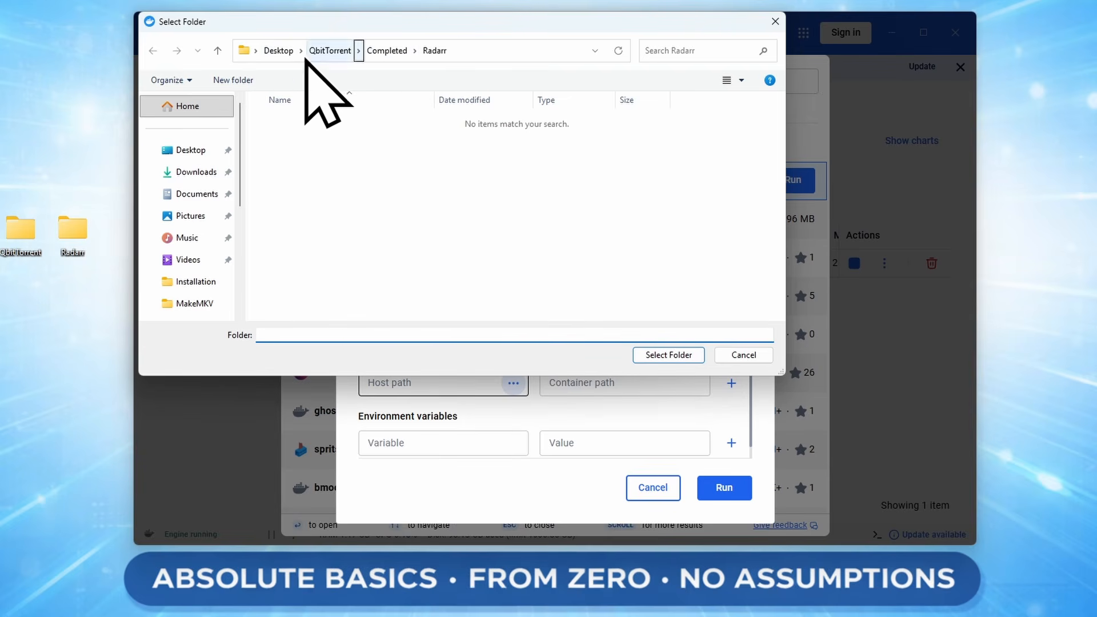
click(269, 55)
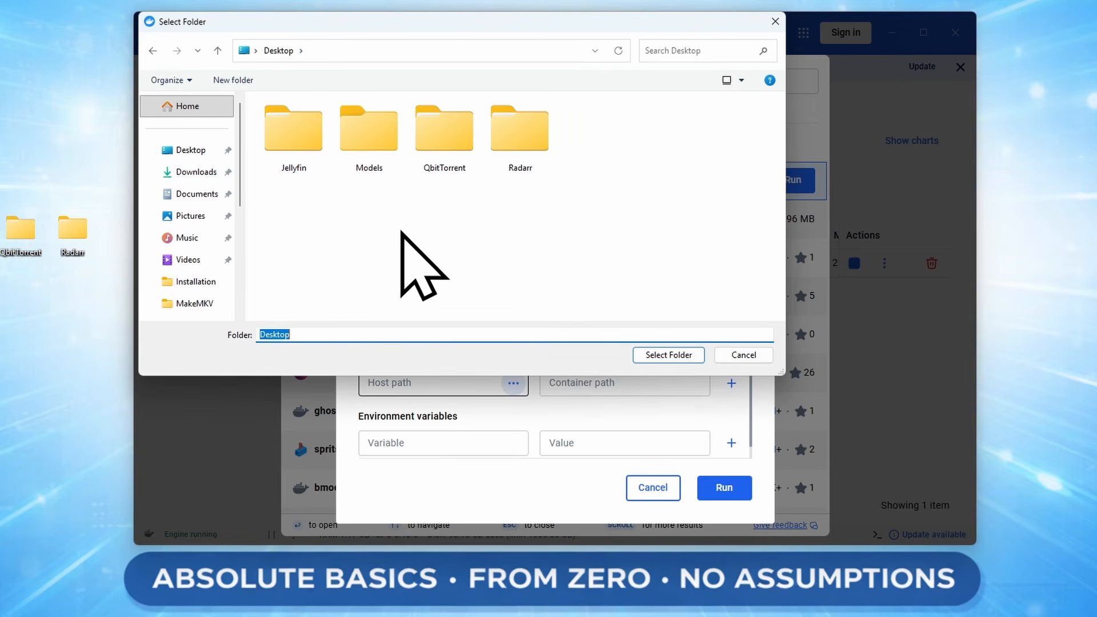
double_click(312, 167)
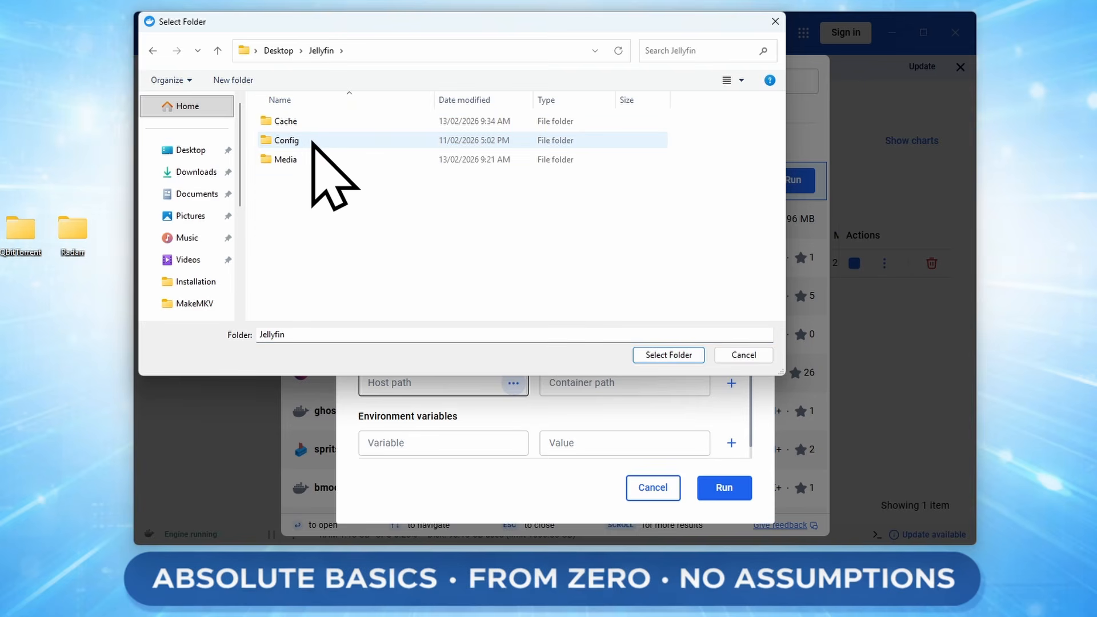
double_click(286, 163)
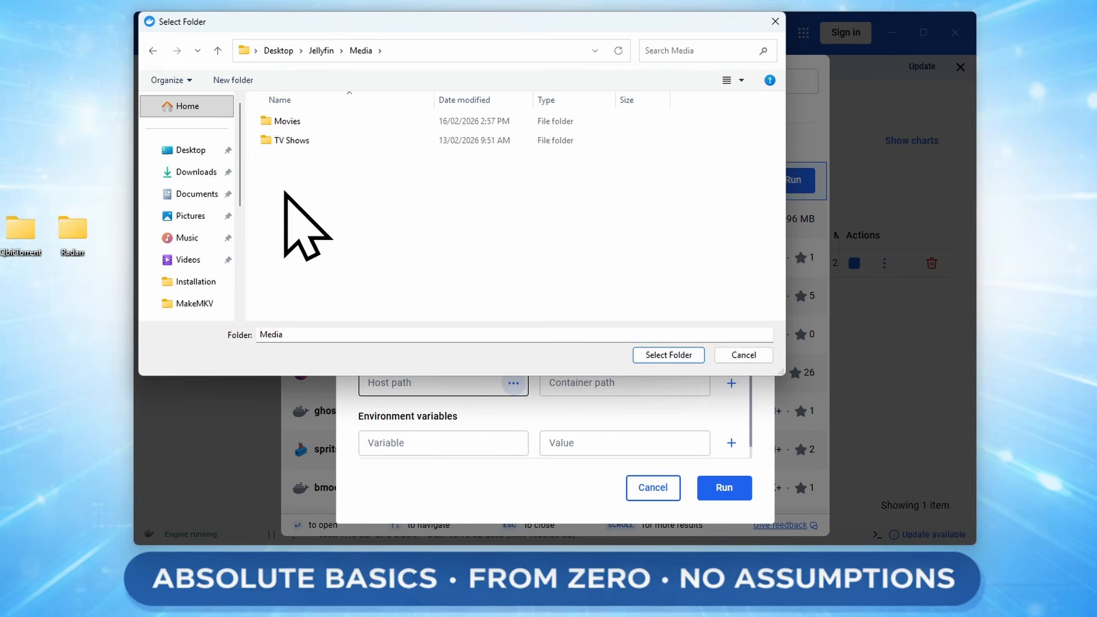
click(310, 124)
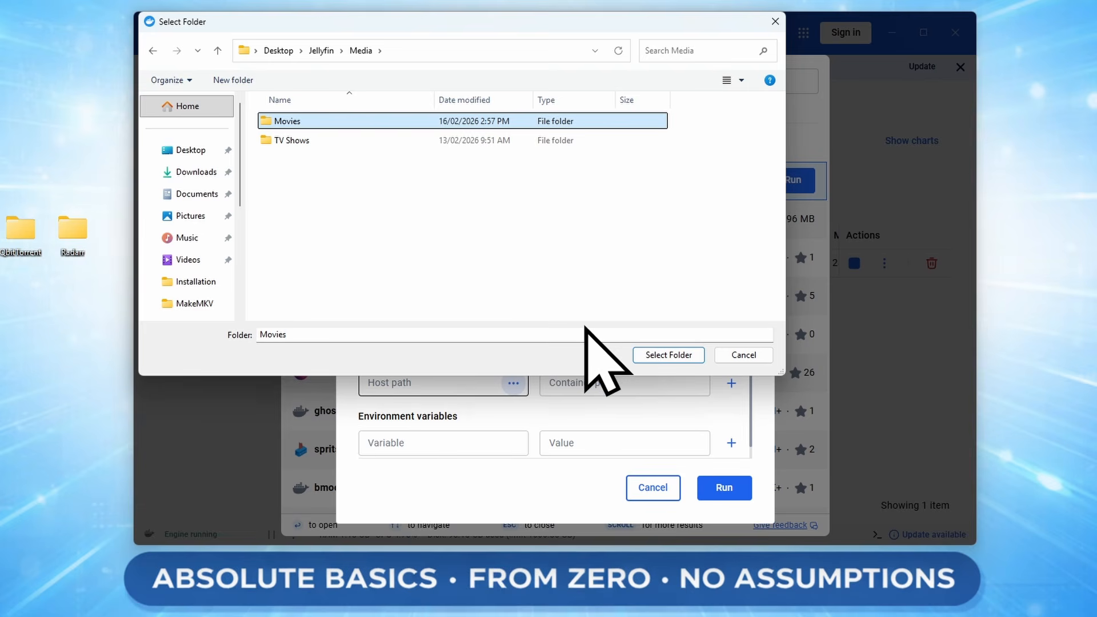
click(669, 355)
click(628, 382)
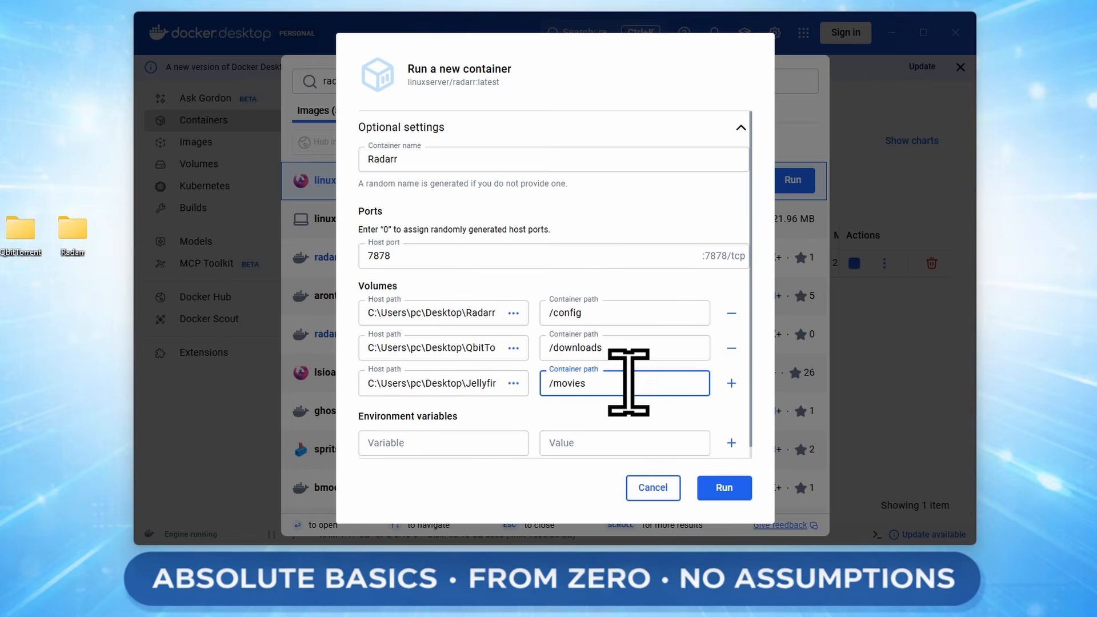
Add a fourth Movies volume, then clear its /animeMovies container path and host path.
click(732, 383)
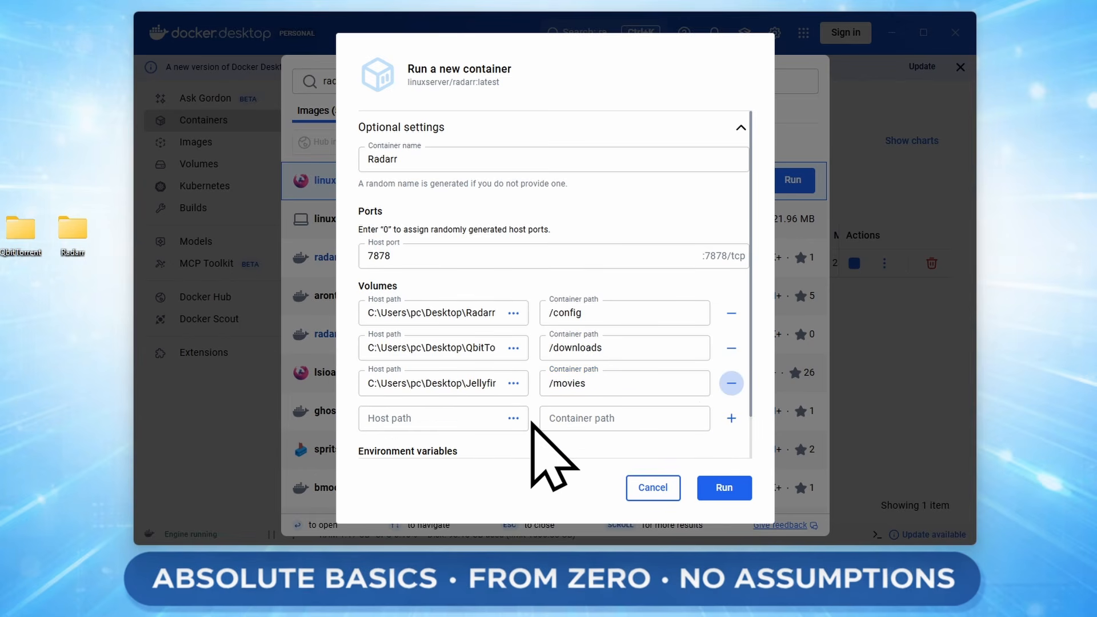
click(515, 418)
click(360, 51)
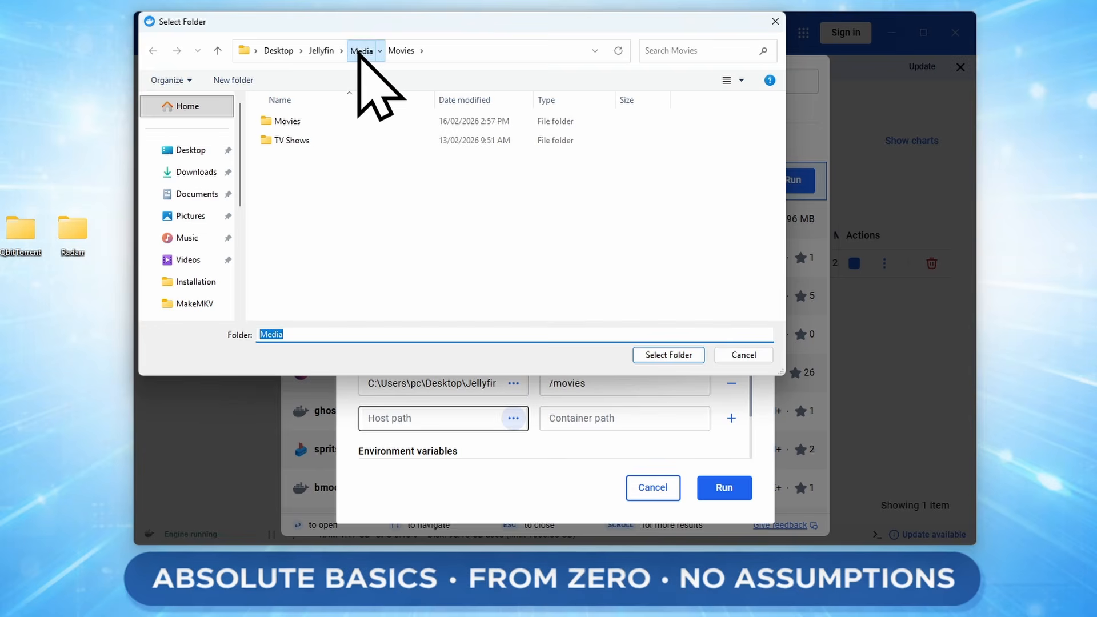
click(296, 120)
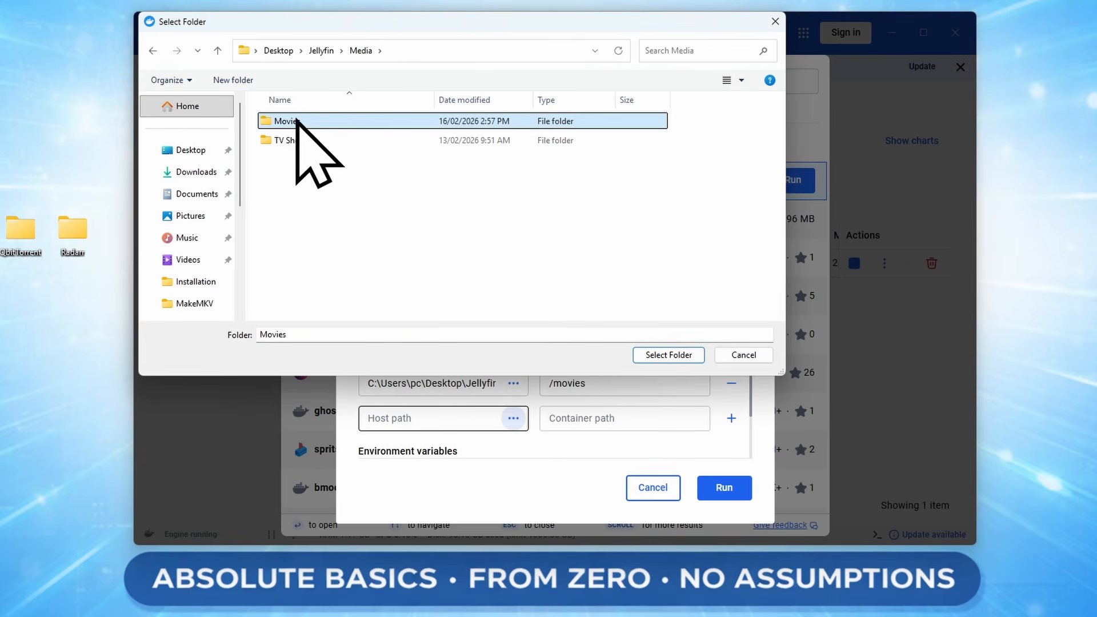
click(668, 355)
click(617, 417)
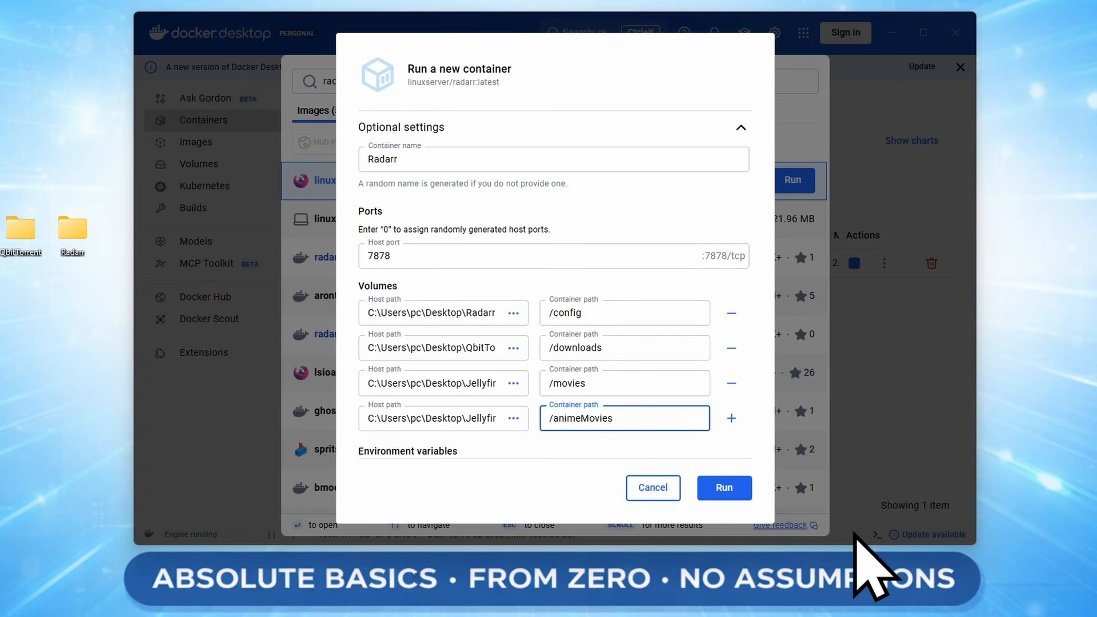
click(633, 405)
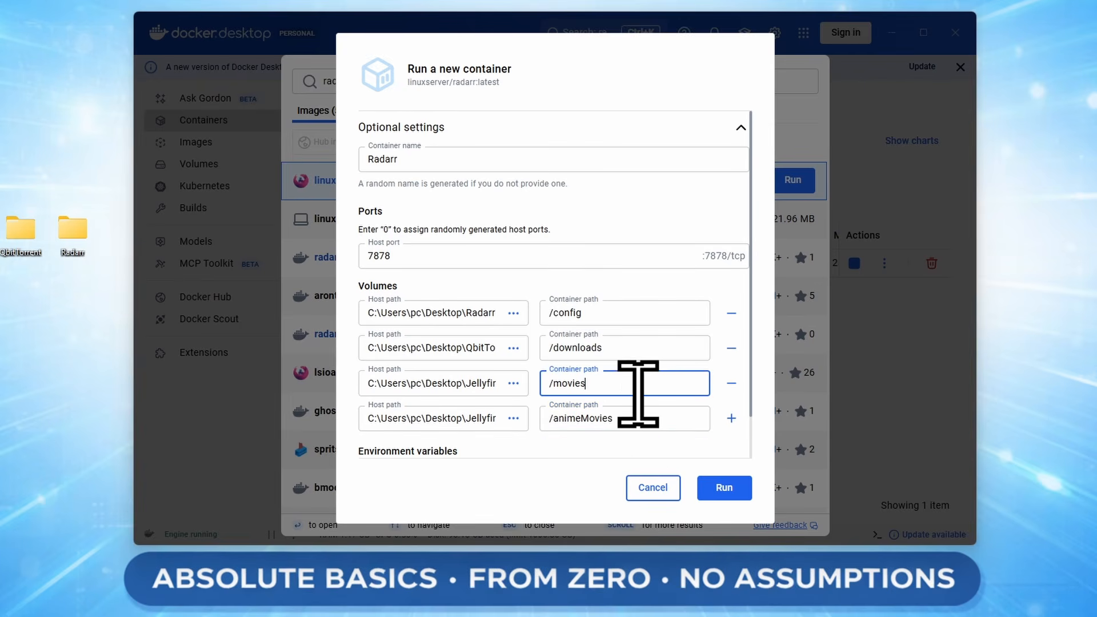
drag(642, 417, 243, 433)
key(BackSpace)
click(473, 418)
key(BackSpace)
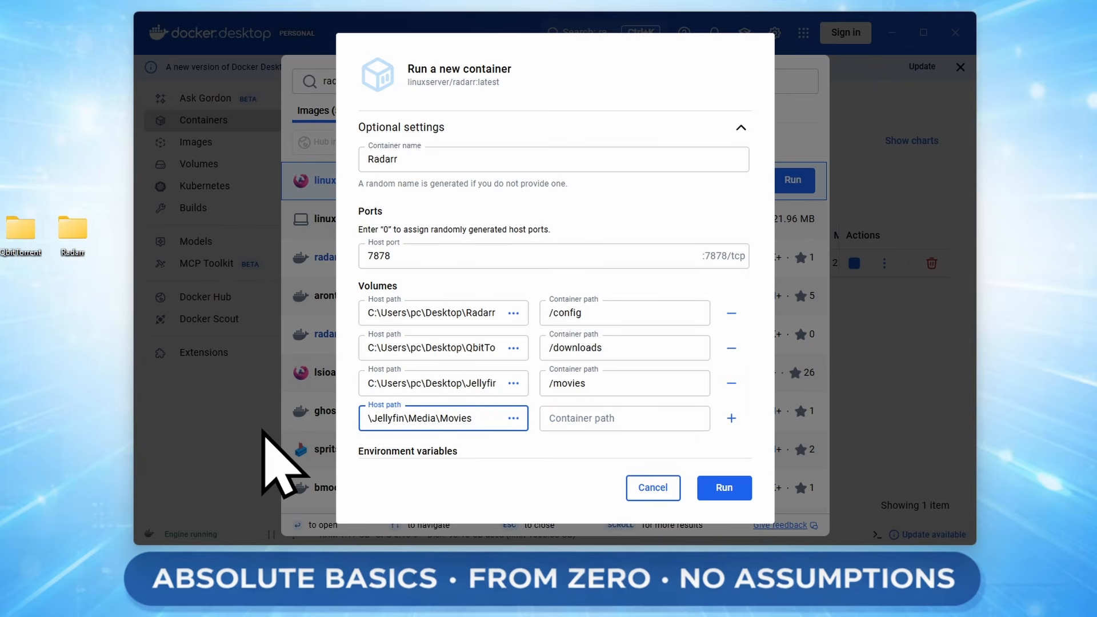
key(Delete)
key(Delete)
key(Delete)
key(Delete)
key(Delete)
key(Delete)
key(Delete)
key(Delete)
key(Delete)
key(Delete)
key(Delete)
key(Delete)
key(Delete)
key(Delete)
key(Delete)
key(Delete)
key(Delete)
key(Delete)
key(Delete)
key(Delete)
Return to the /movies path and run the Radarr container.
click(632, 385)
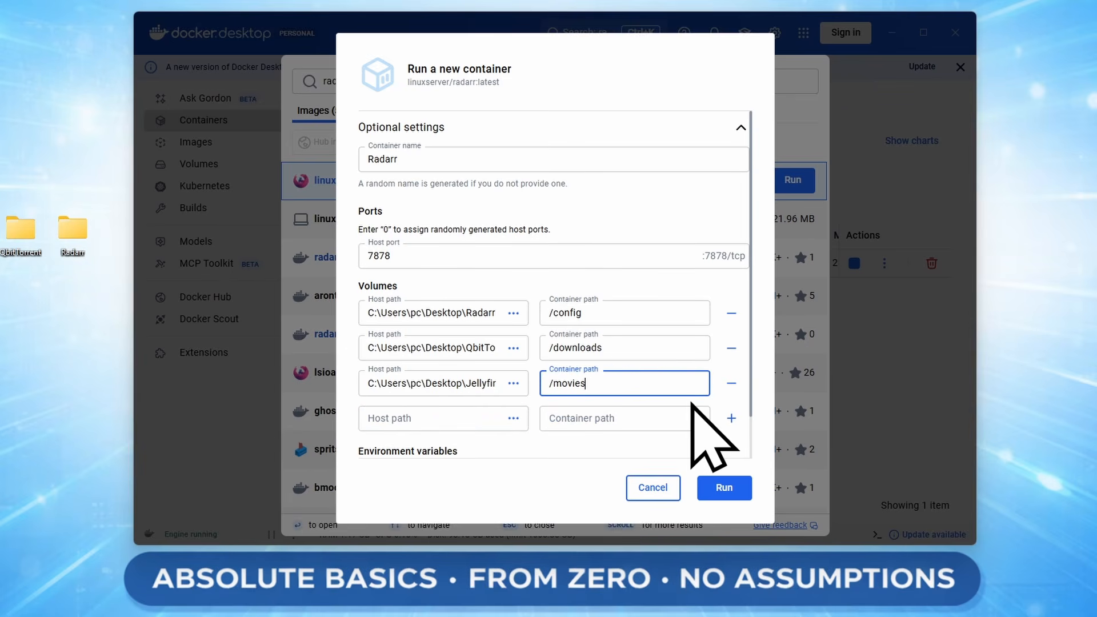
scroll(652, 400, down, 2)
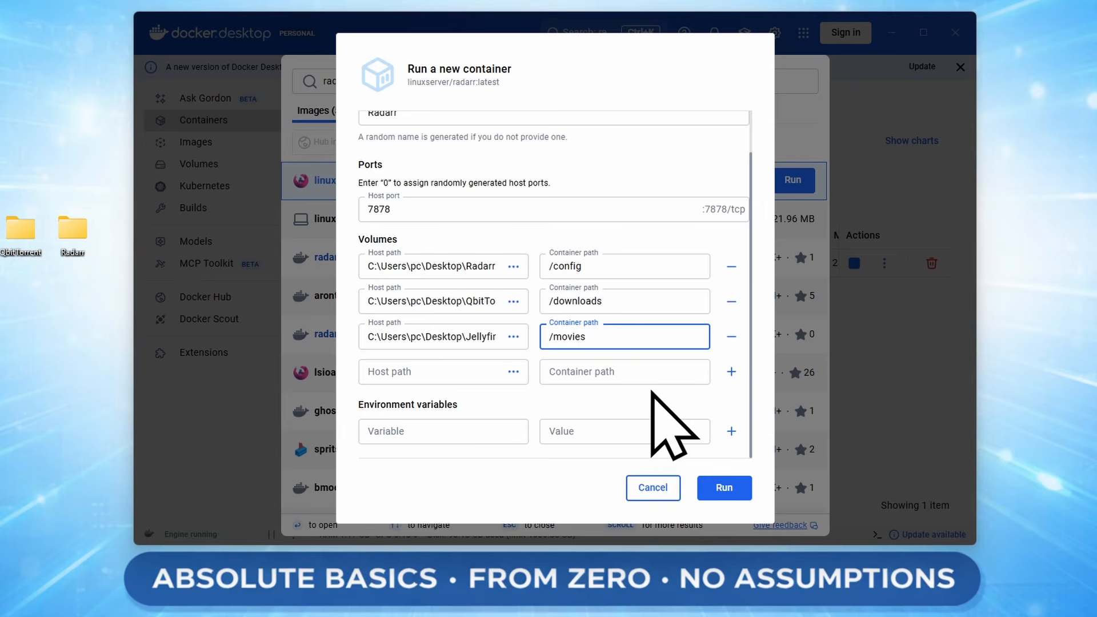
click(709, 490)
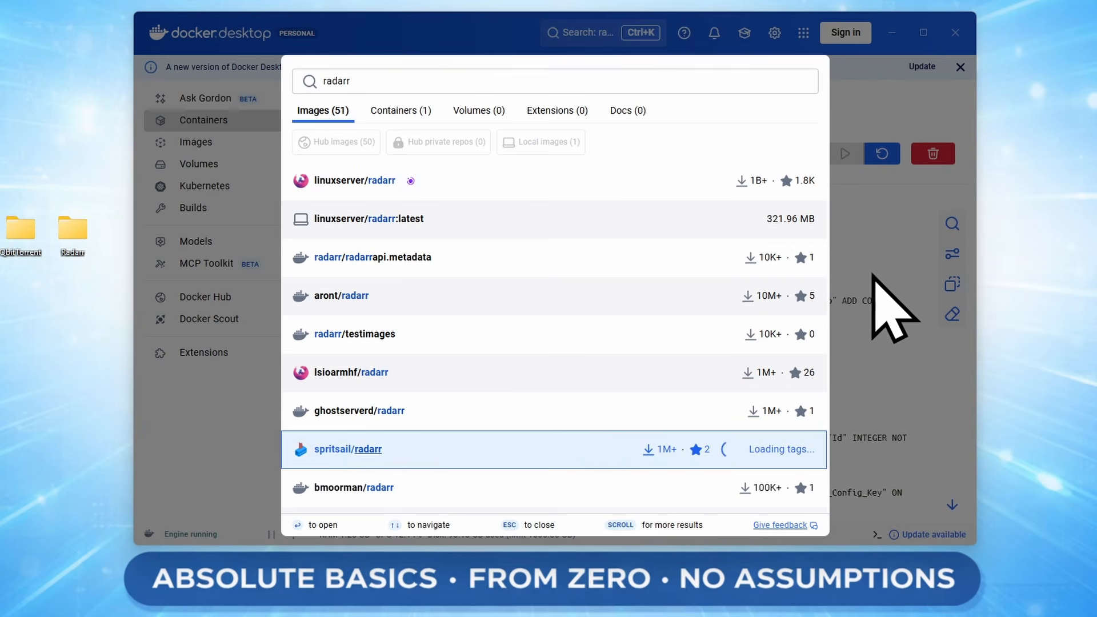
Close the search results and follow the Radarr container's 7878:7878 port link.
click(928, 460)
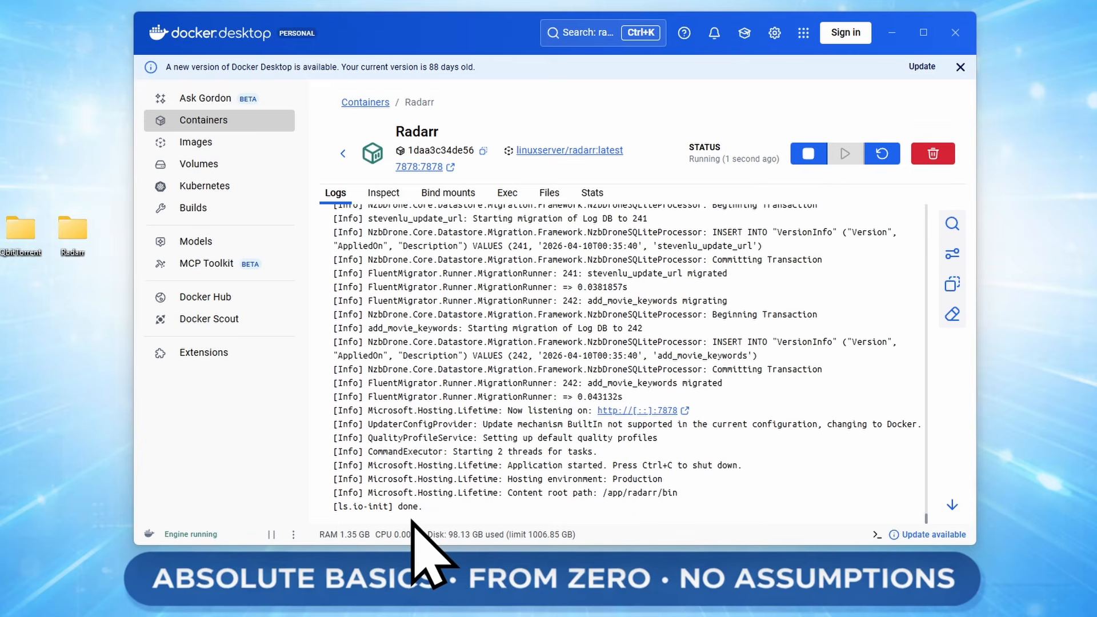
click(413, 167)
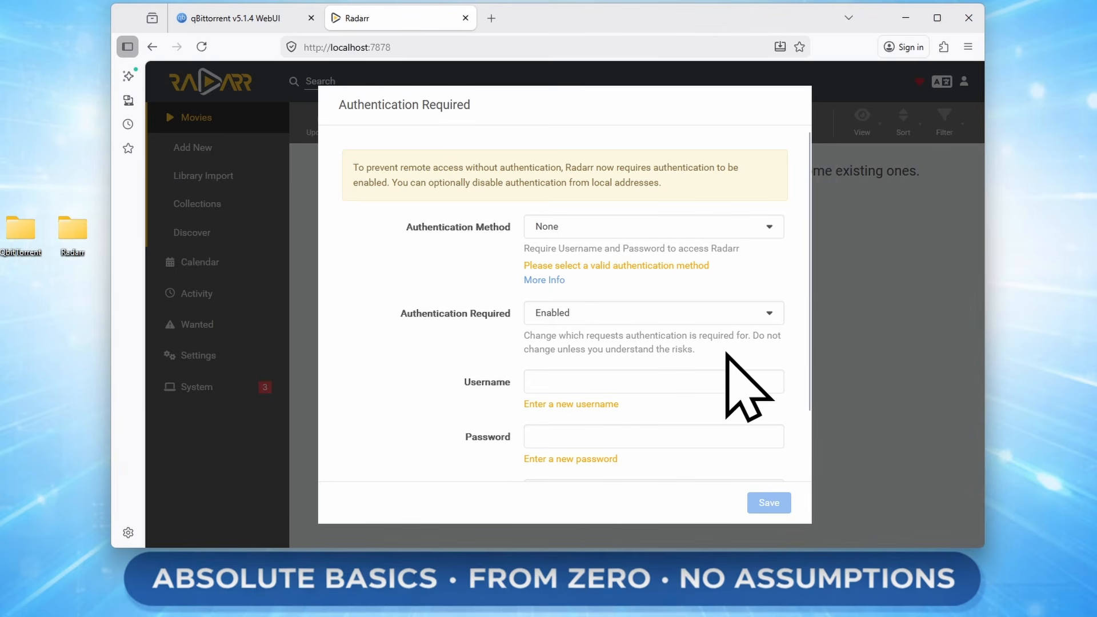
Choose Forms (Login Page) authentication, enter a username and confirmed password, and save.
scroll(730, 358, down, 2)
scroll(685, 309, up, 2)
click(616, 233)
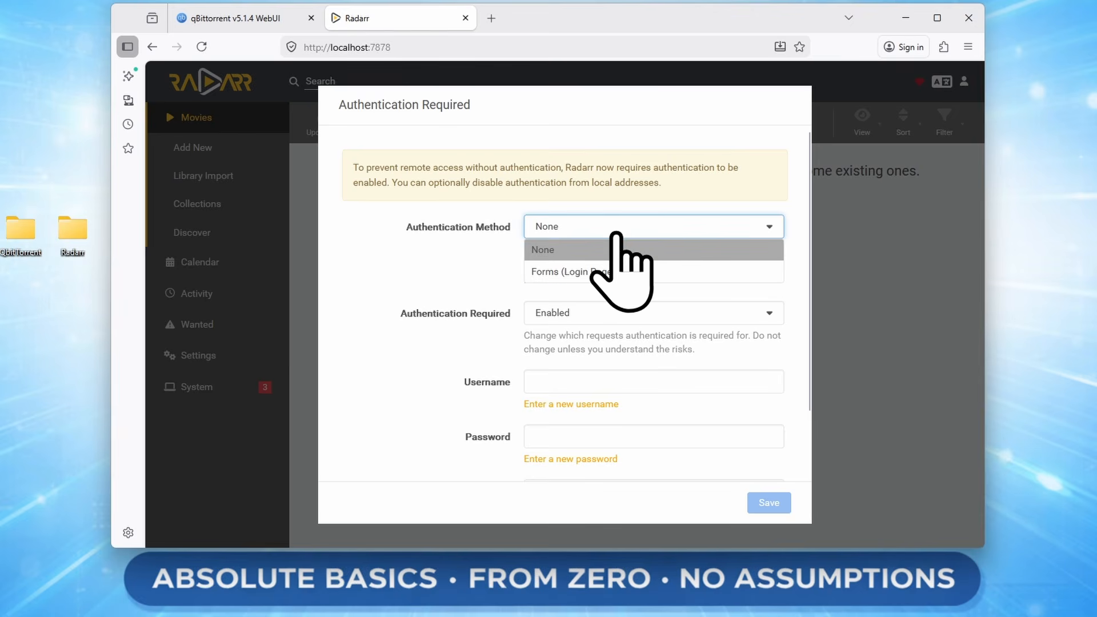
click(554, 274)
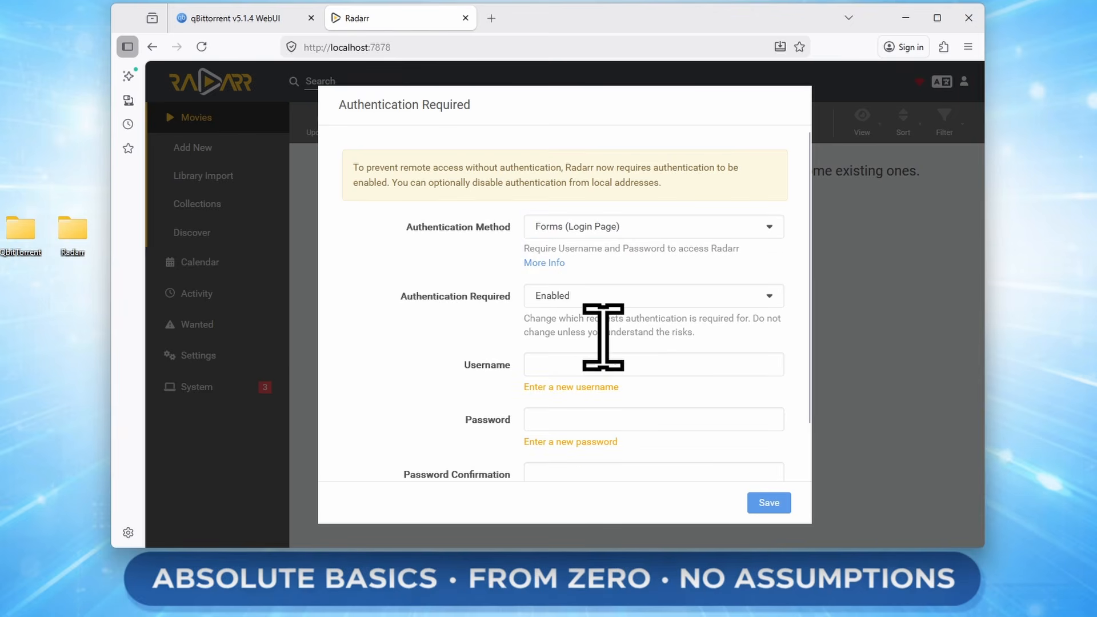
scroll(451, 400, down, 2)
click(570, 308)
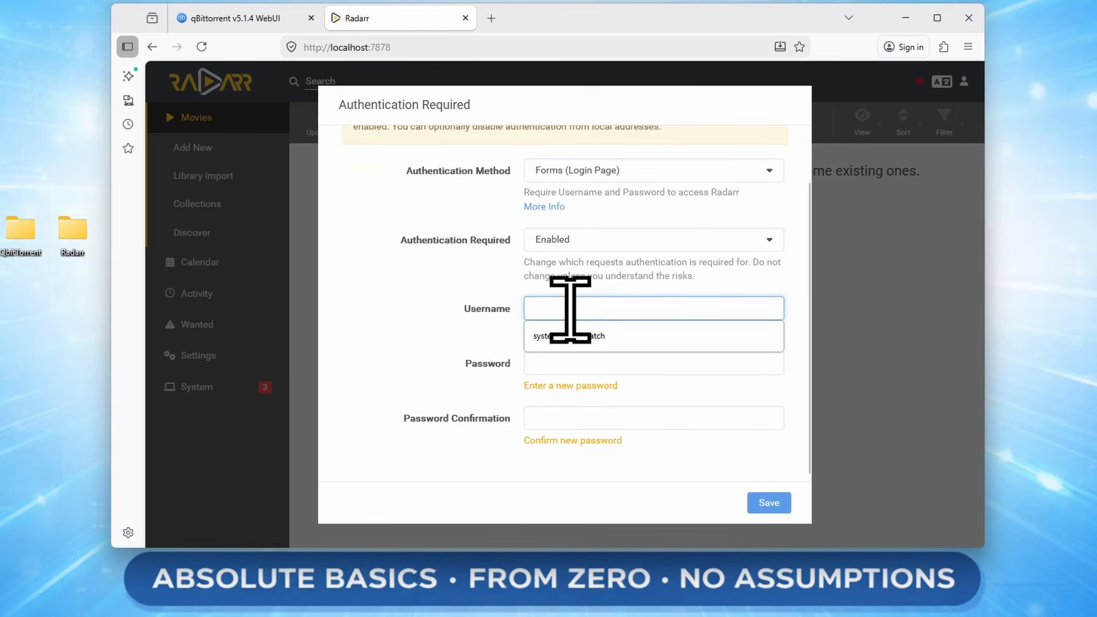
text(rad)
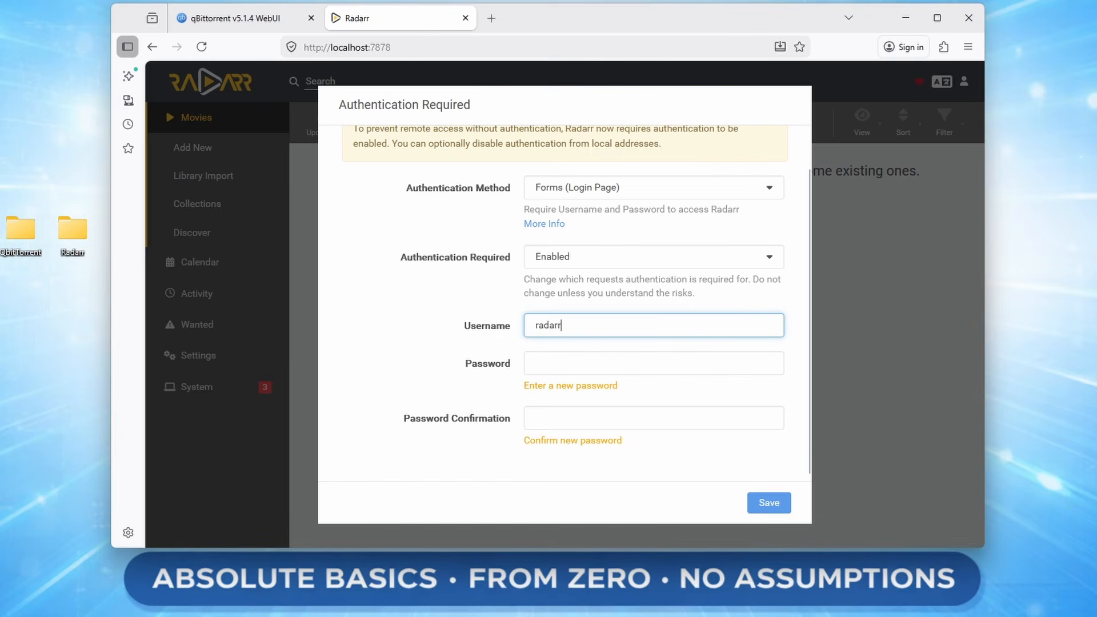
text(arr)
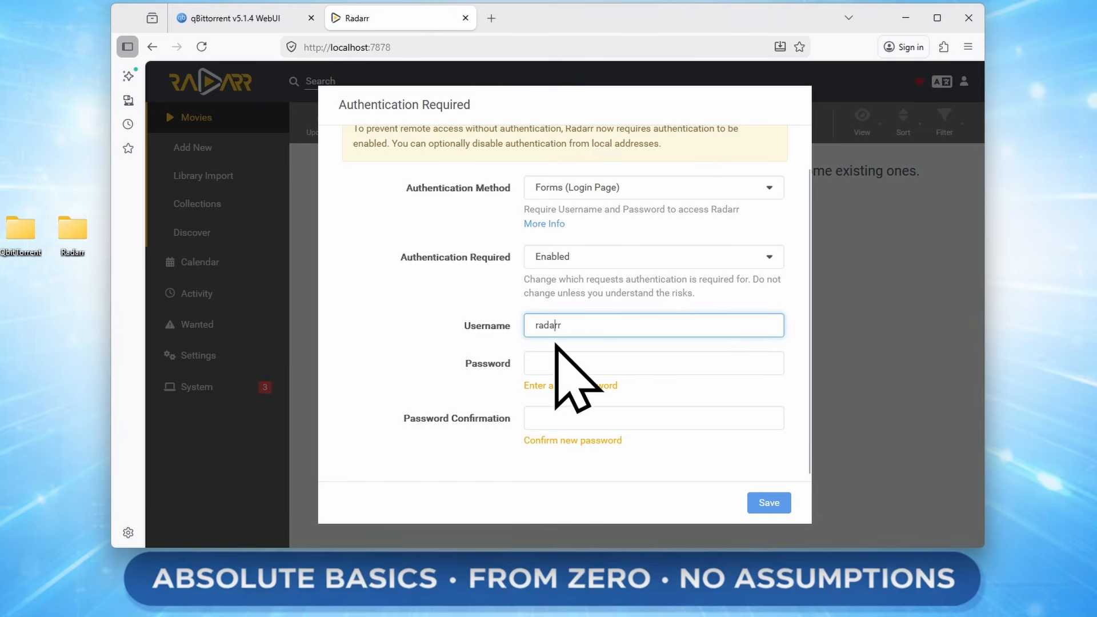
click(557, 363)
text(•••)
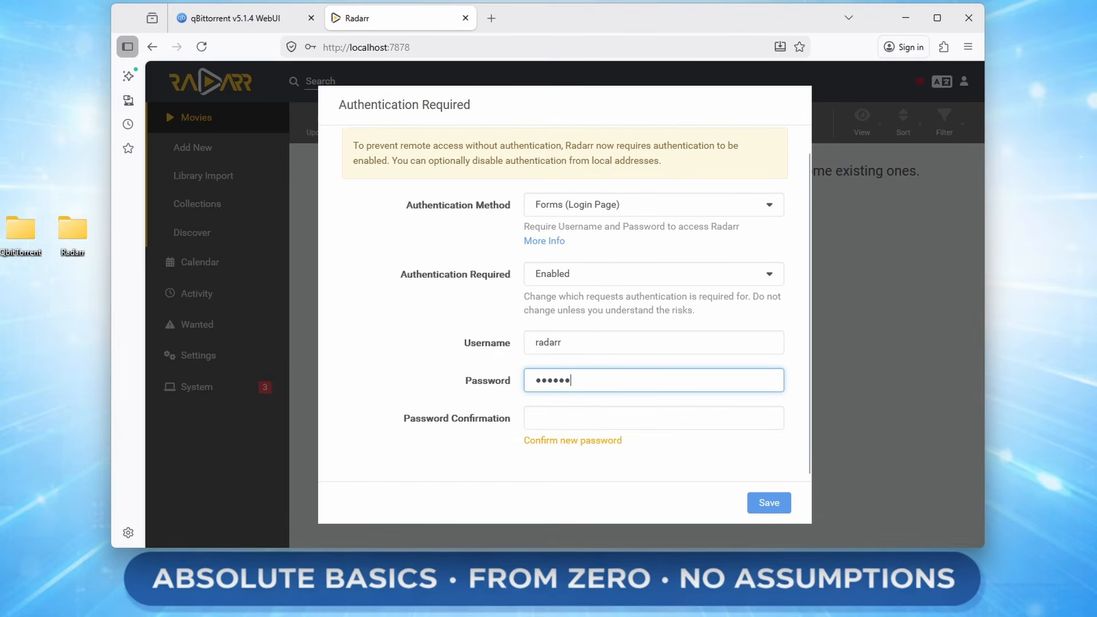
click(617, 418)
text(••)
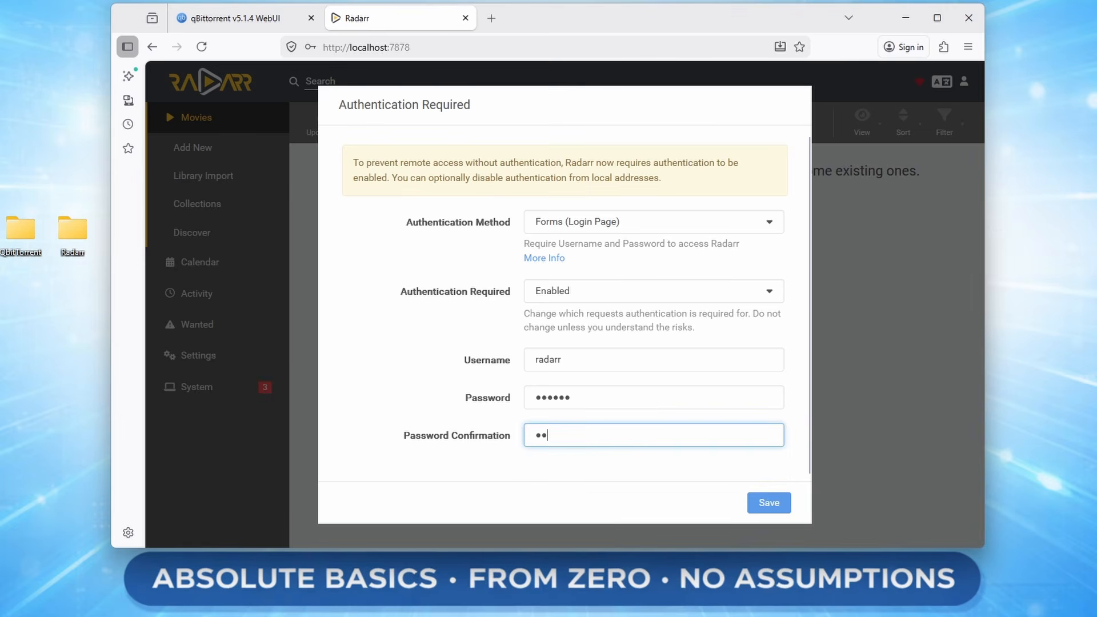
text(••••)
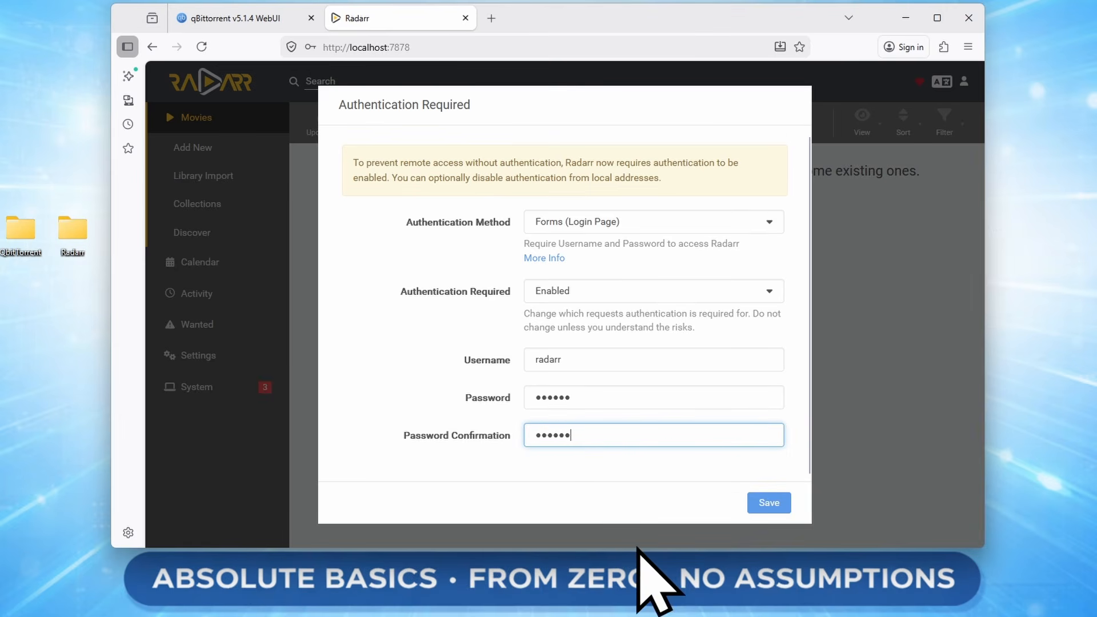
click(768, 504)
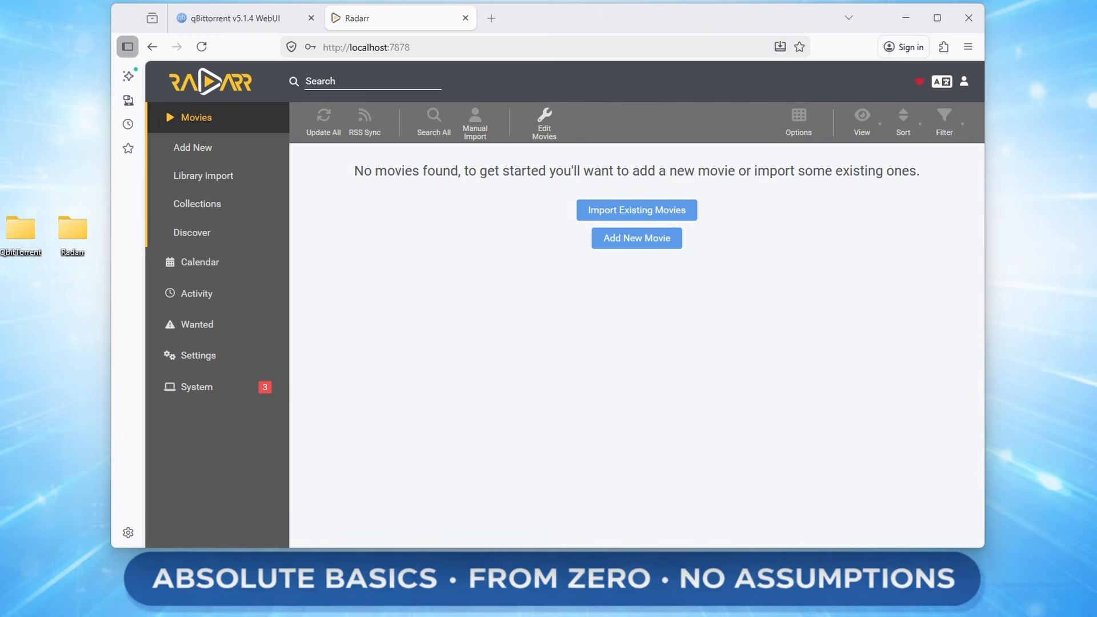
In Media Management, enable Rename Movies, drop {Quality Full}, and enable Unmonitor Deleted Movies.
click(221, 354)
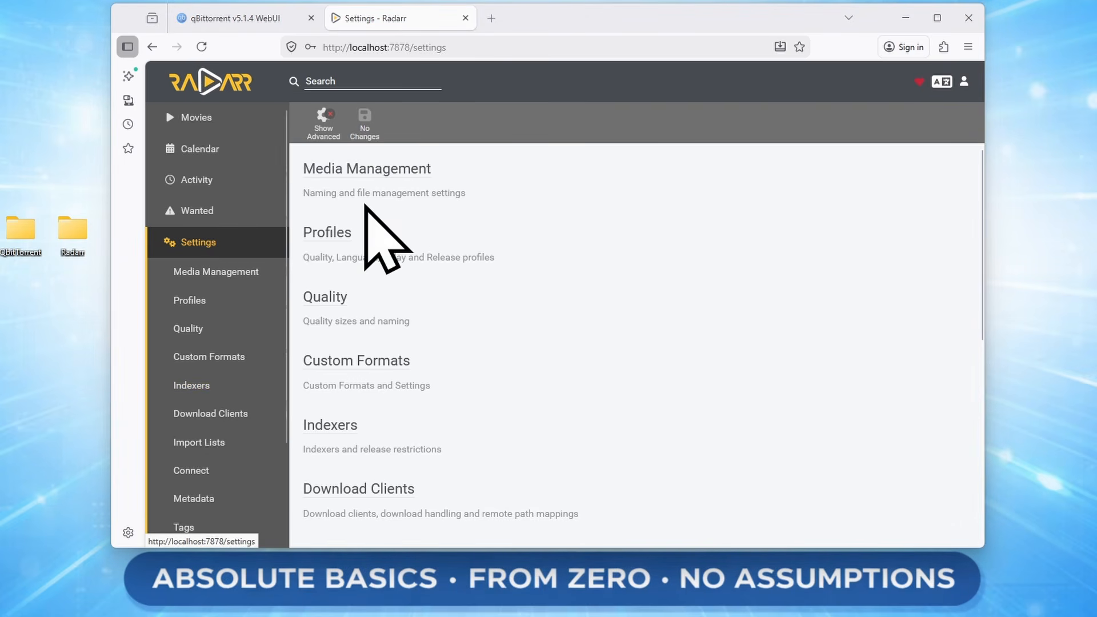
click(407, 167)
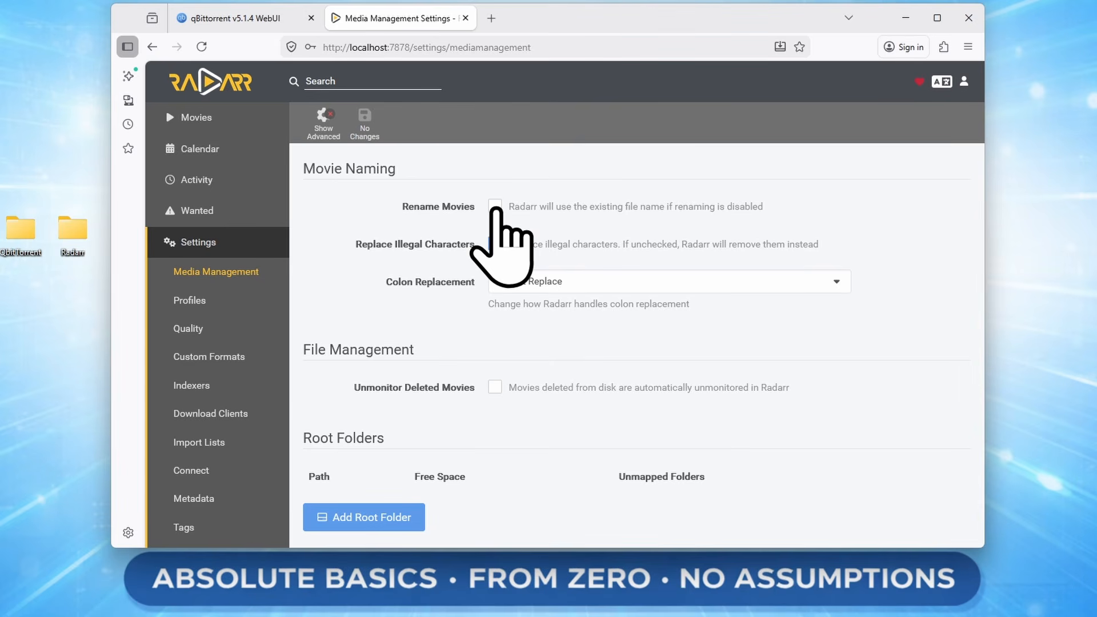
click(495, 206)
scroll(629, 235, down, 1)
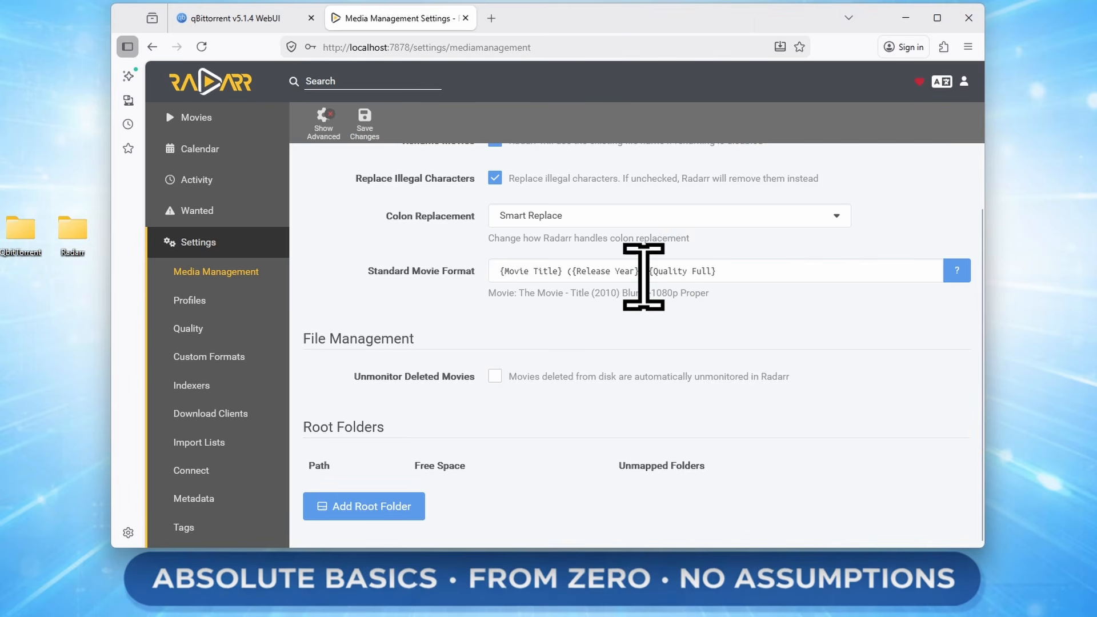
drag(648, 271, 795, 273)
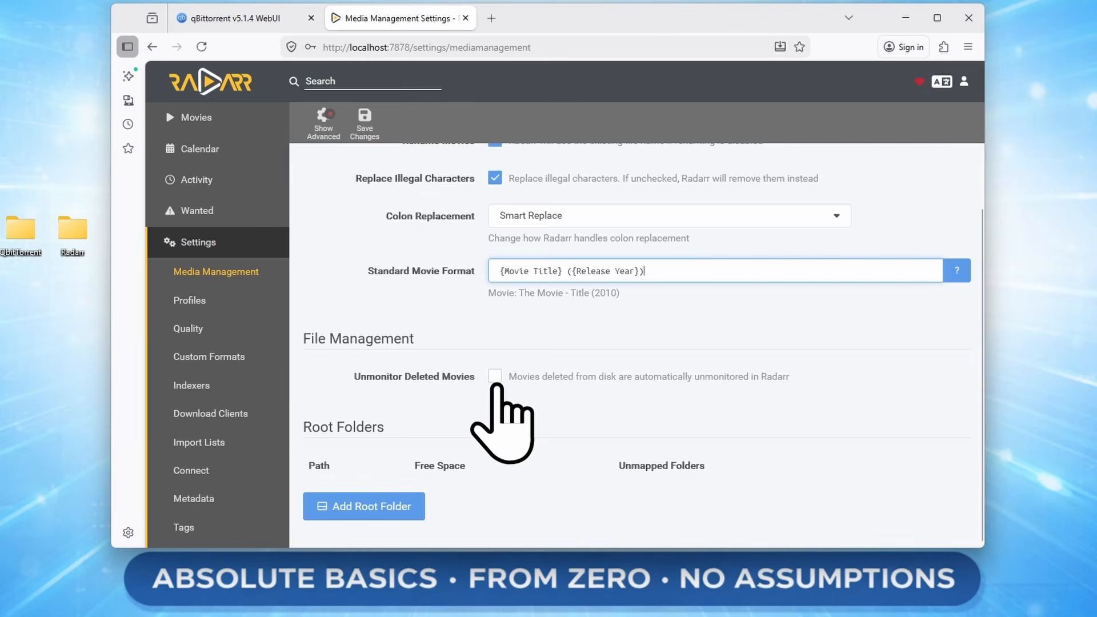
click(495, 380)
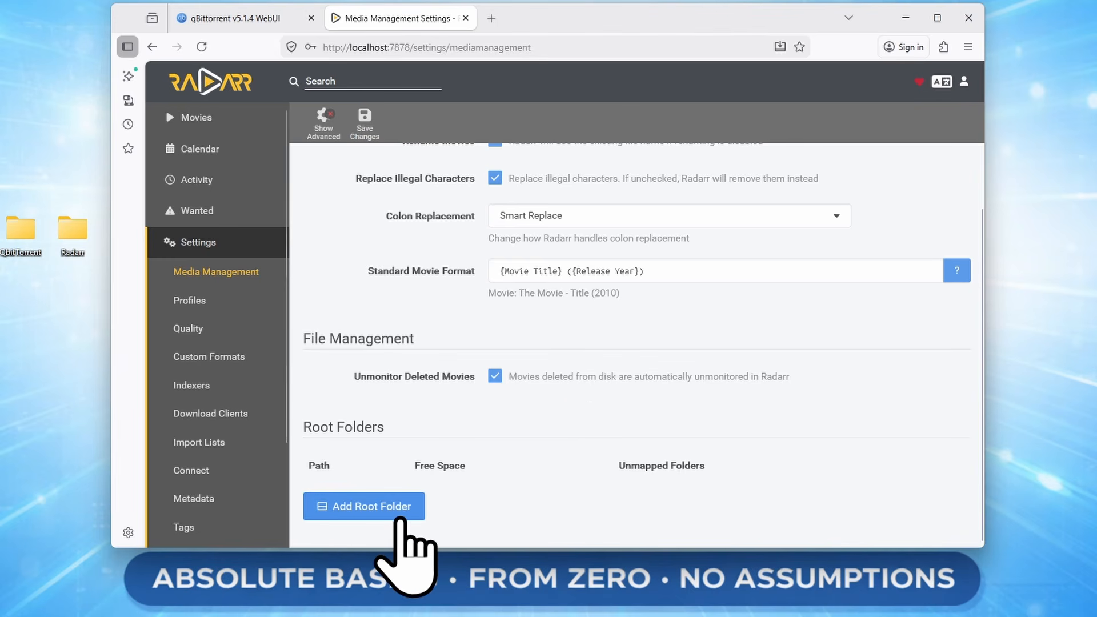
Add /movies as a root folder and compare it with Radarr's bind mounts in Docker Desktop.
click(372, 512)
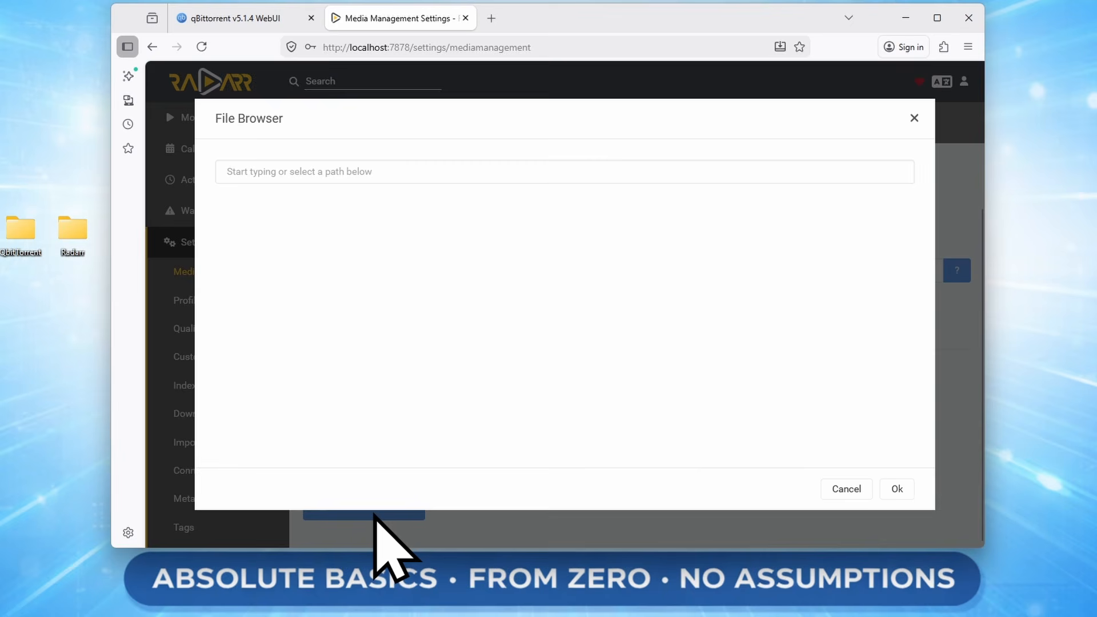
scroll(534, 311, down, 5)
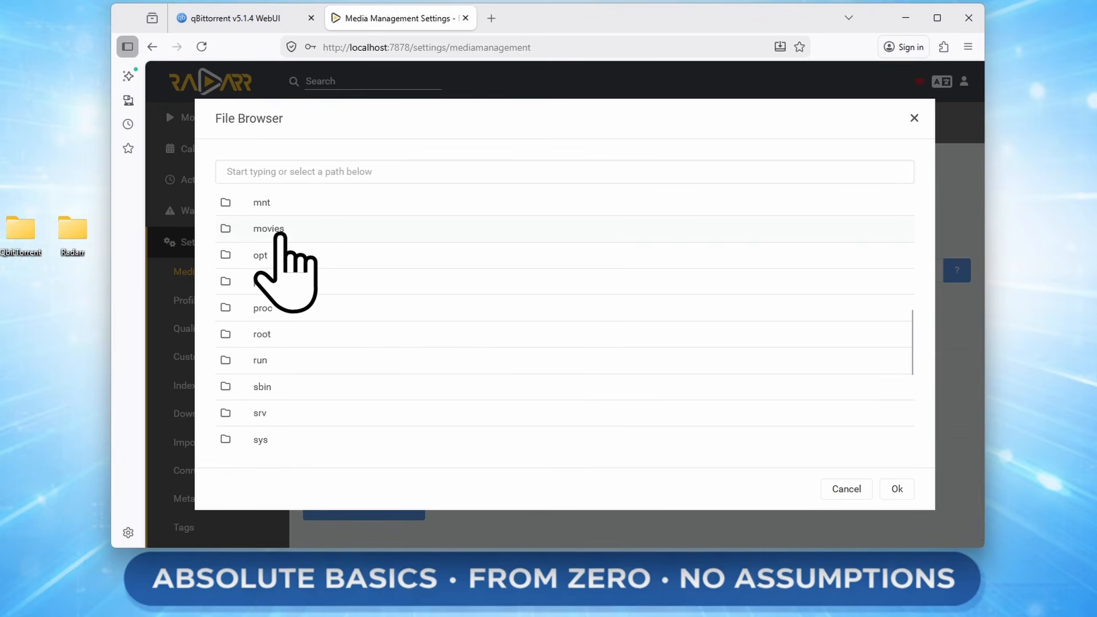
click(280, 230)
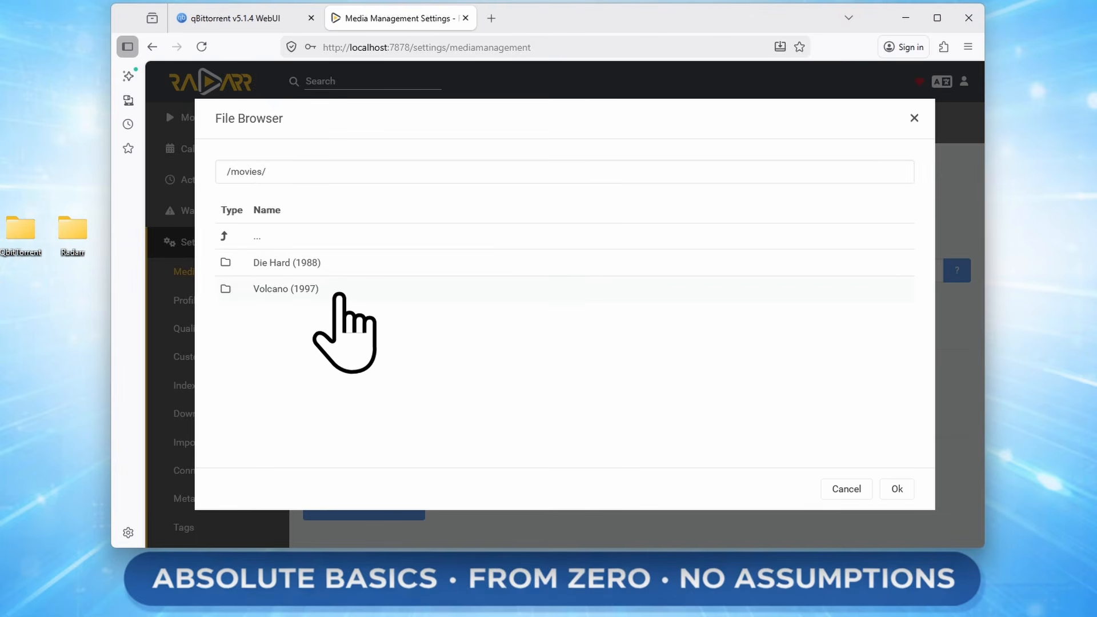
click(897, 489)
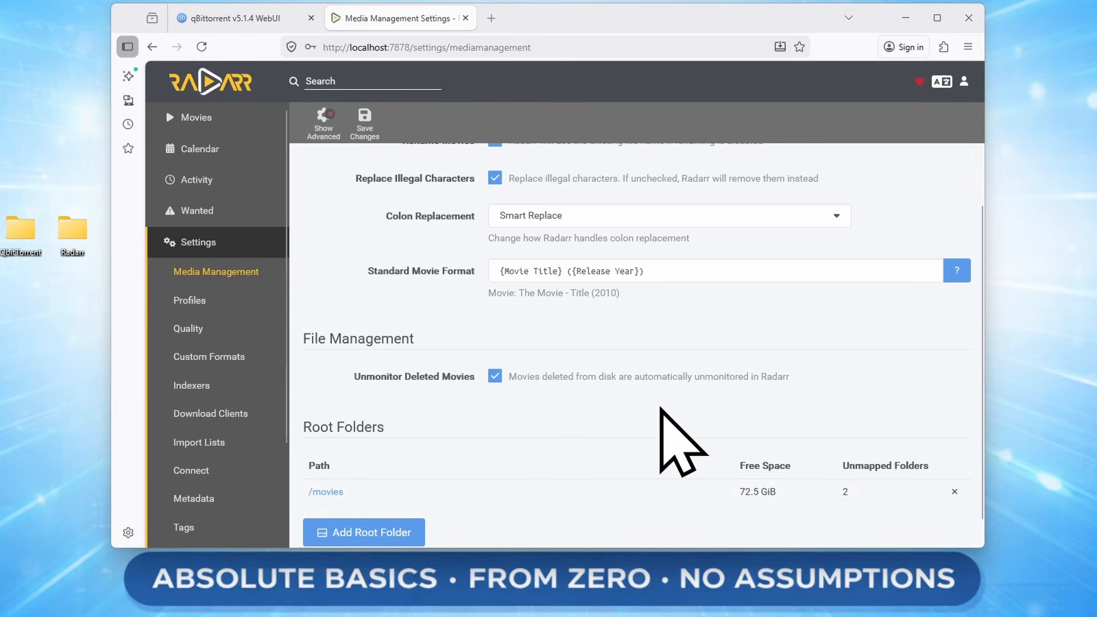
key(alt+Tab)
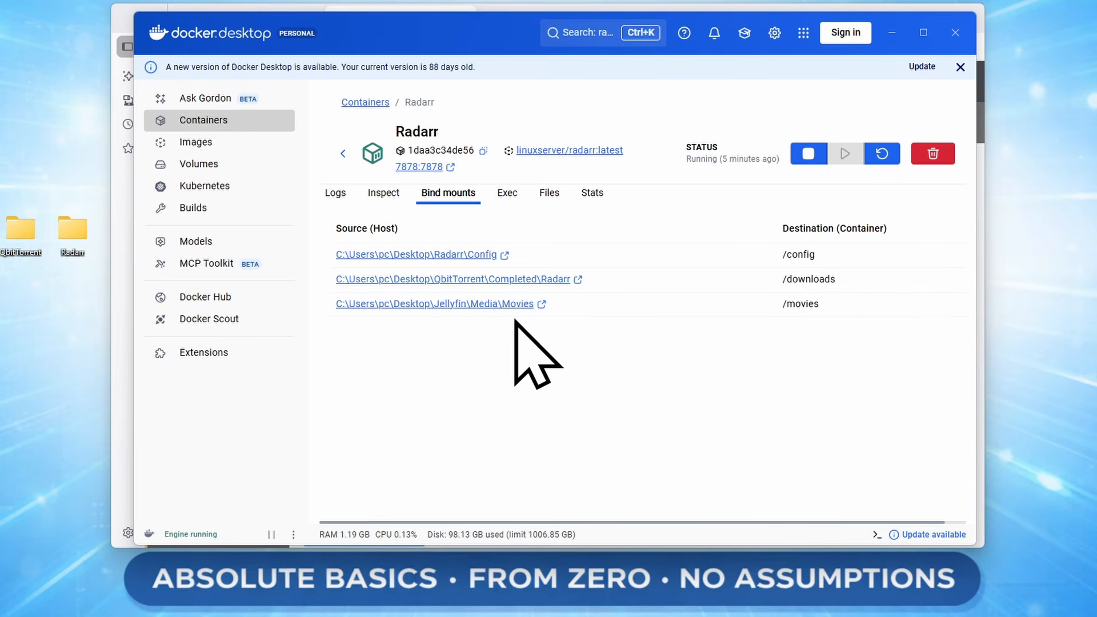
key(alt+Tab)
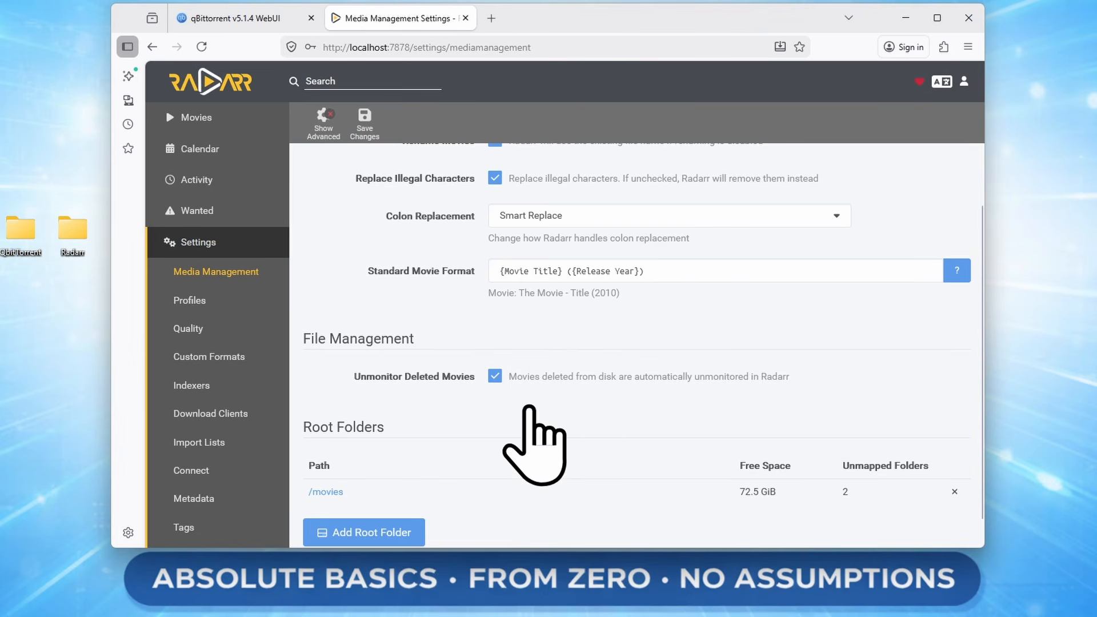
Cancel a second root folder and save the media management settings.
click(343, 532)
scroll(260, 352, down, 5)
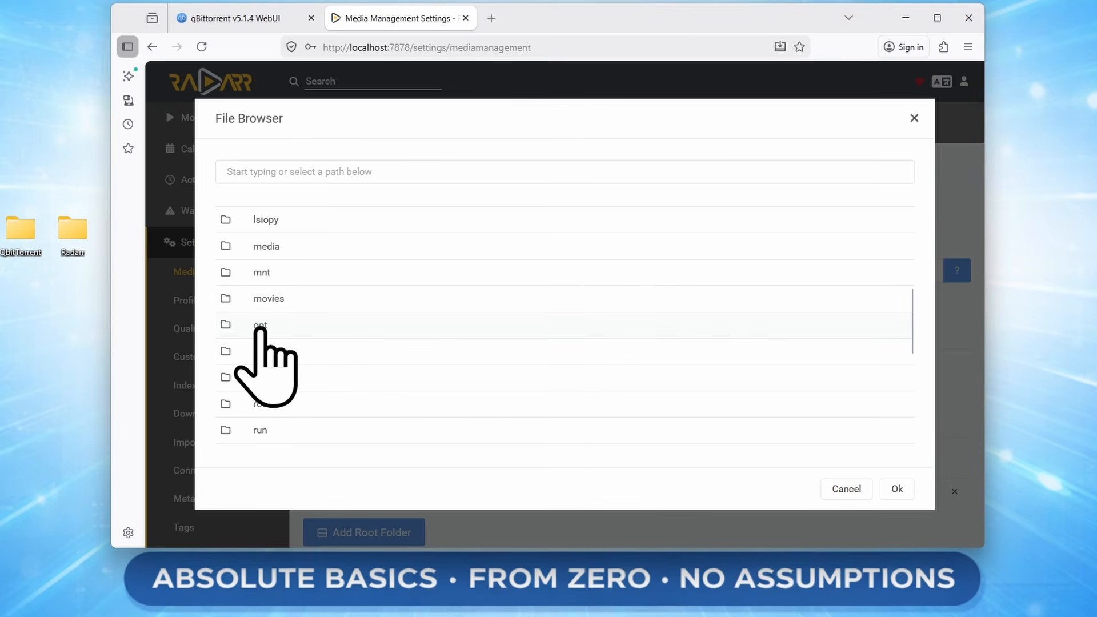
click(846, 489)
scroll(745, 496, down, 1)
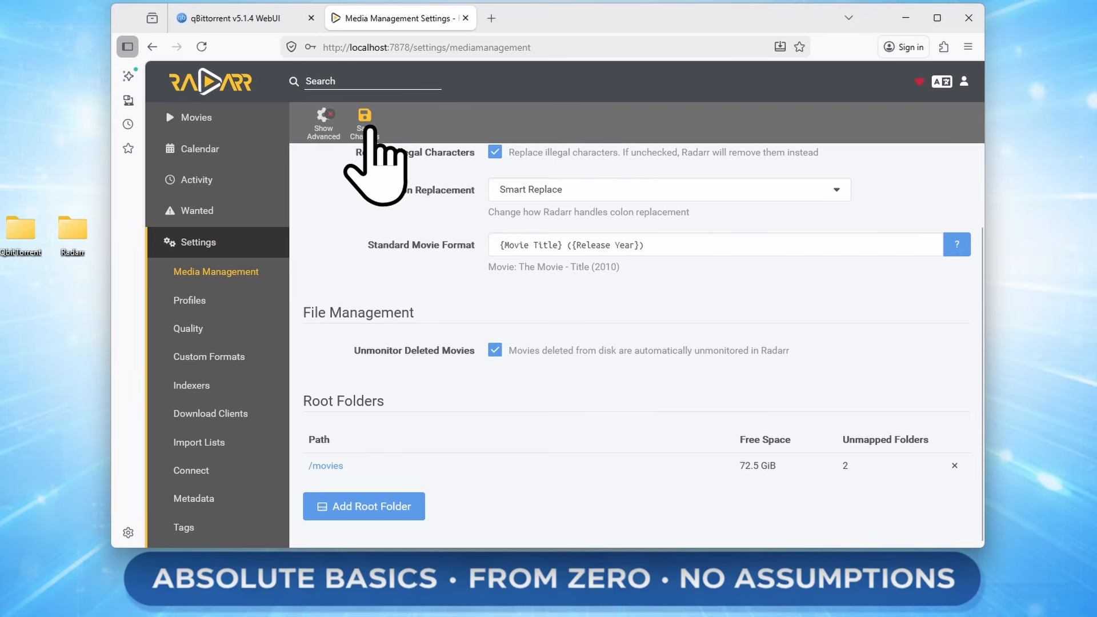
click(192, 300)
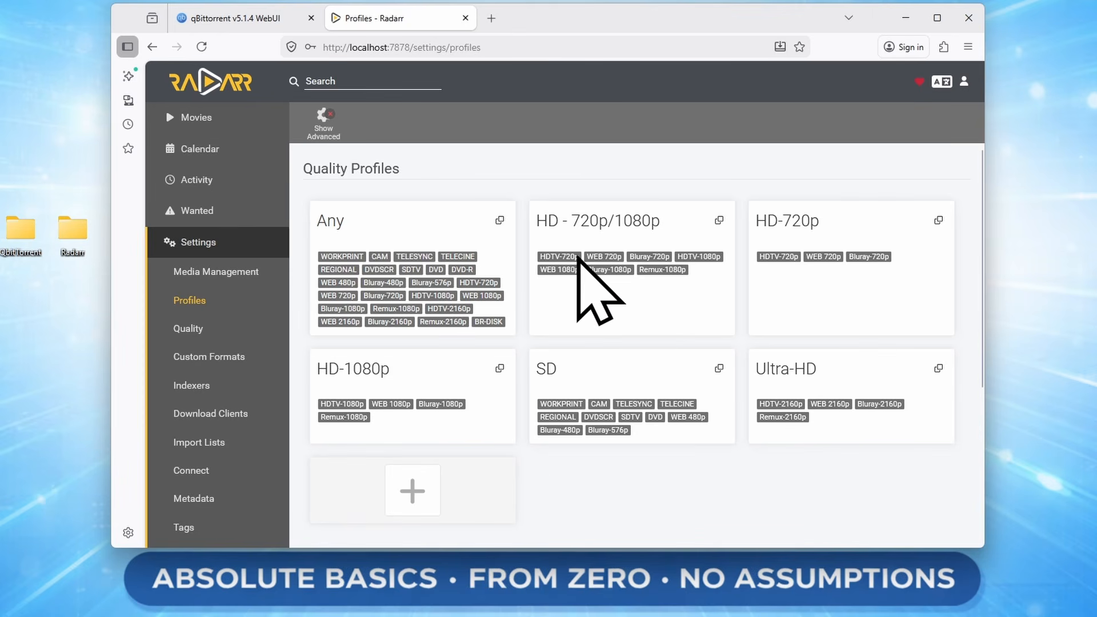
Inspect the profiles' quality tags, then open the HD - 720p/1080p profile card.
mouse_move(480, 298)
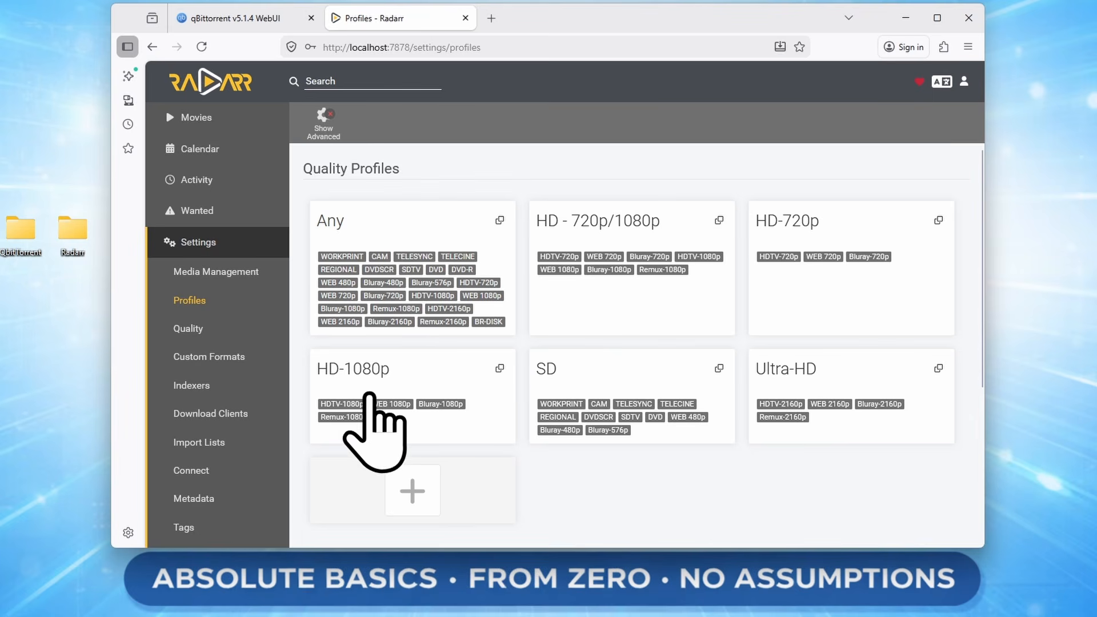
mouse_move(398, 406)
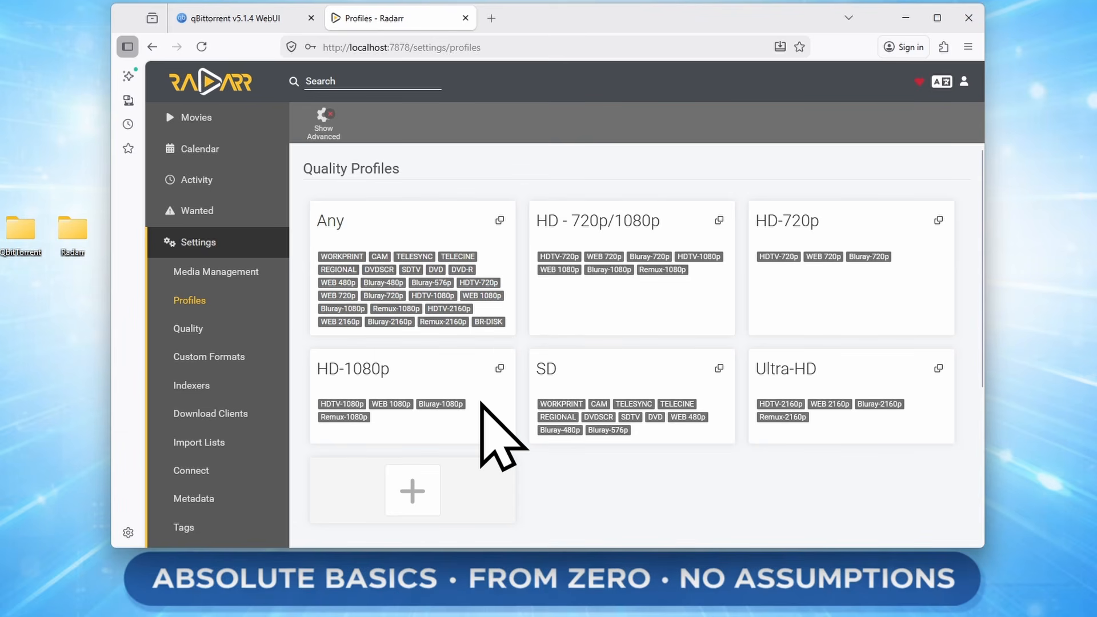
click(652, 293)
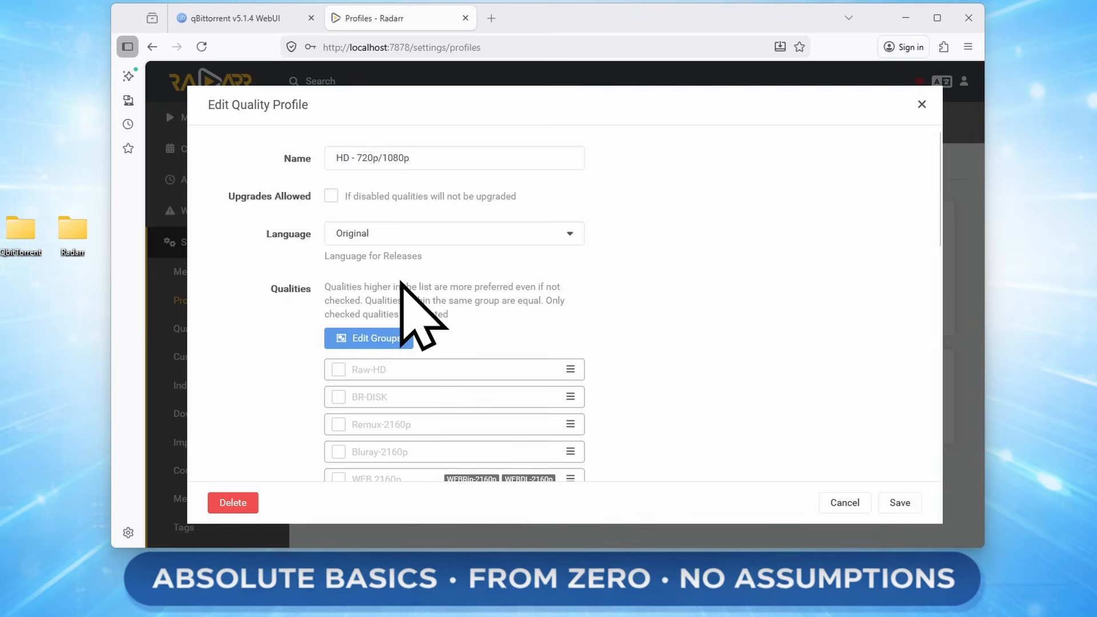
Allow upgrades in HD - 720p/1080p with Bluray-1080p as the upgrade cutoff.
click(366, 198)
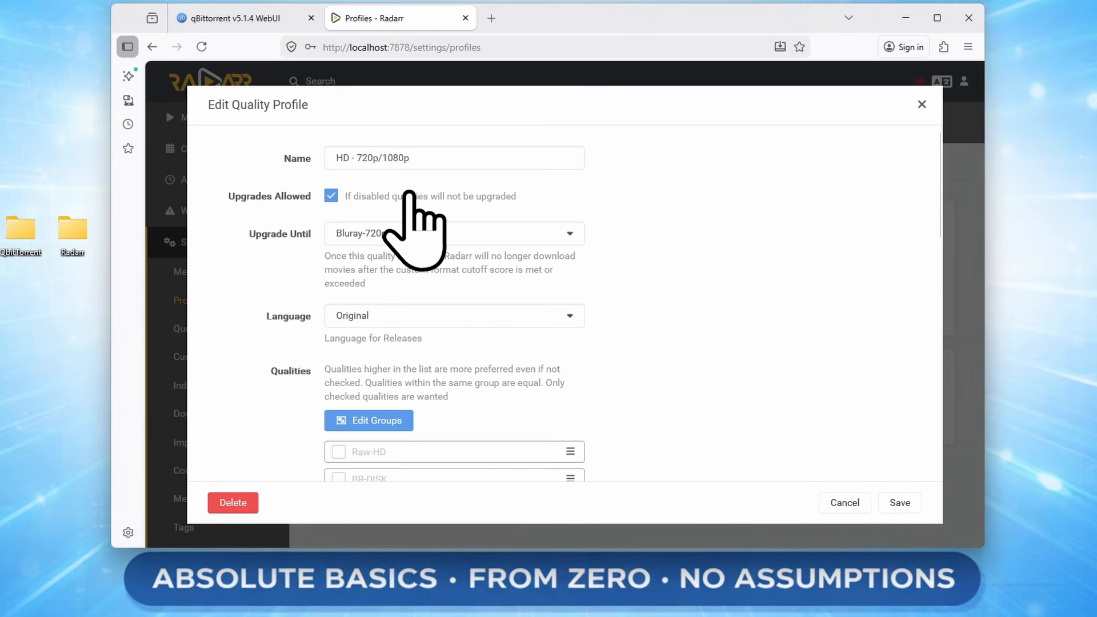
click(422, 234)
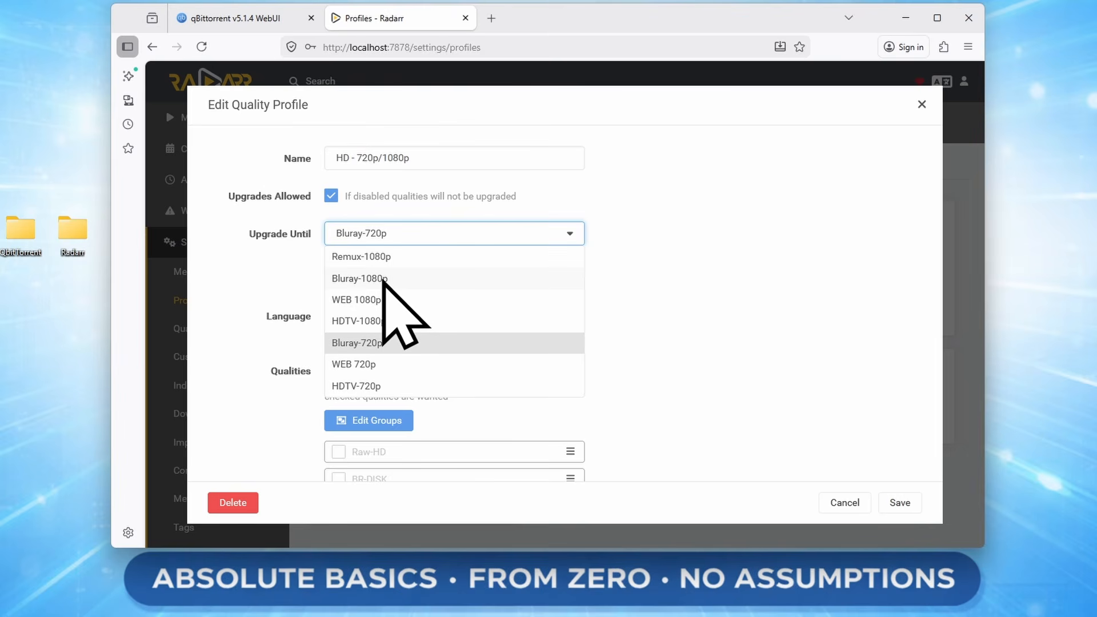
click(419, 282)
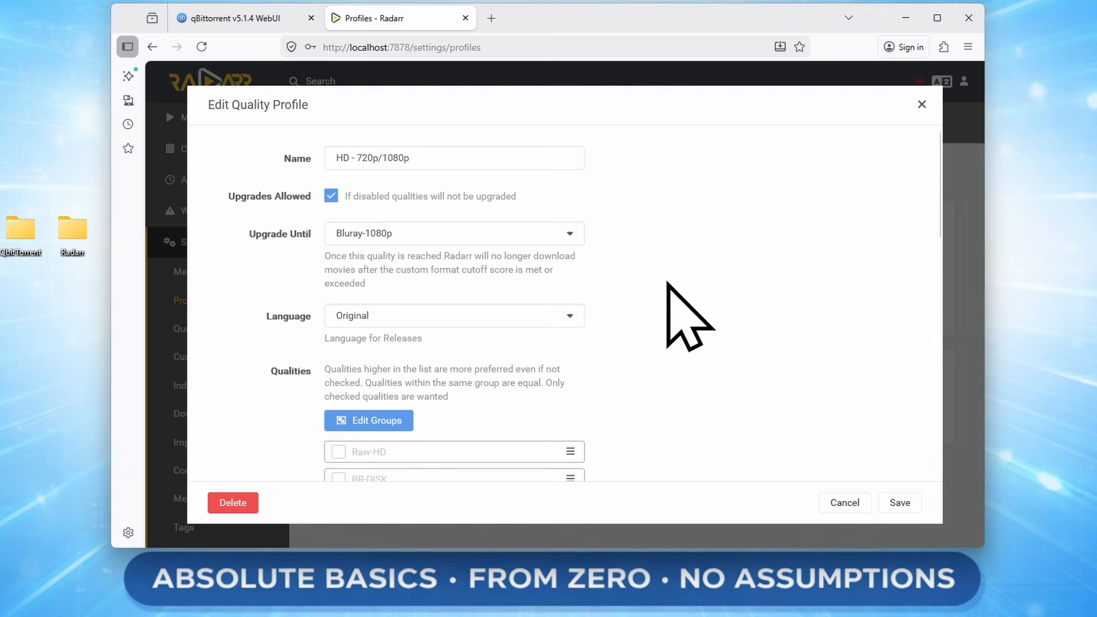
Keep Original as the release language and save the quality profile.
click(539, 323)
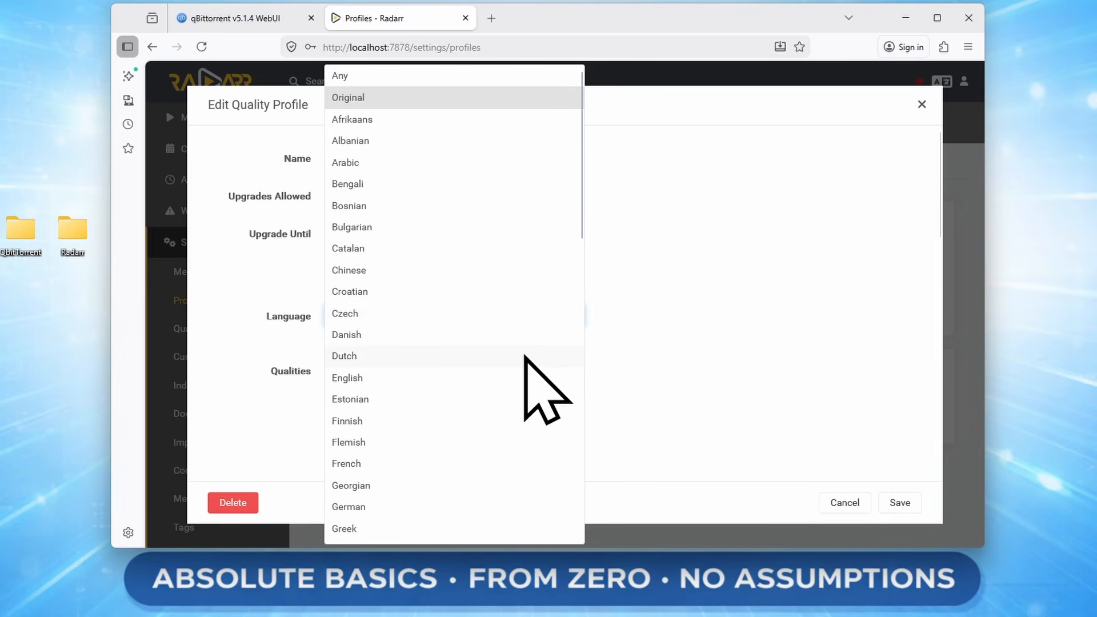
click(740, 318)
scroll(742, 319, down, 3)
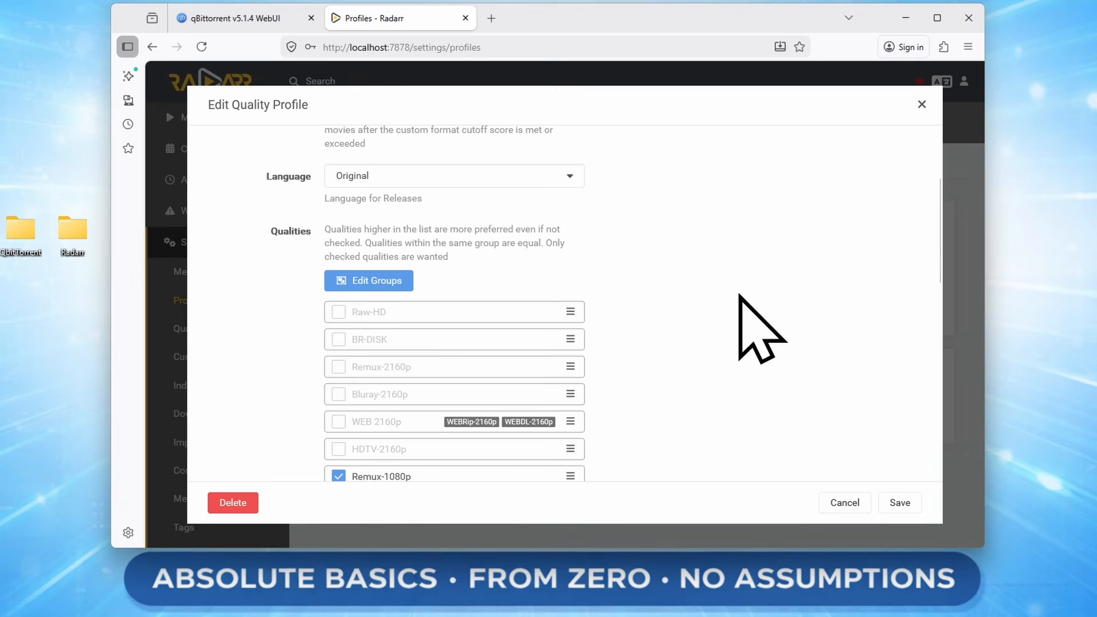
scroll(514, 406, down, 5)
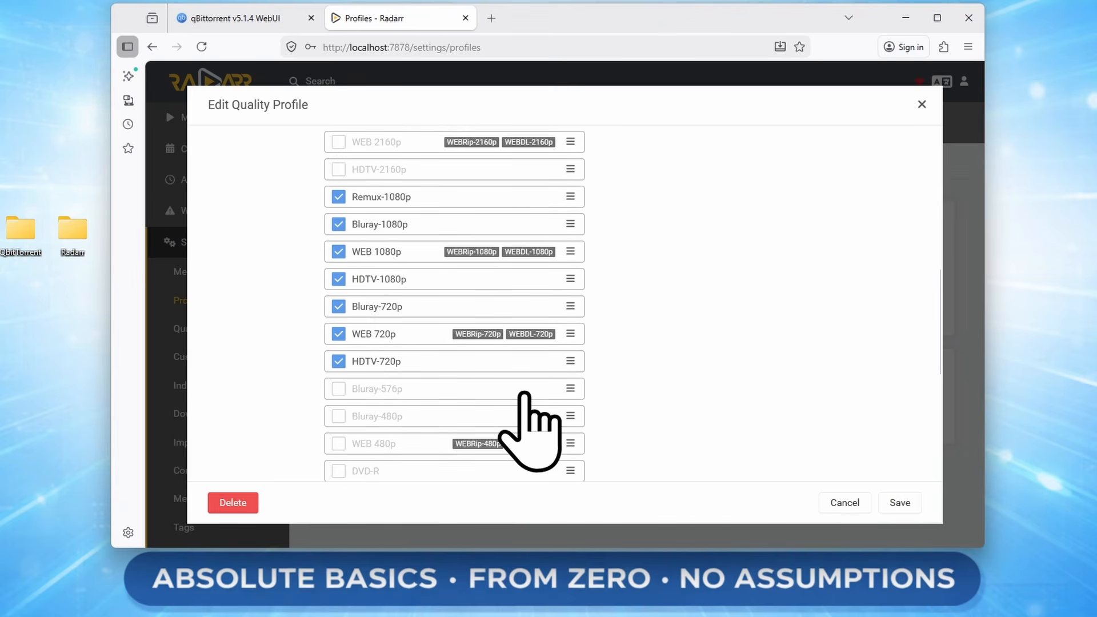
scroll(661, 379, up, 8)
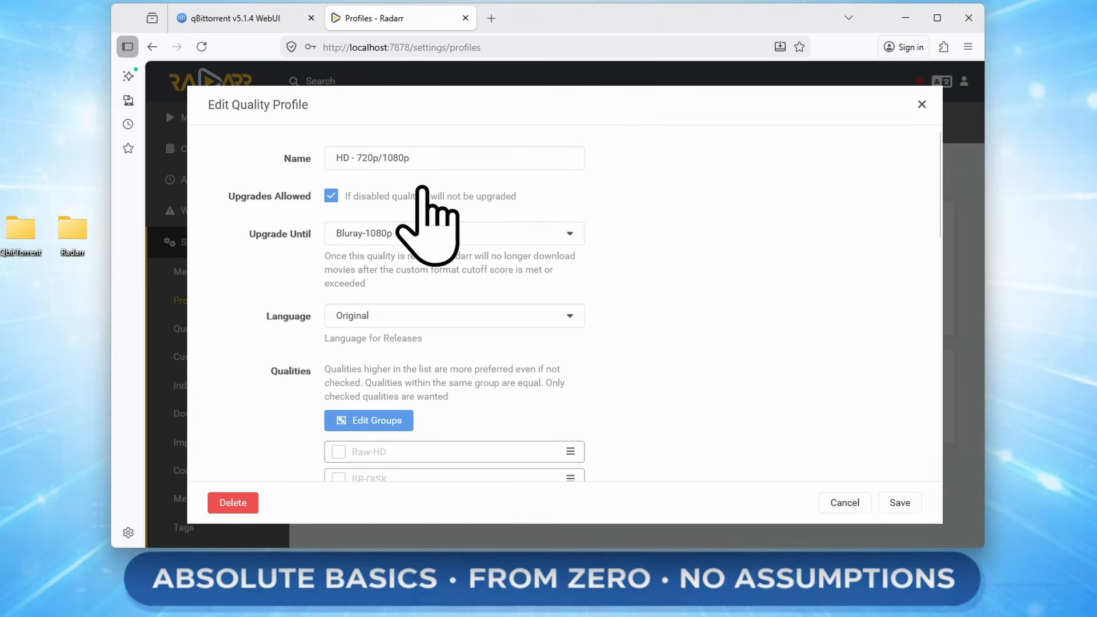
scroll(669, 331, down, 6)
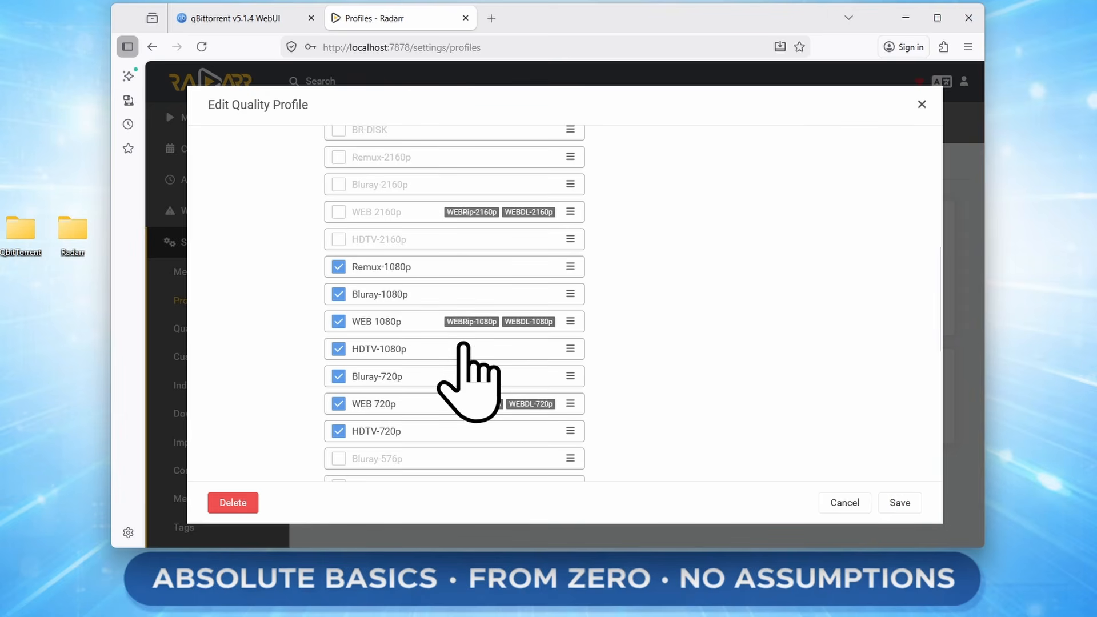
scroll(581, 370, up, 4)
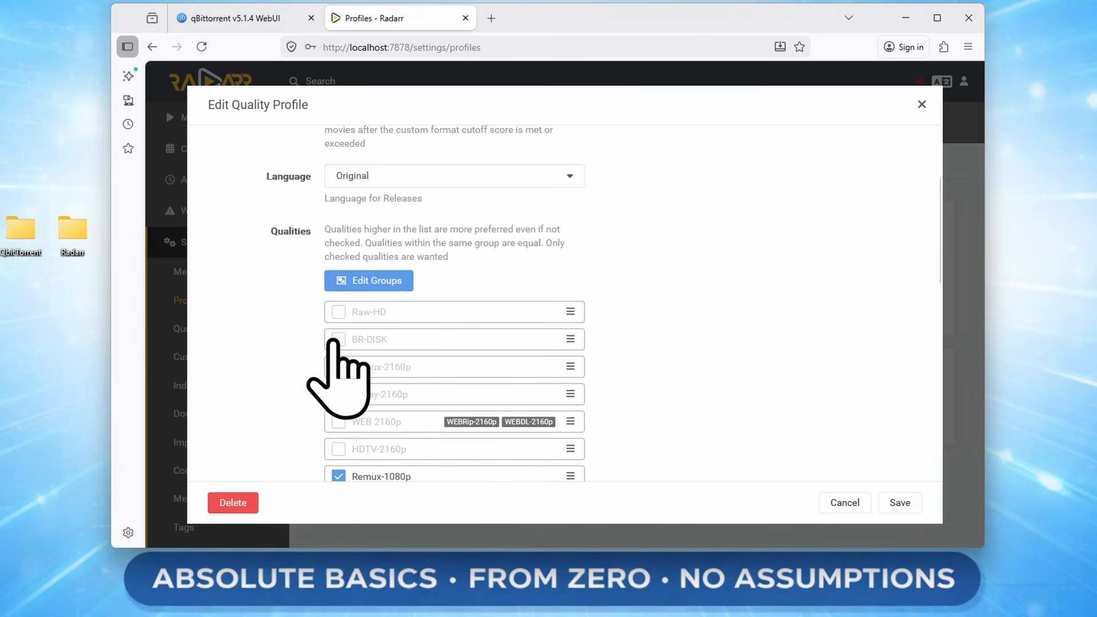
scroll(795, 346, down, 10)
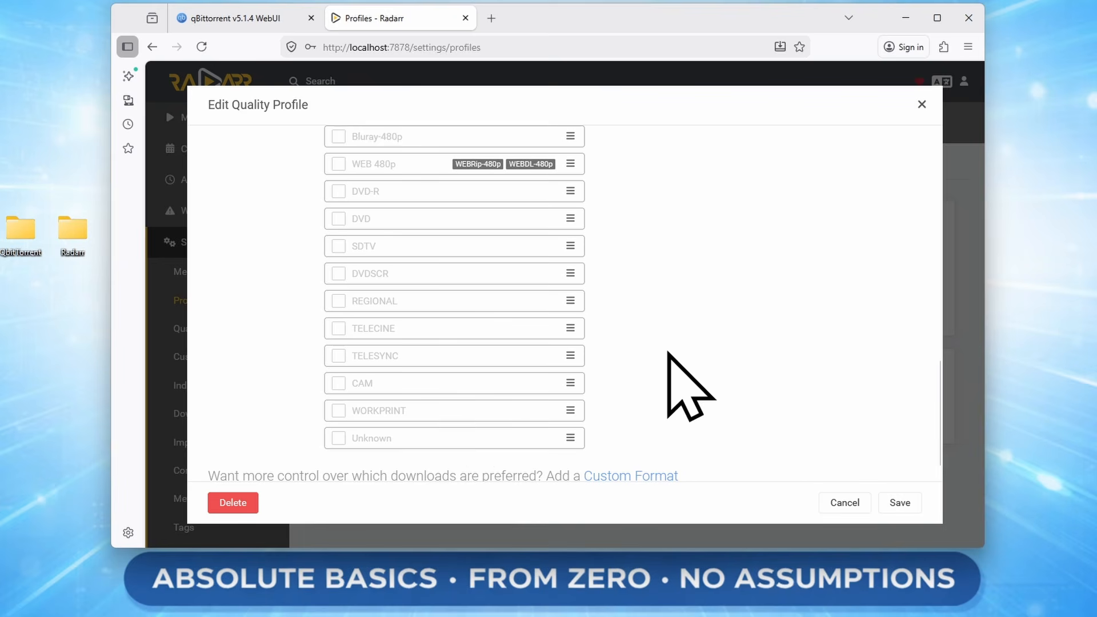
scroll(749, 348, up, 10)
scroll(766, 371, up, 4)
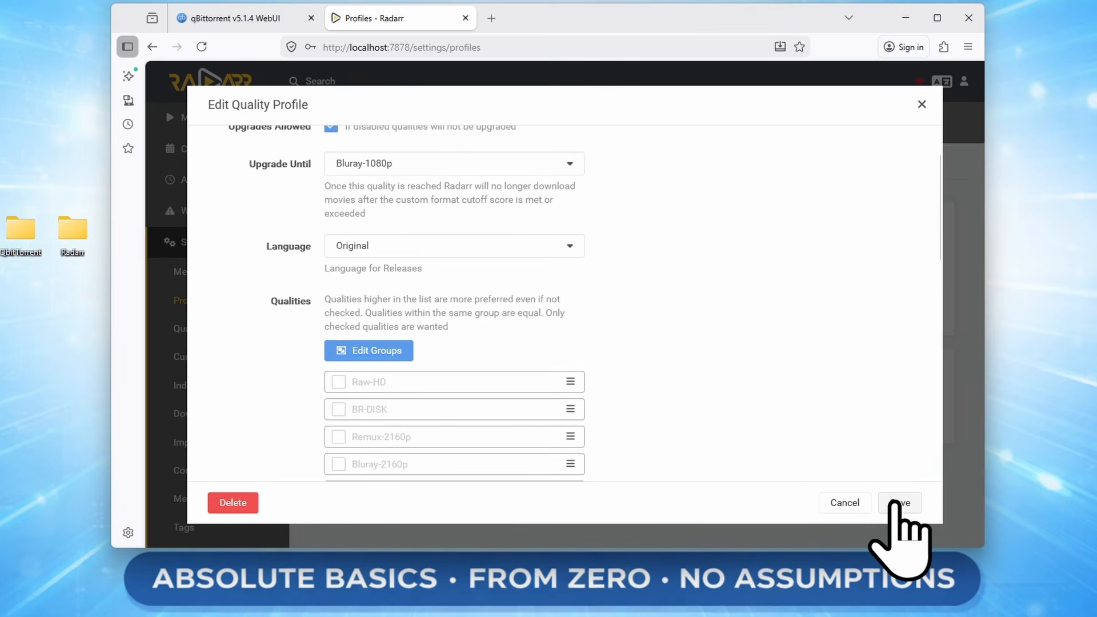
click(900, 502)
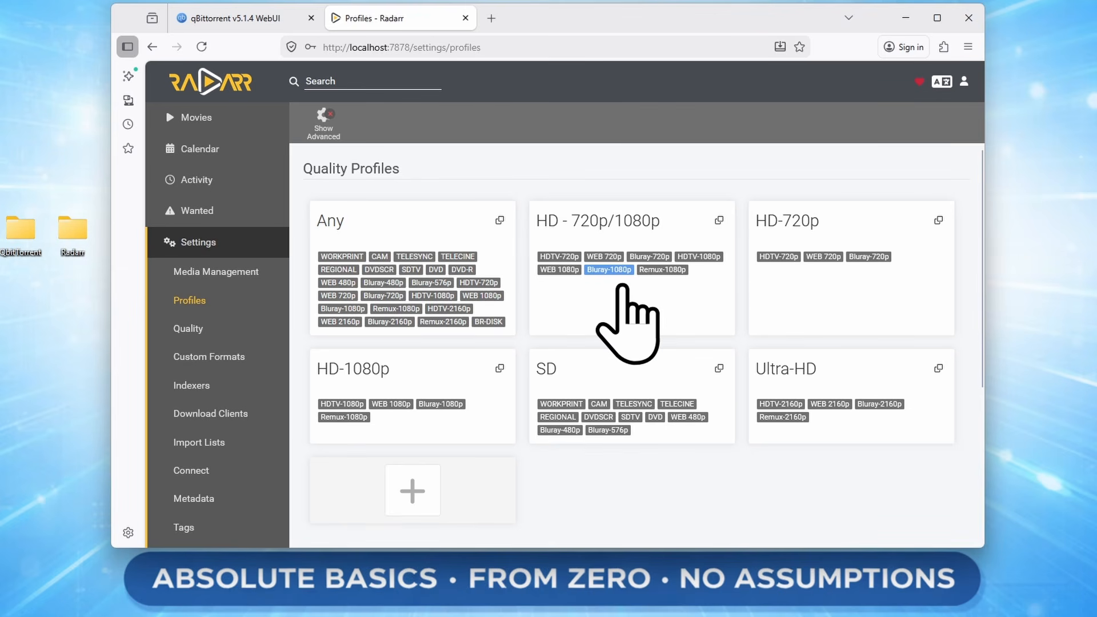
mouse_move(548, 278)
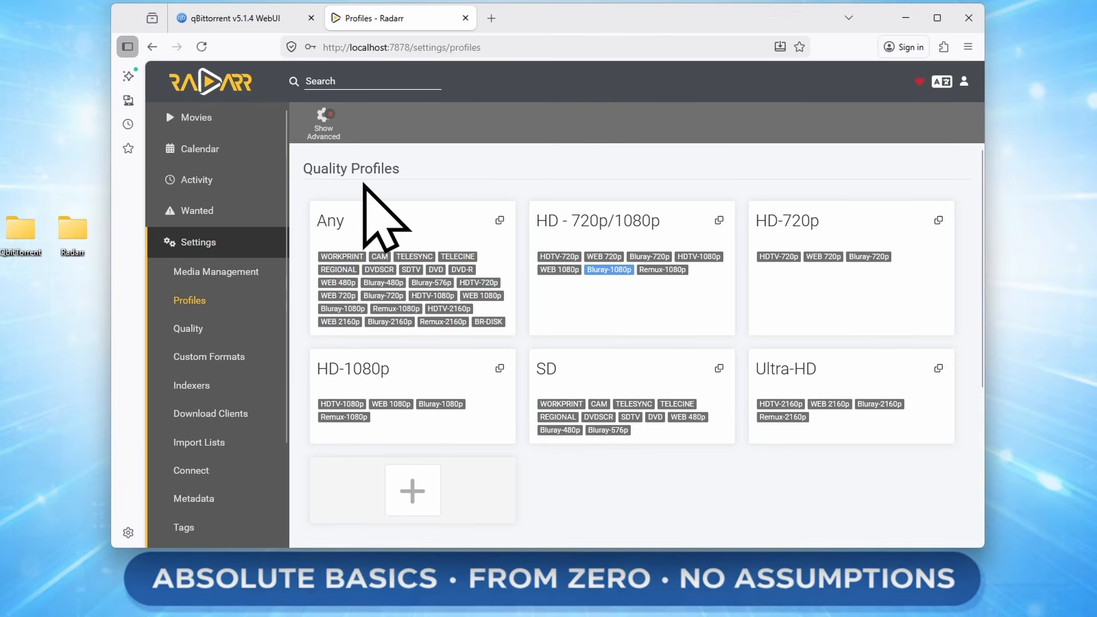
In Quality settings, lower the Bluray-1080p maximum size to 10 GiB/h.
click(190, 331)
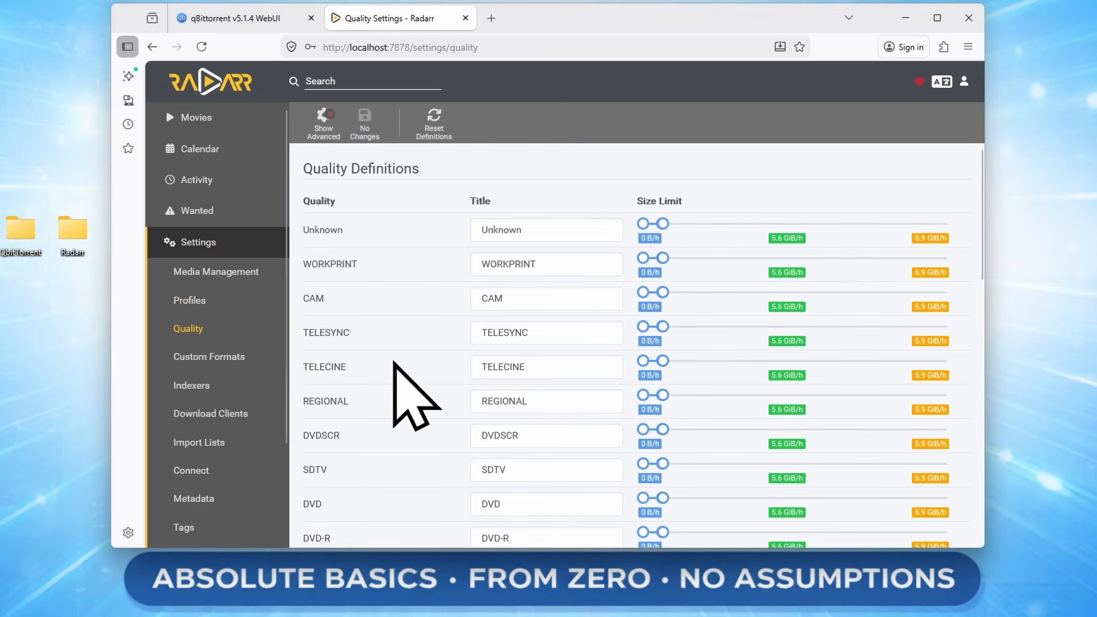
scroll(394, 366, down, 3)
scroll(399, 438, down, 3)
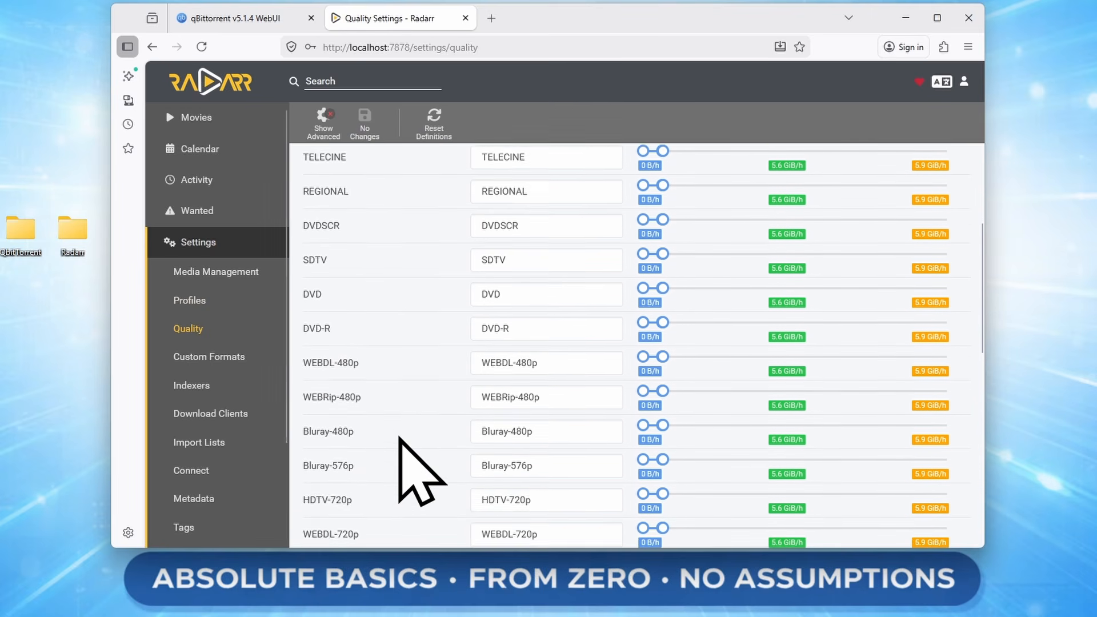
scroll(400, 465, down, 3)
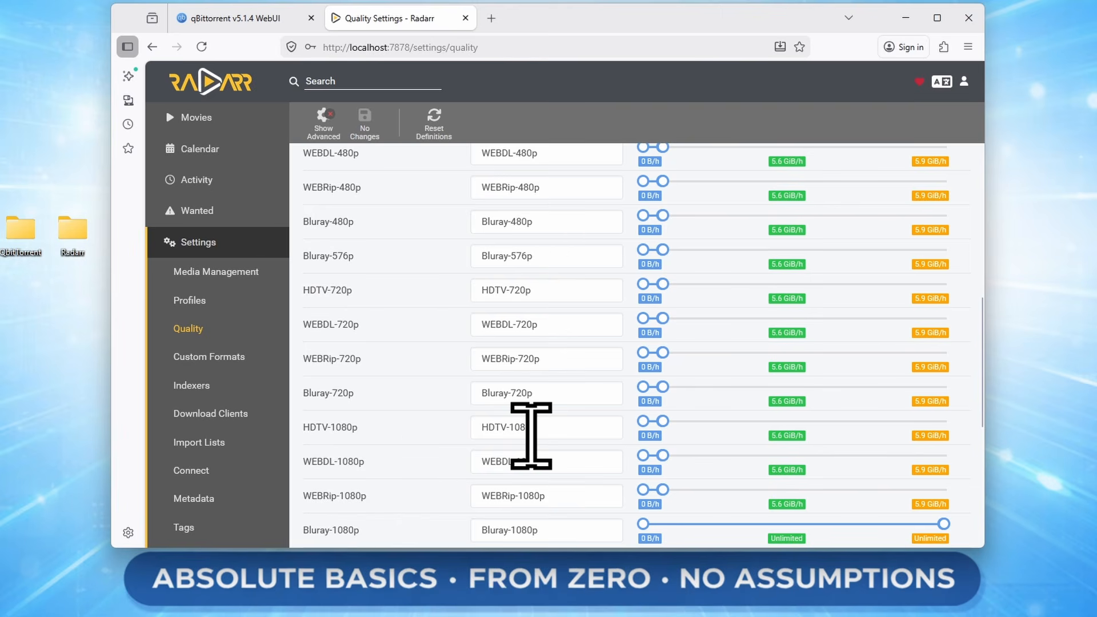
scroll(531, 434, down, 3)
scroll(531, 434, down, 2)
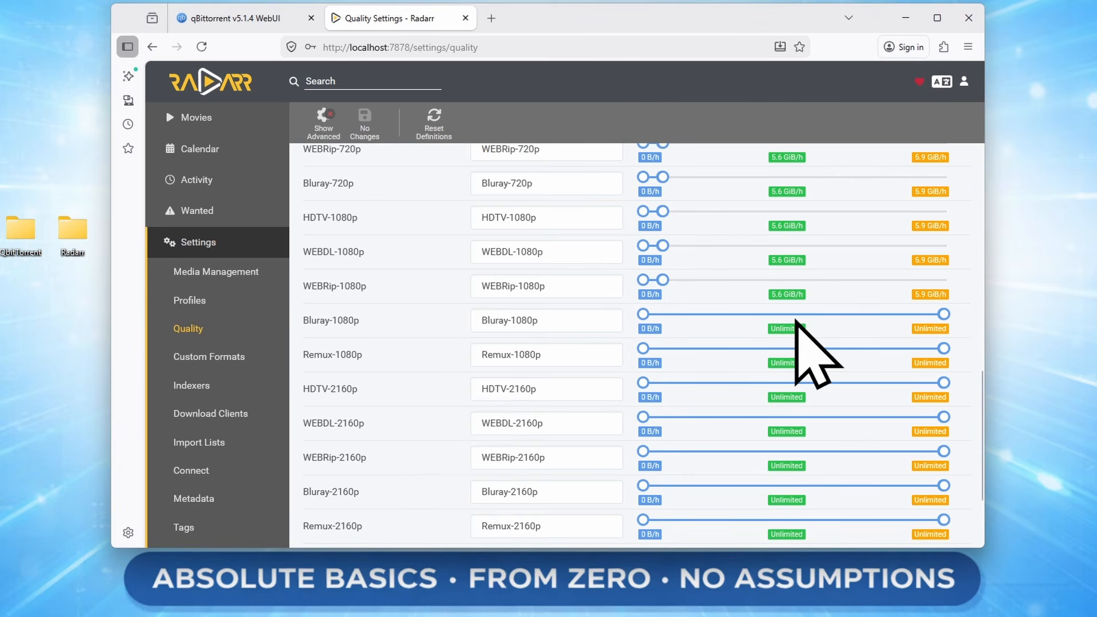
mouse_move(786, 341)
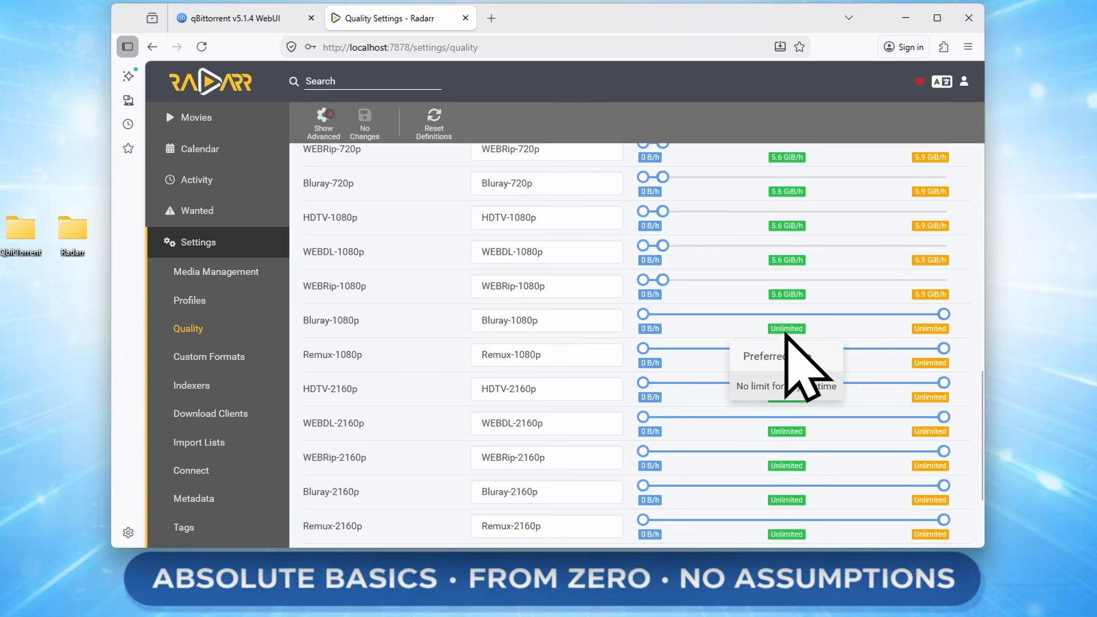
drag(942, 315, 672, 337)
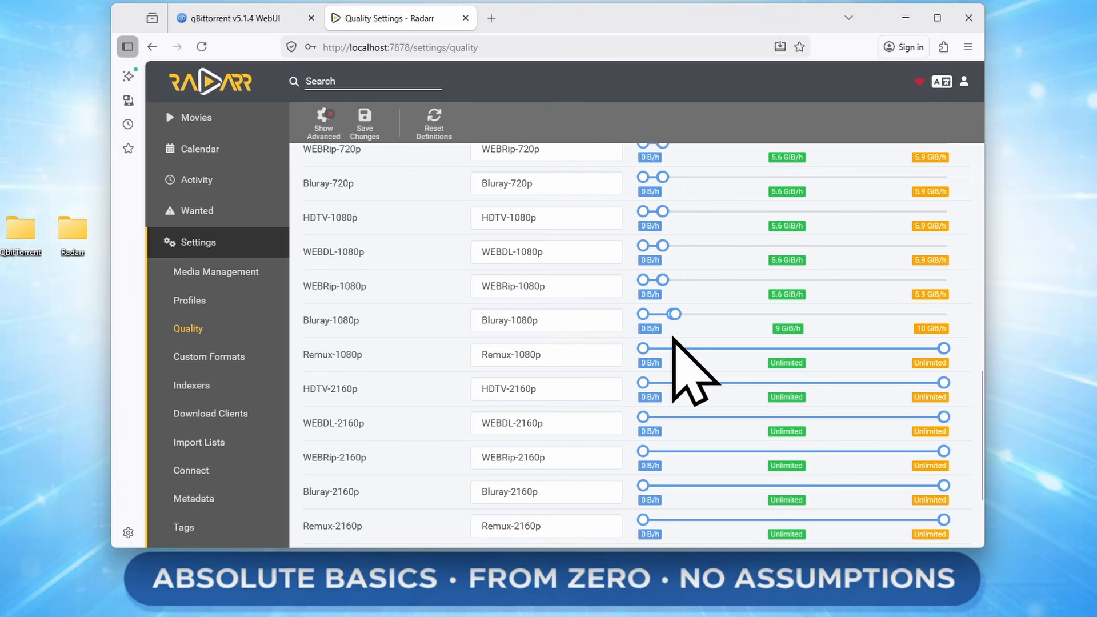
Lower the Bluray-1080p preferred size to 5.4 GiB/h, save, and open Custom Formats.
scroll(869, 343, up, 2)
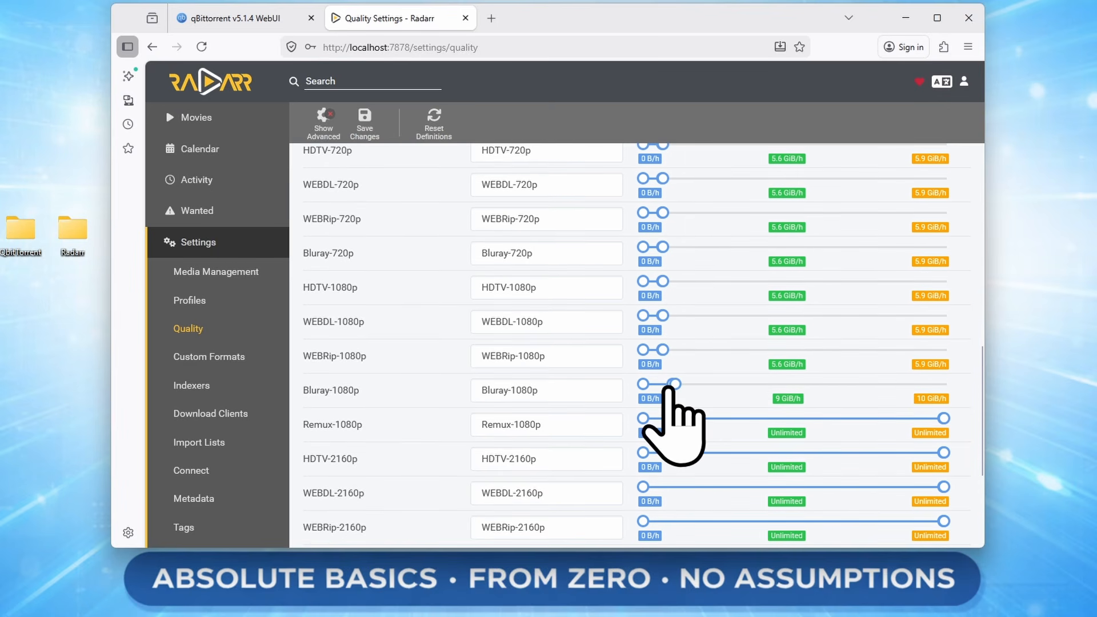
drag(671, 386, 667, 386)
mouse_move(797, 403)
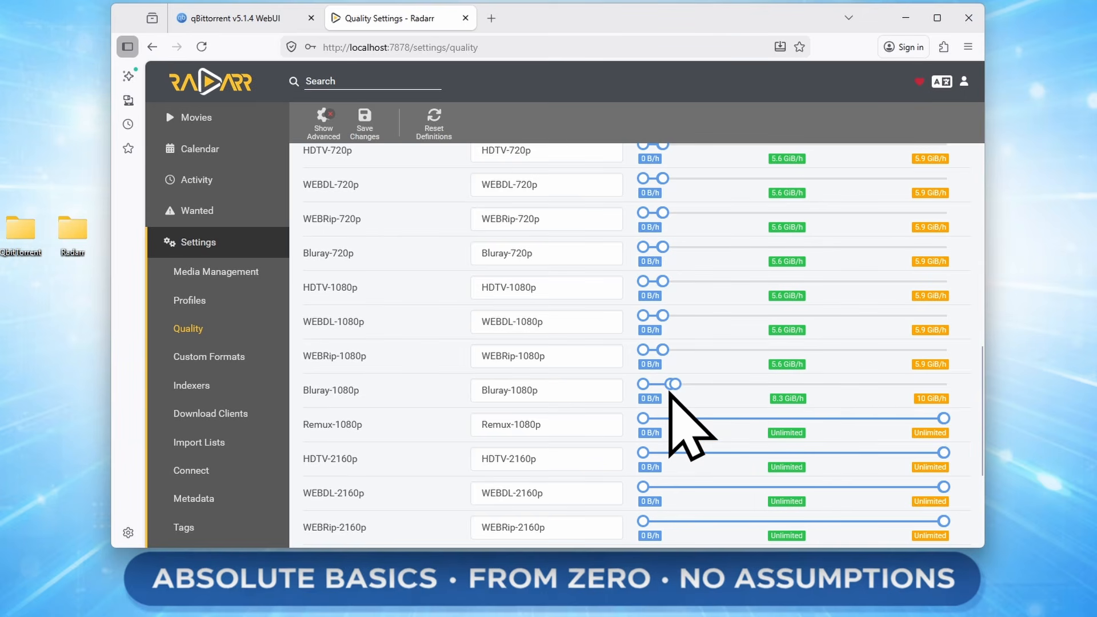
drag(665, 389, 663, 389)
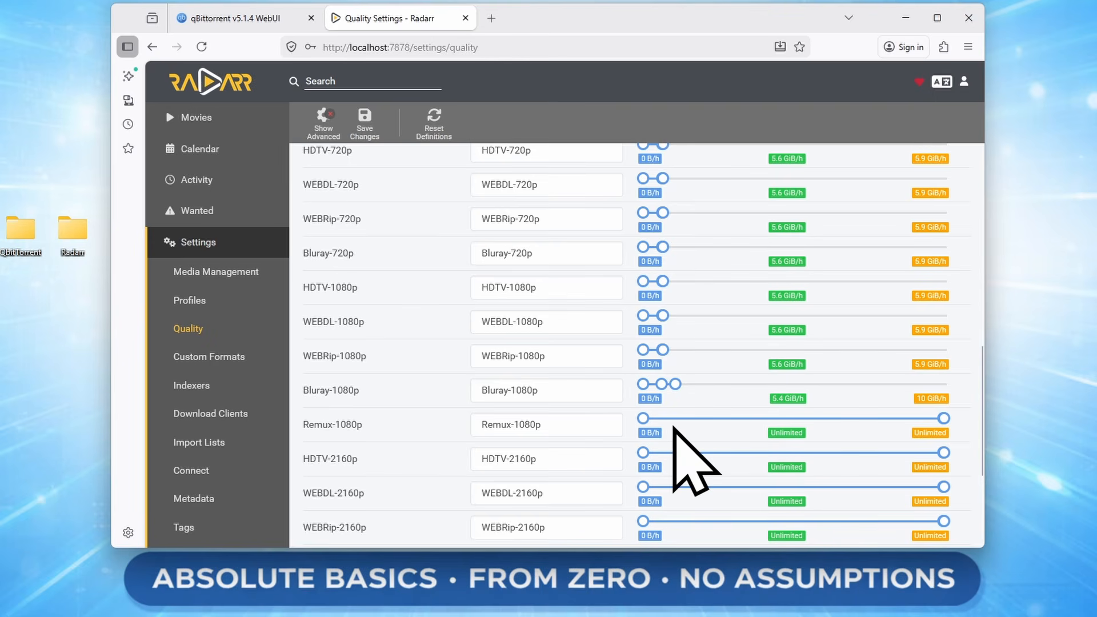
scroll(814, 389, down, 3)
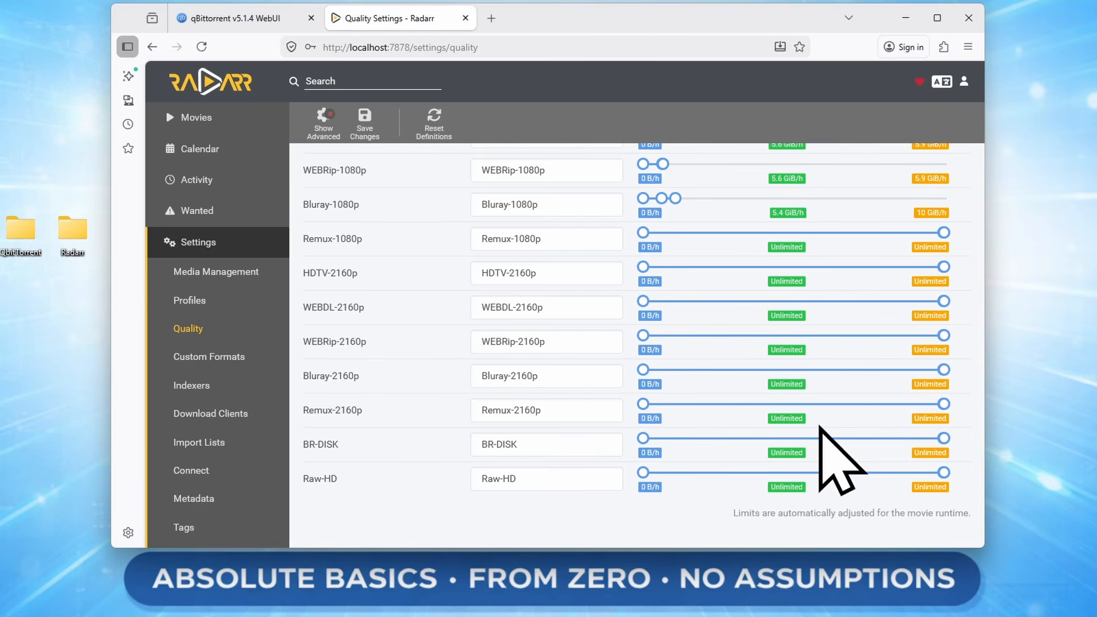
scroll(823, 429, up, 1)
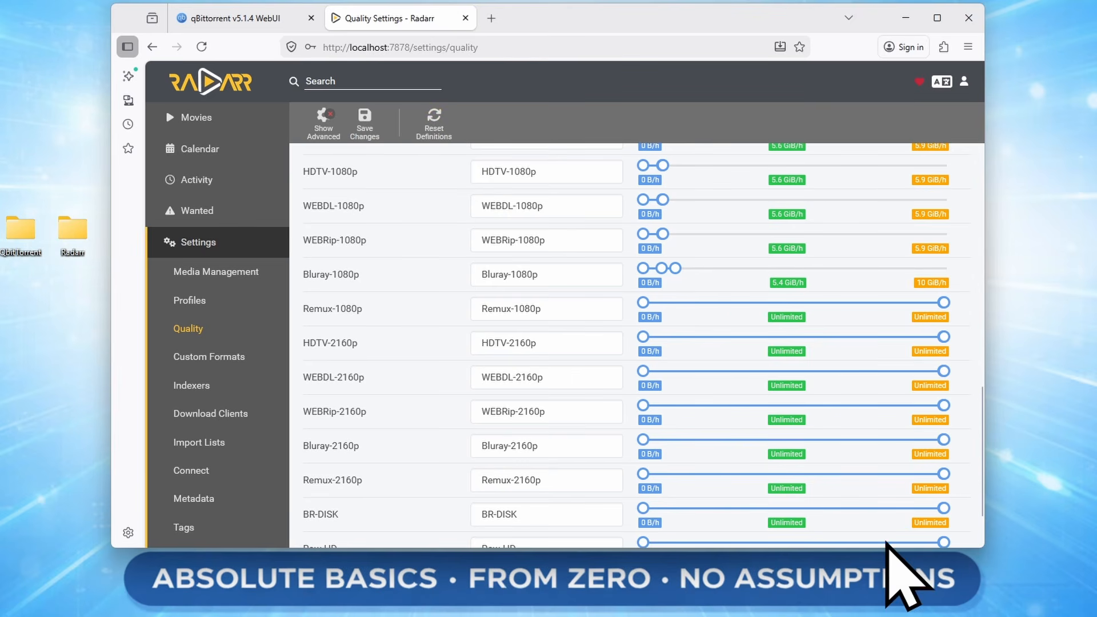
click(368, 130)
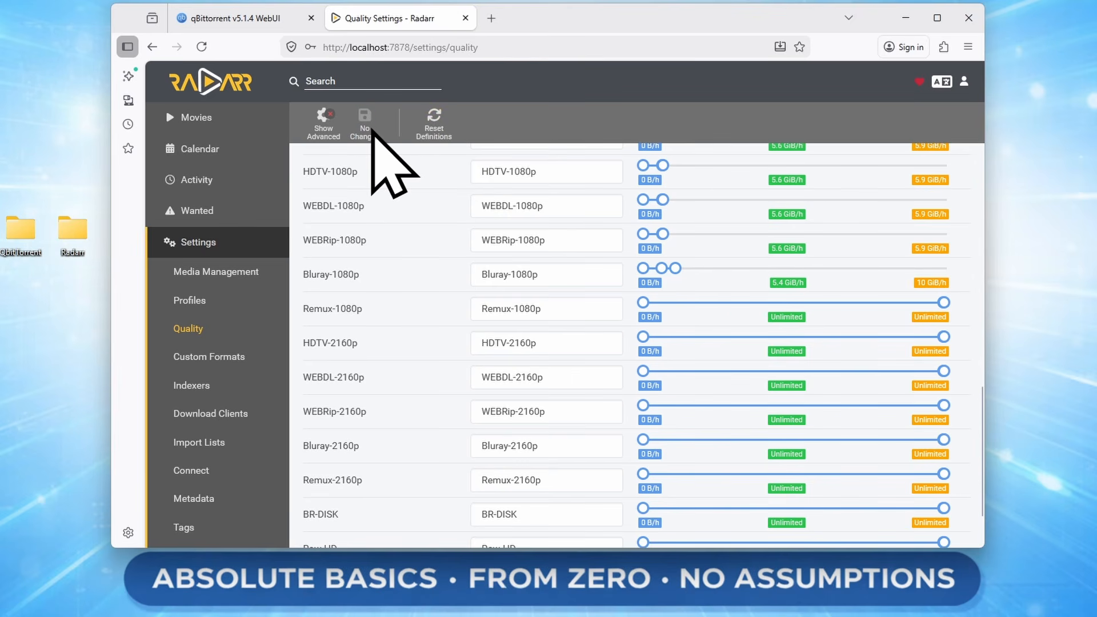
click(209, 356)
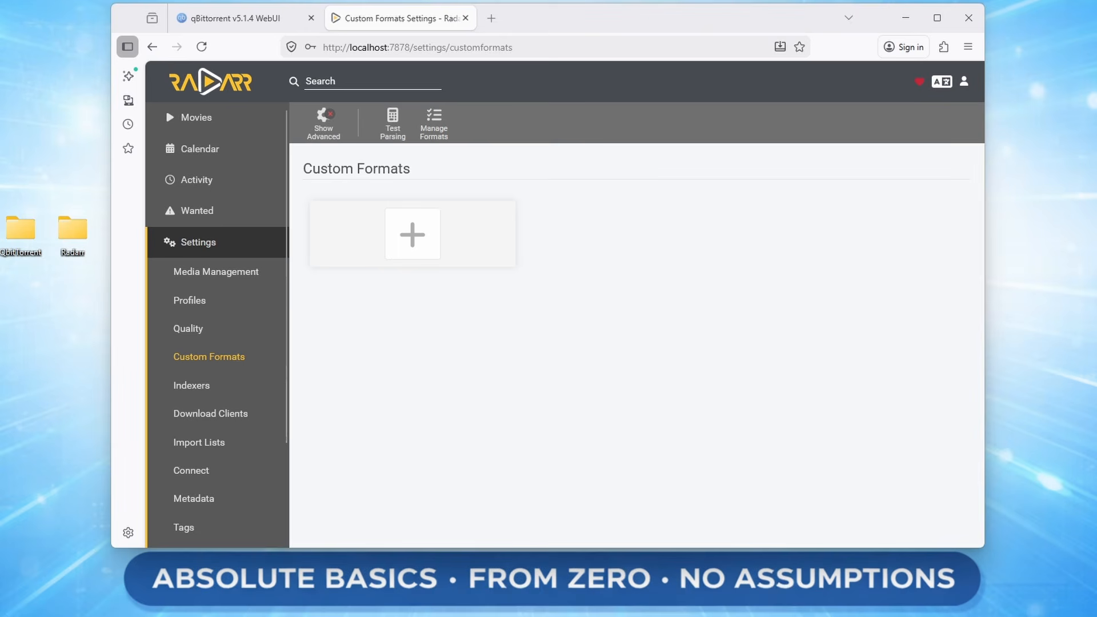
Visit the Indexers settings, then the empty Download Clients page.
click(216, 390)
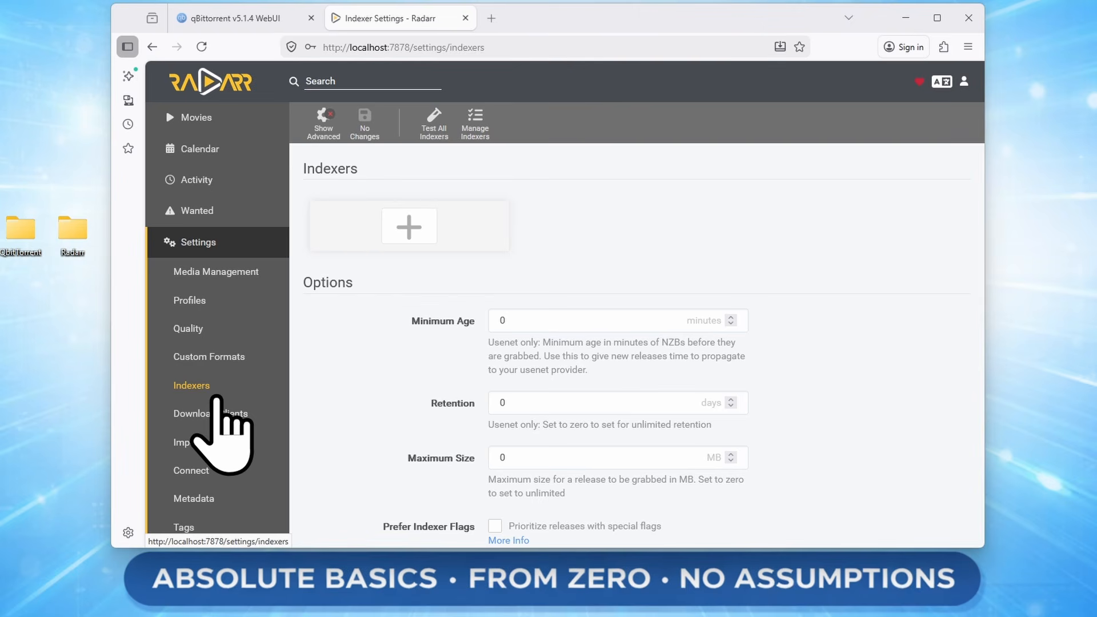
click(221, 413)
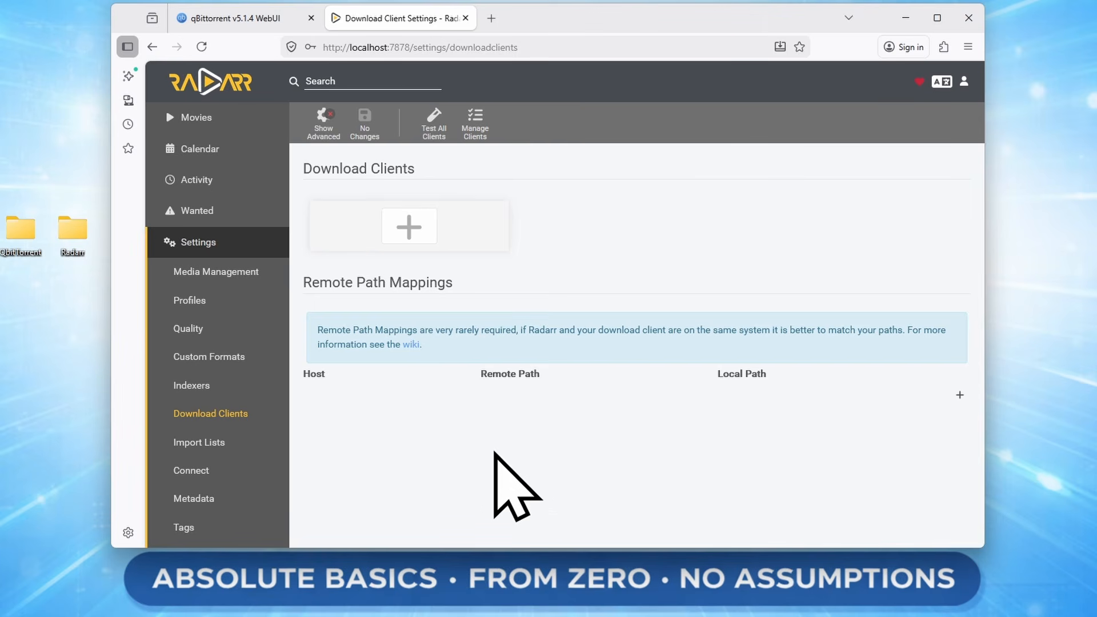
Add a qBittorrent download client and fill in its login username.
click(413, 230)
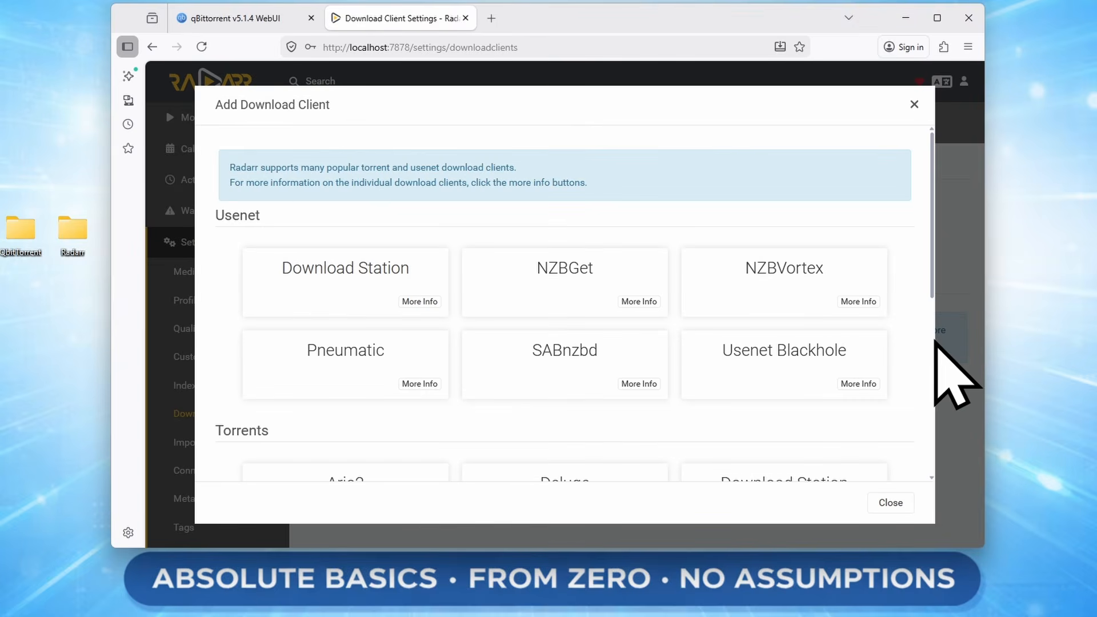
scroll(718, 335, down, 3)
scroll(643, 301, down, 3)
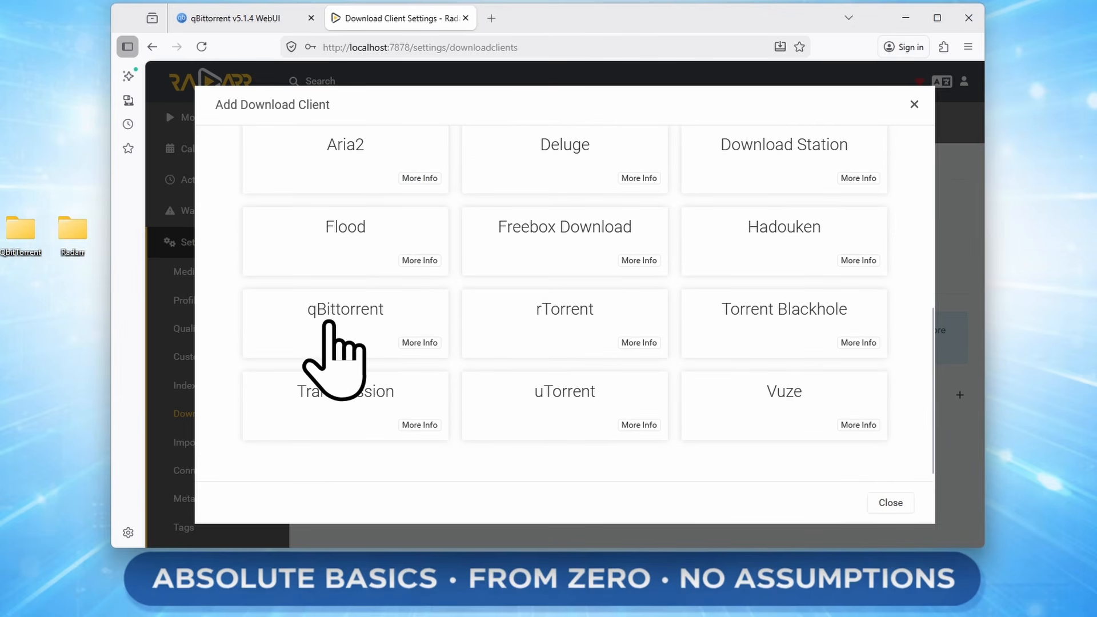
click(326, 327)
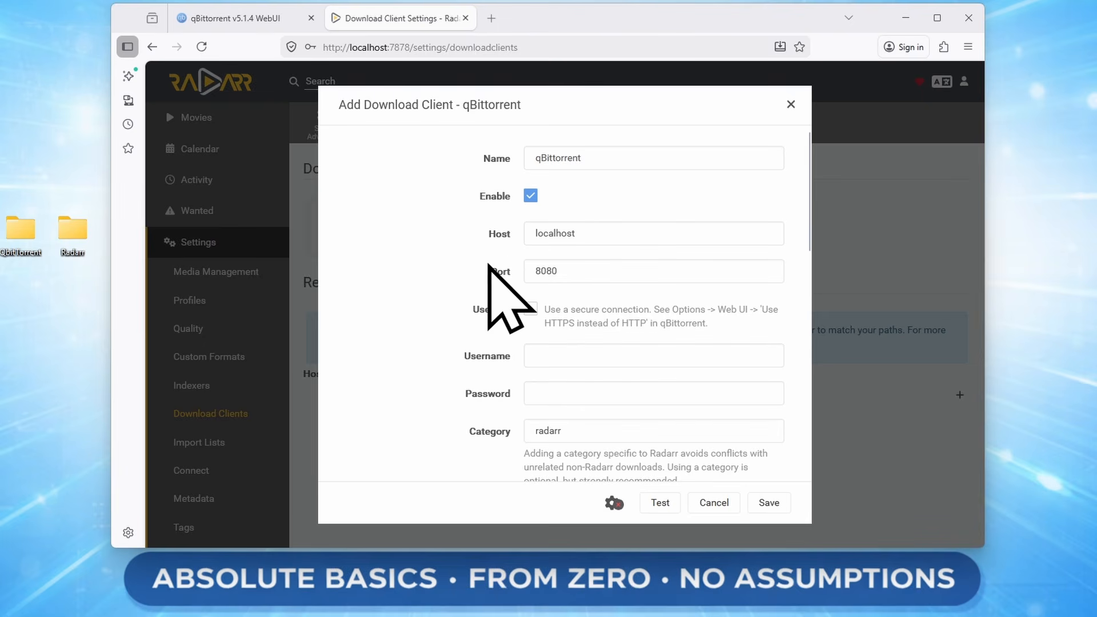
scroll(514, 371, down, 2)
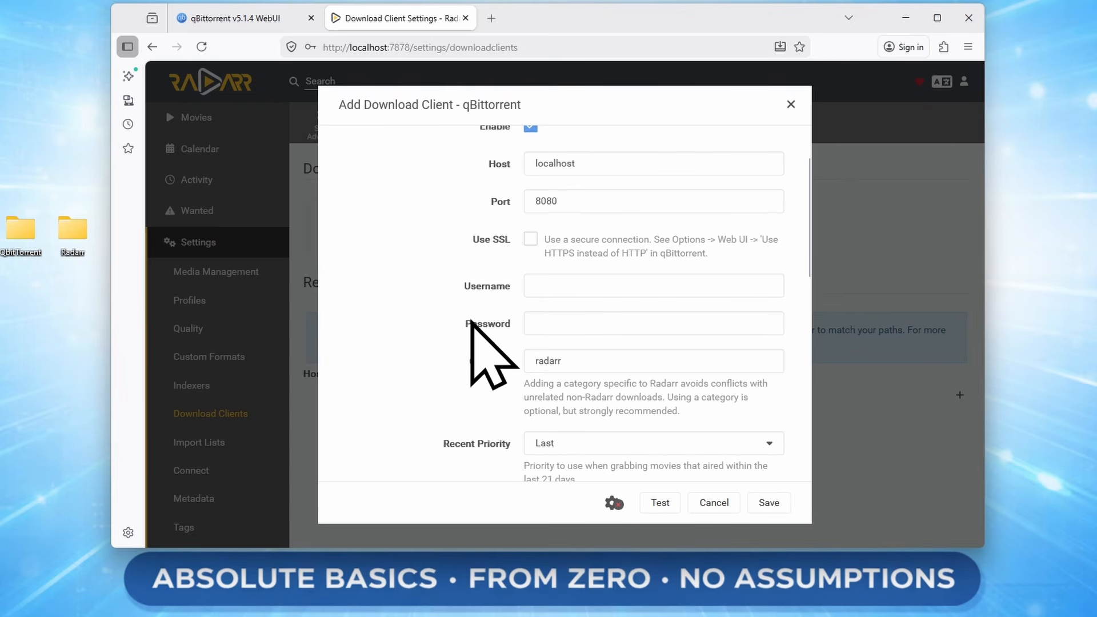
click(585, 288)
text(qbittorrent)
key(Tab)
text(qbittorrent)
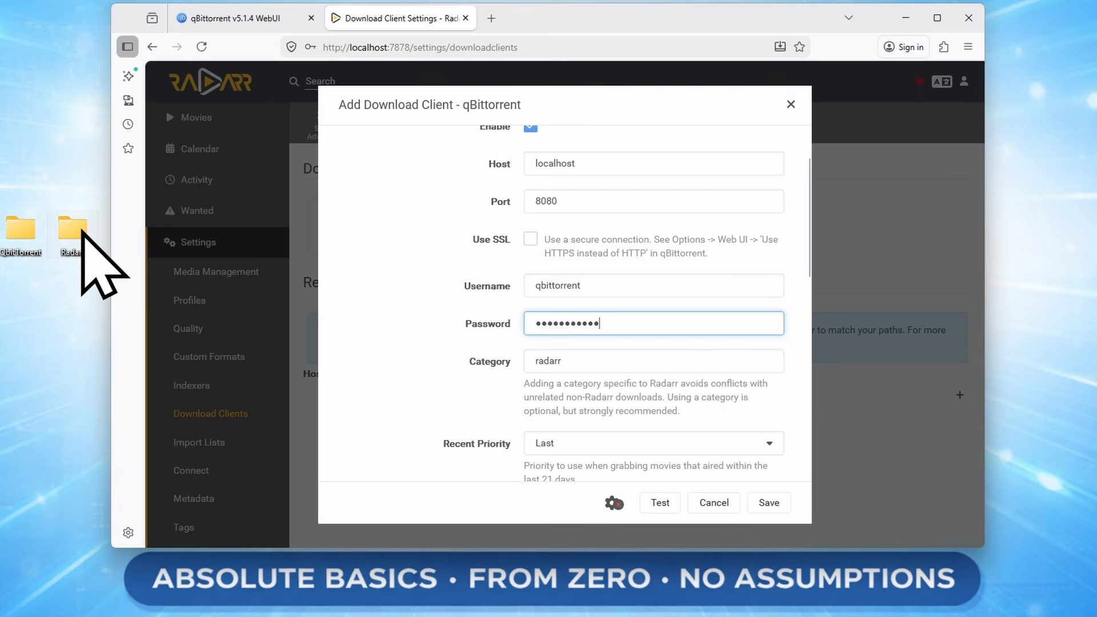
double_click(34, 235)
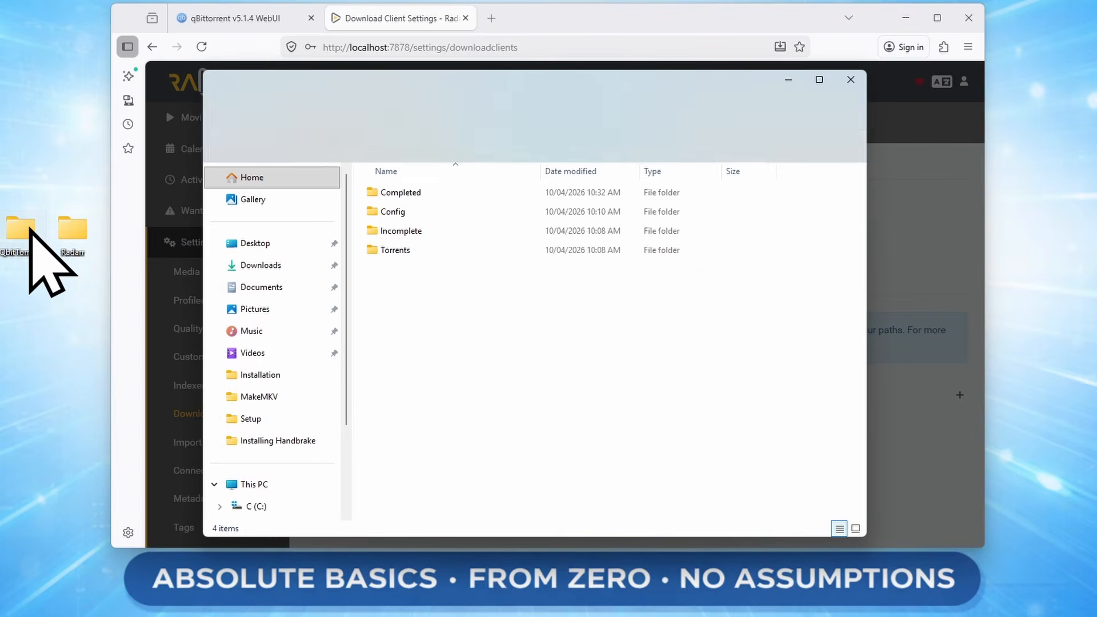
double_click(422, 193)
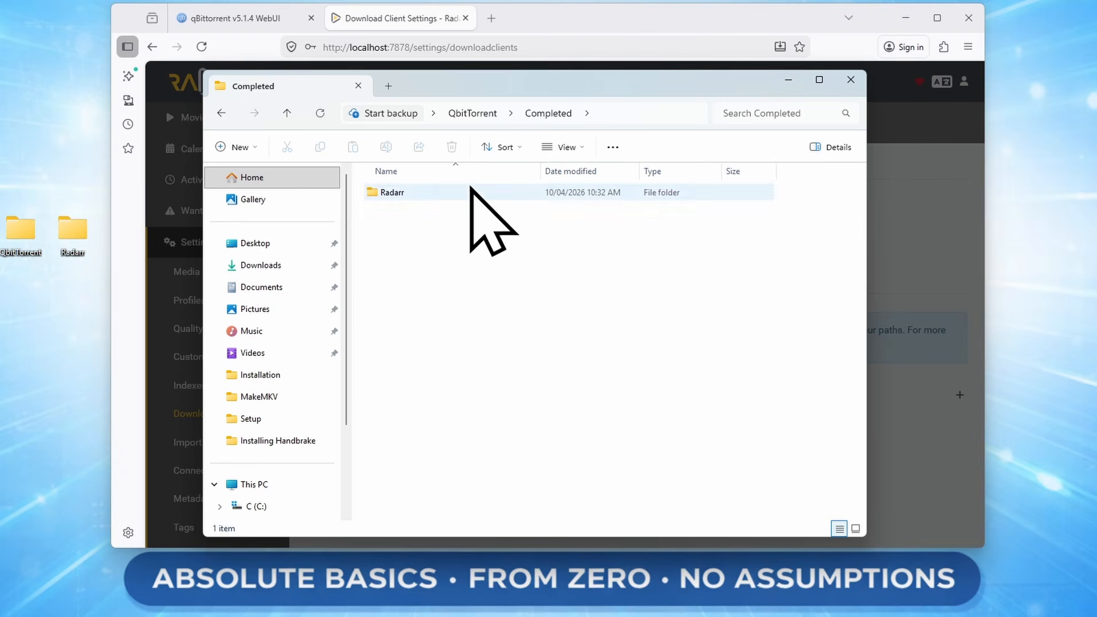
click(841, 88)
Change the category to 'Radarr' and set the initial state to Force Started.
click(708, 357)
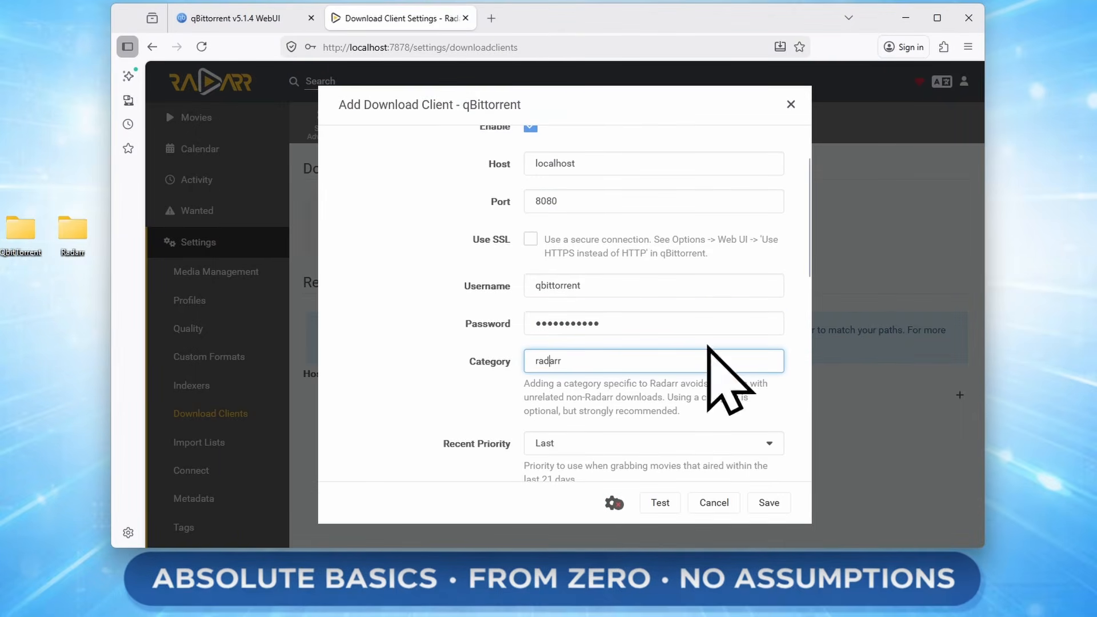
key(BackSpace)
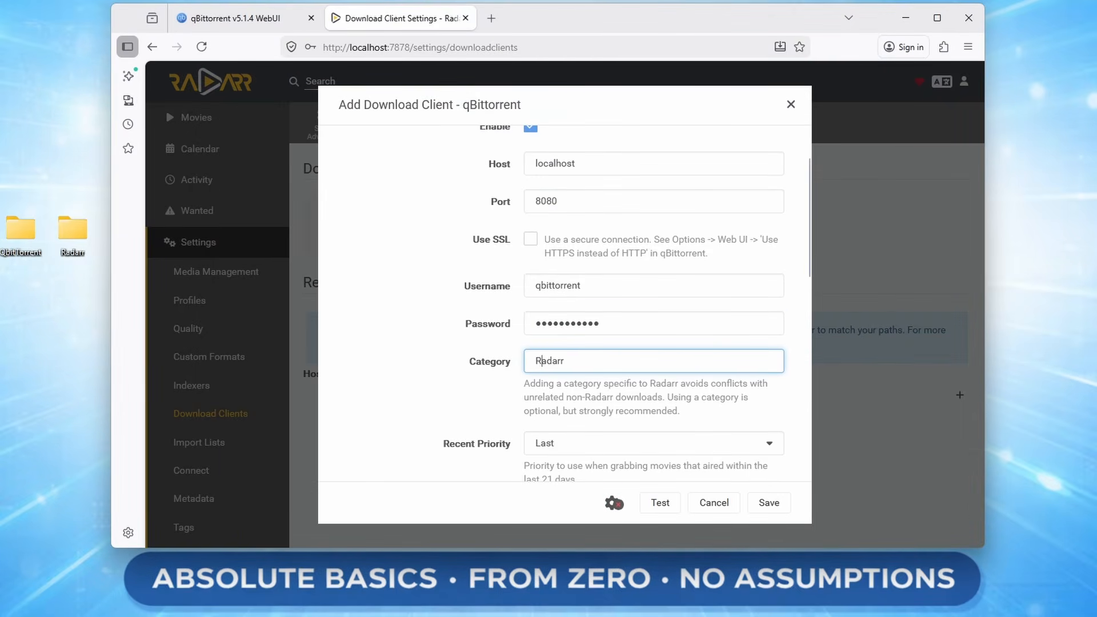
scroll(794, 365, down, 4)
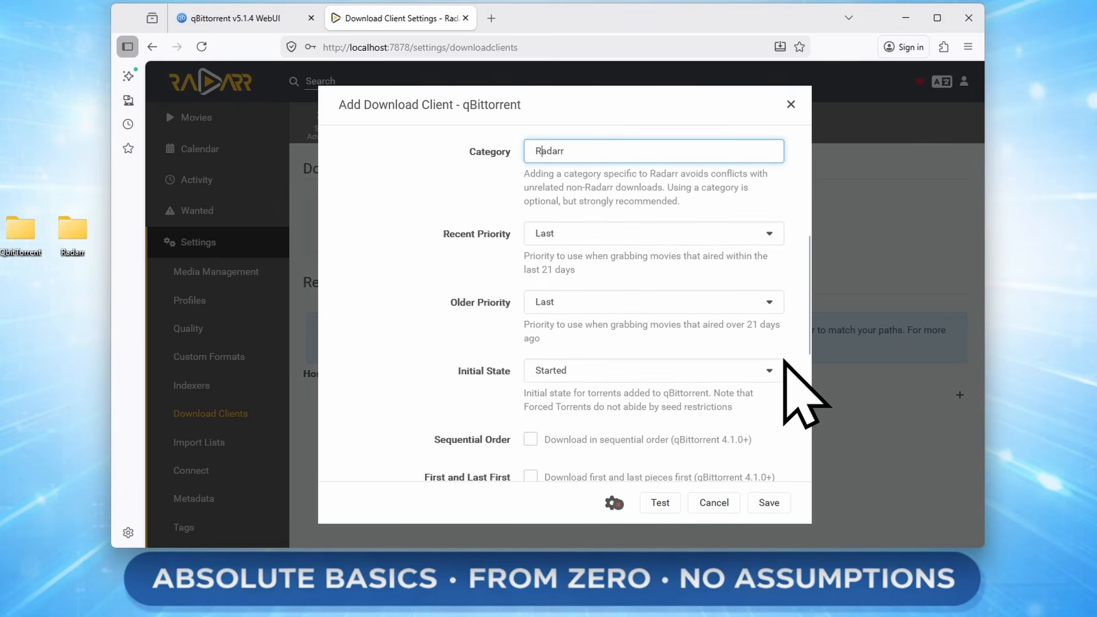
click(618, 377)
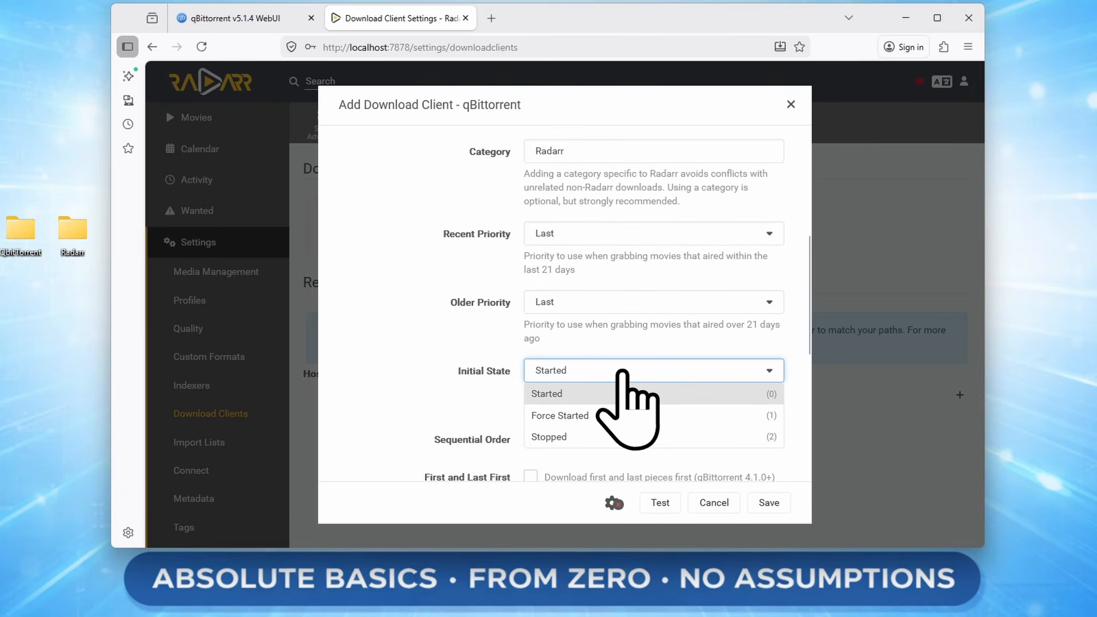
click(584, 412)
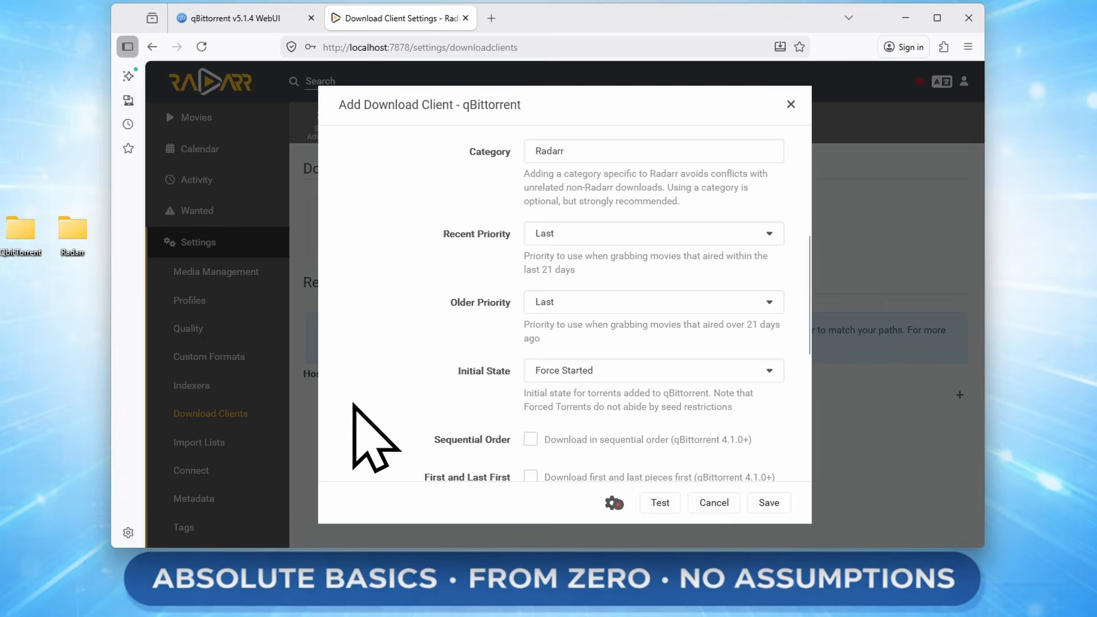
Test the qBittorrent connection twice; it fails to connect to localhost.
scroll(389, 434, down, 4)
scroll(383, 398, down, 2)
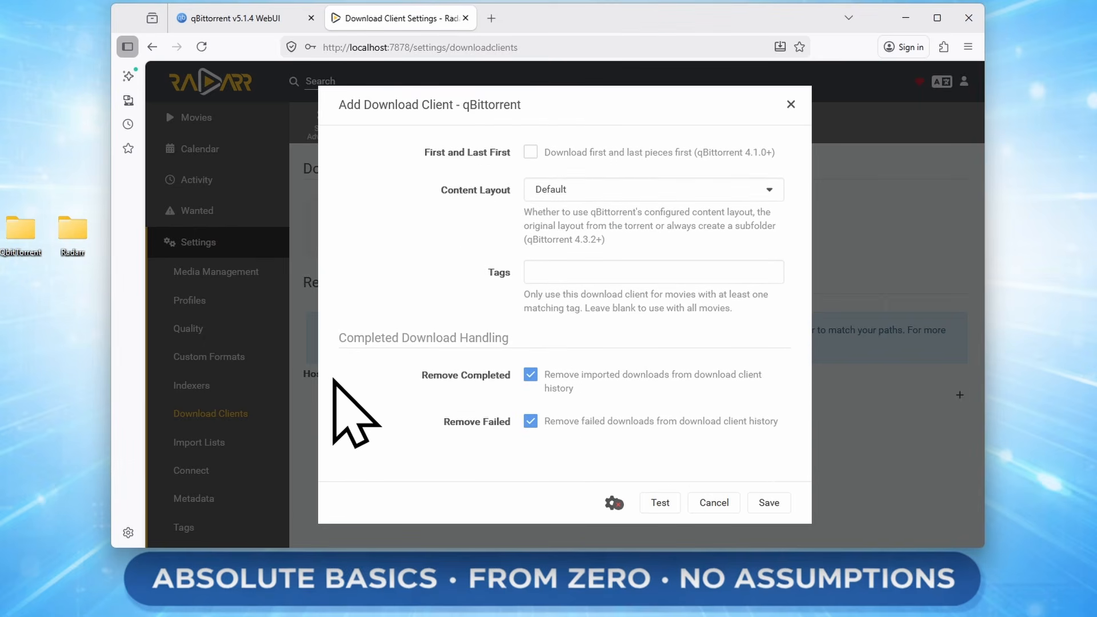
click(671, 506)
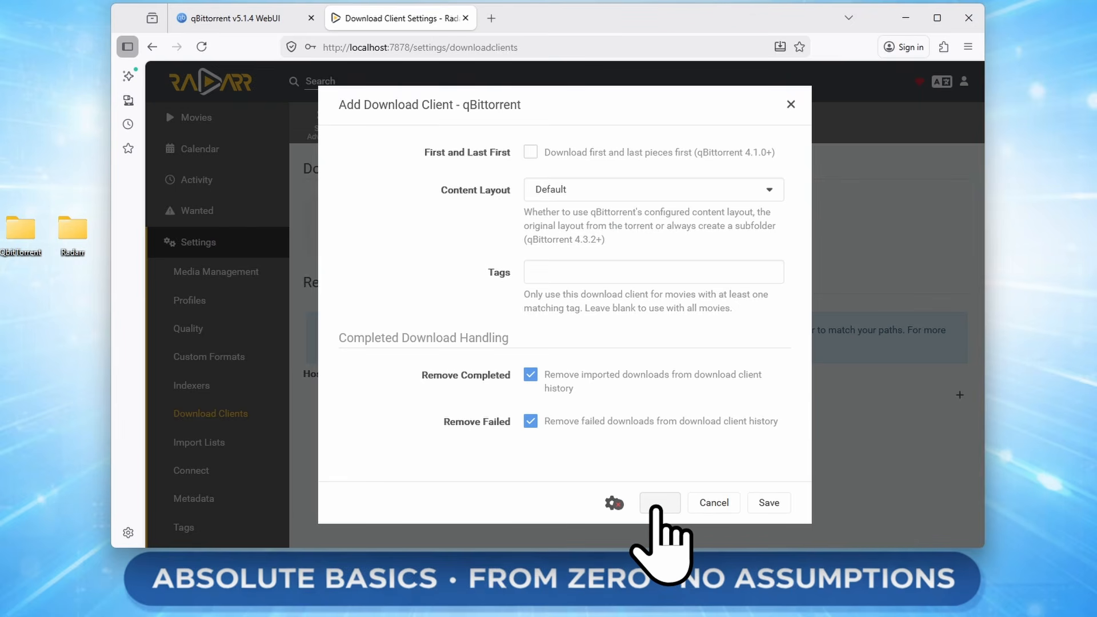
click(657, 511)
scroll(558, 453, up, 5)
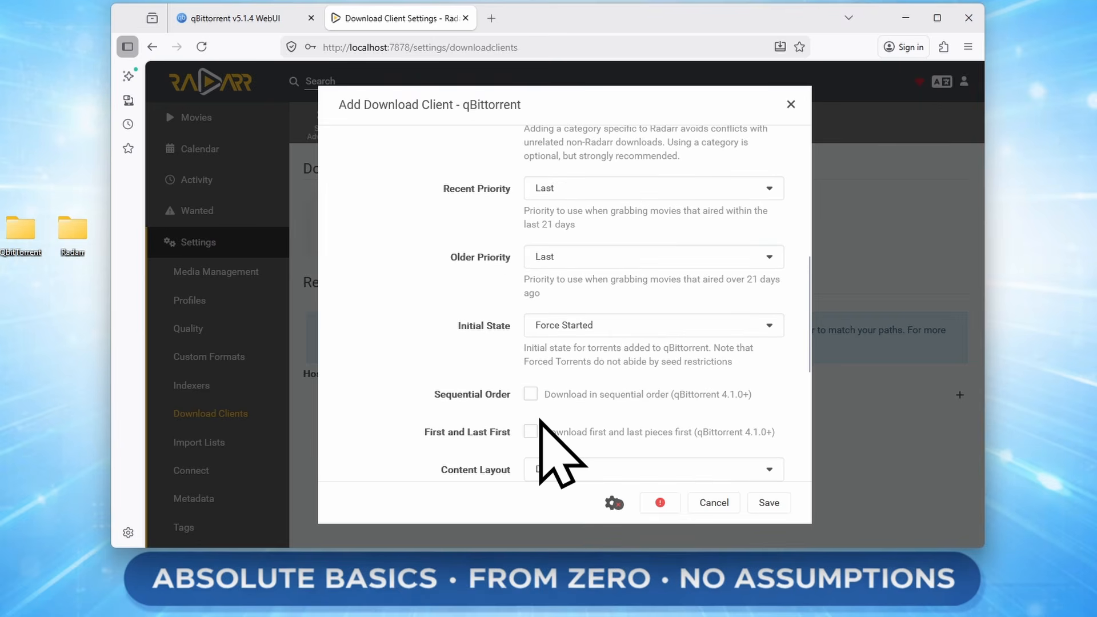
scroll(460, 452, up, 4)
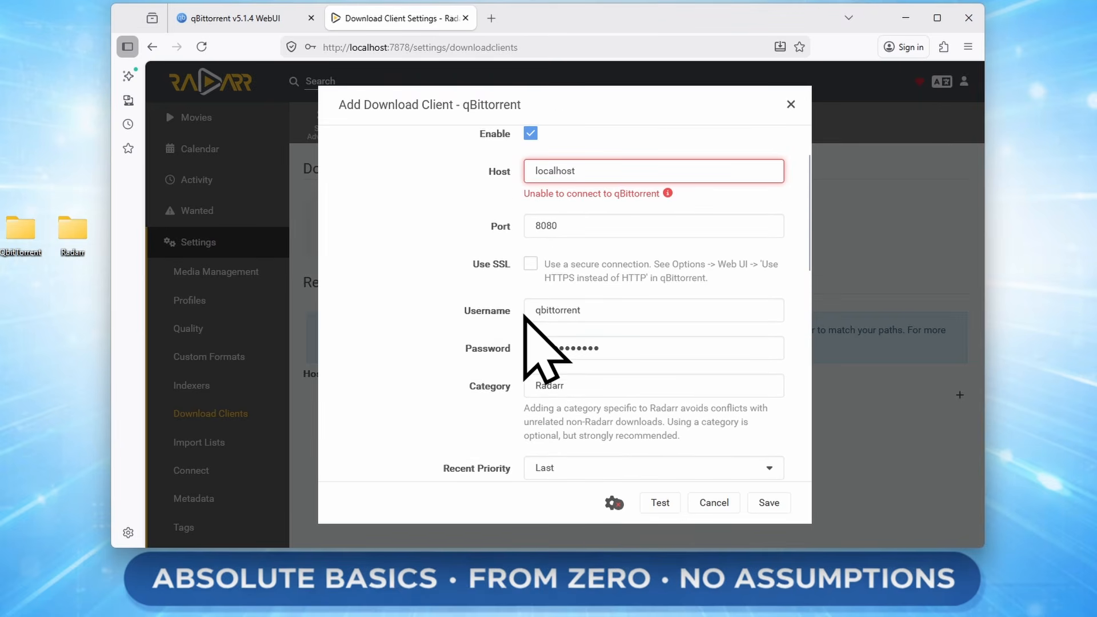
scroll(400, 332, up, 1)
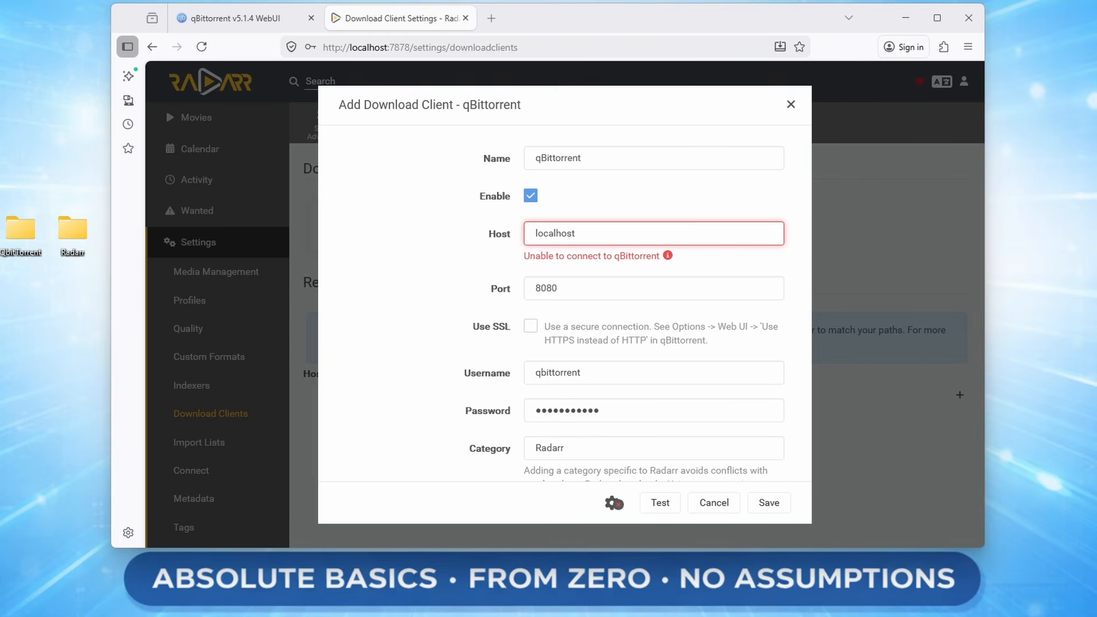
Launch cmd from the Run box and run ipconfig to find the PC's IP address.
key(super+r)
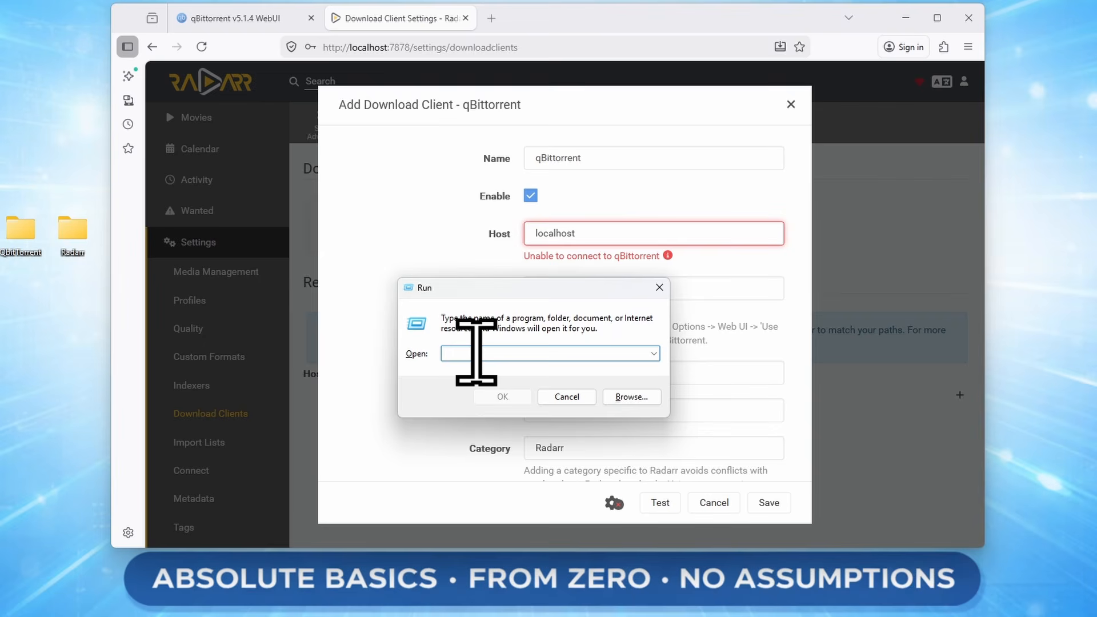
text(cmd)
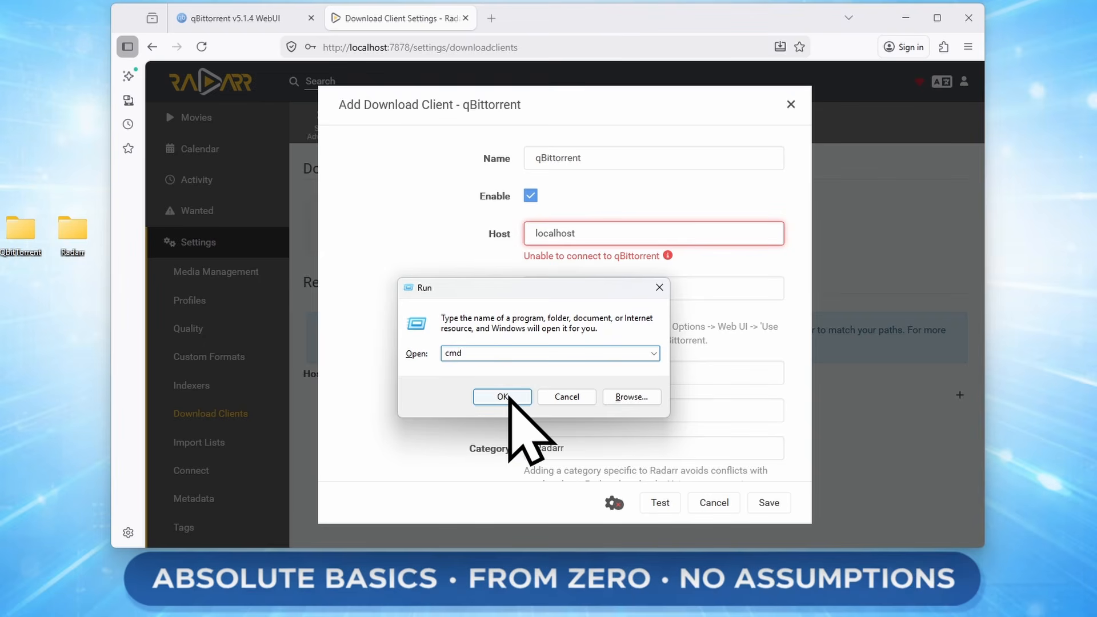
click(508, 396)
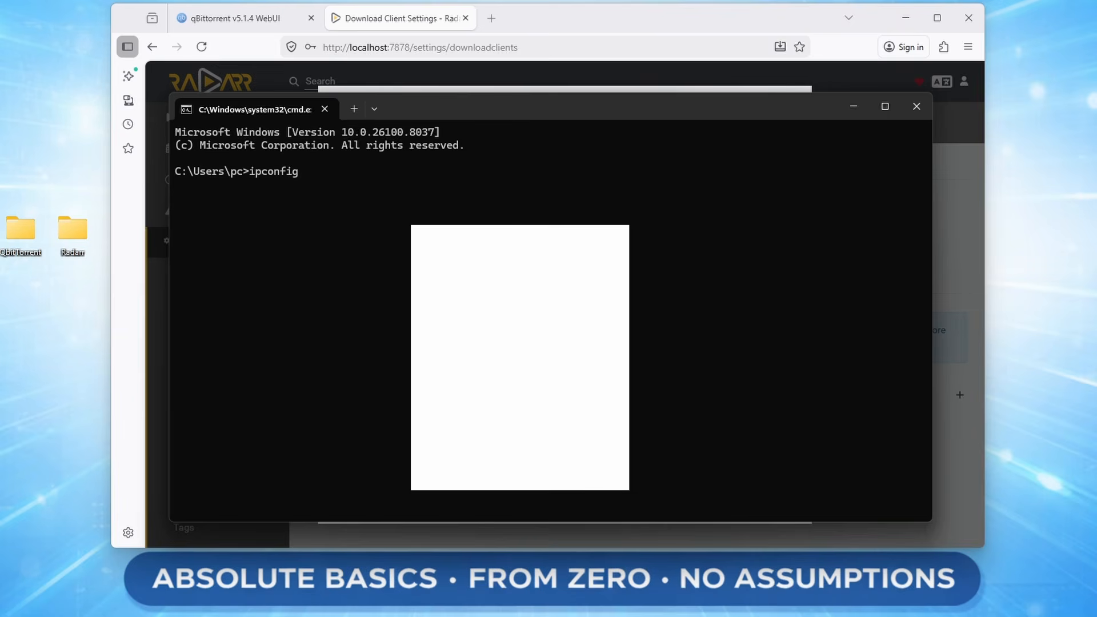
key(Return)
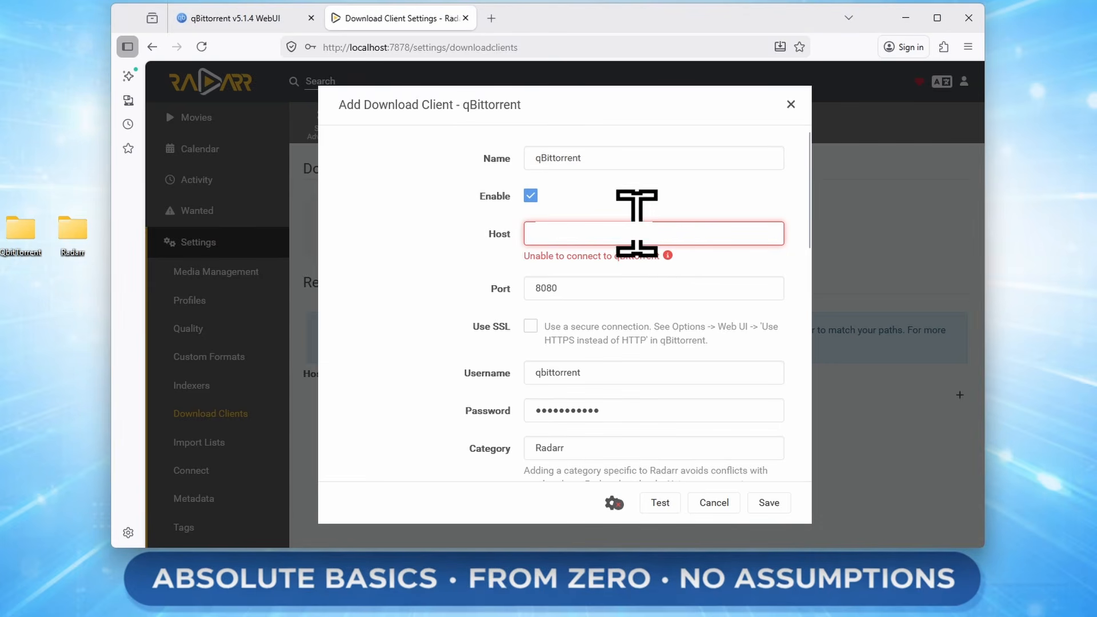
Replace localhost with the PC's IP as Host, pass the test, and save the client.
click(636, 224)
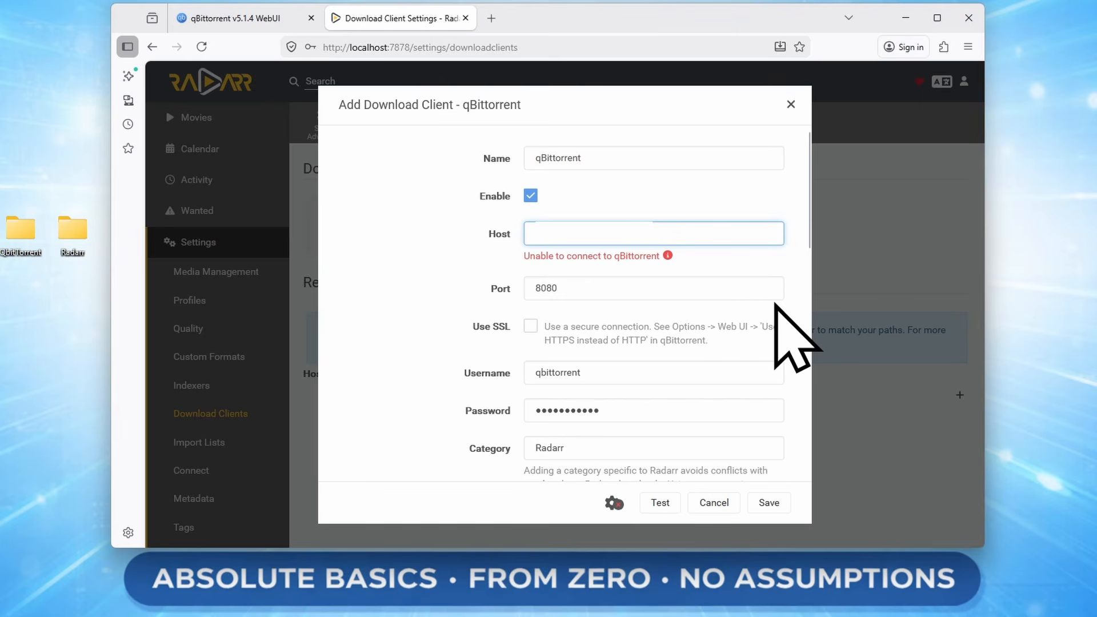
click(660, 504)
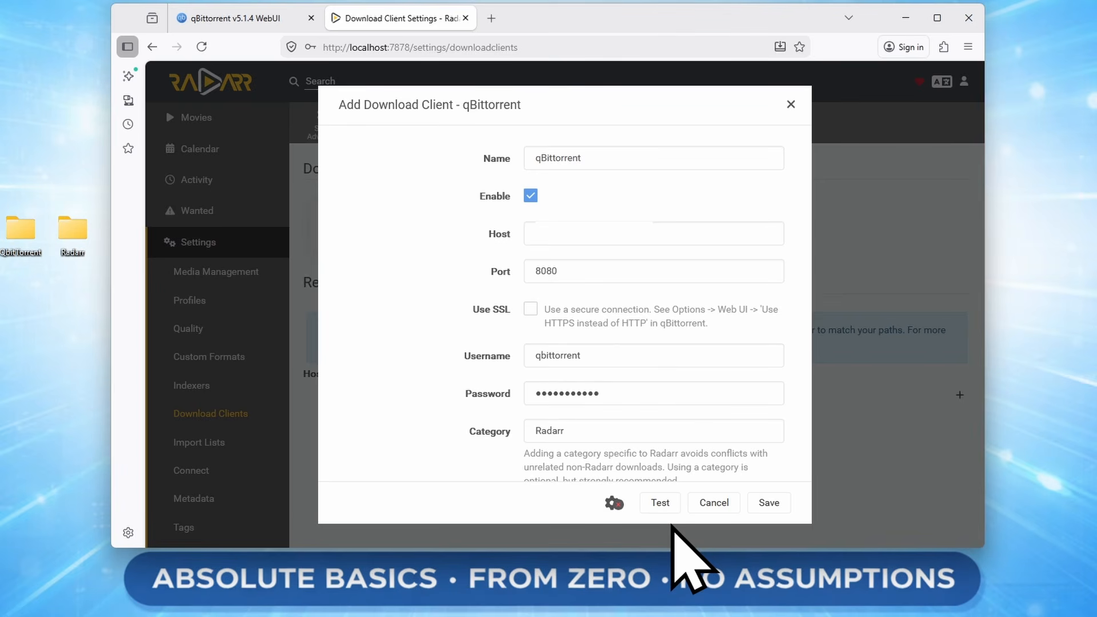
click(659, 506)
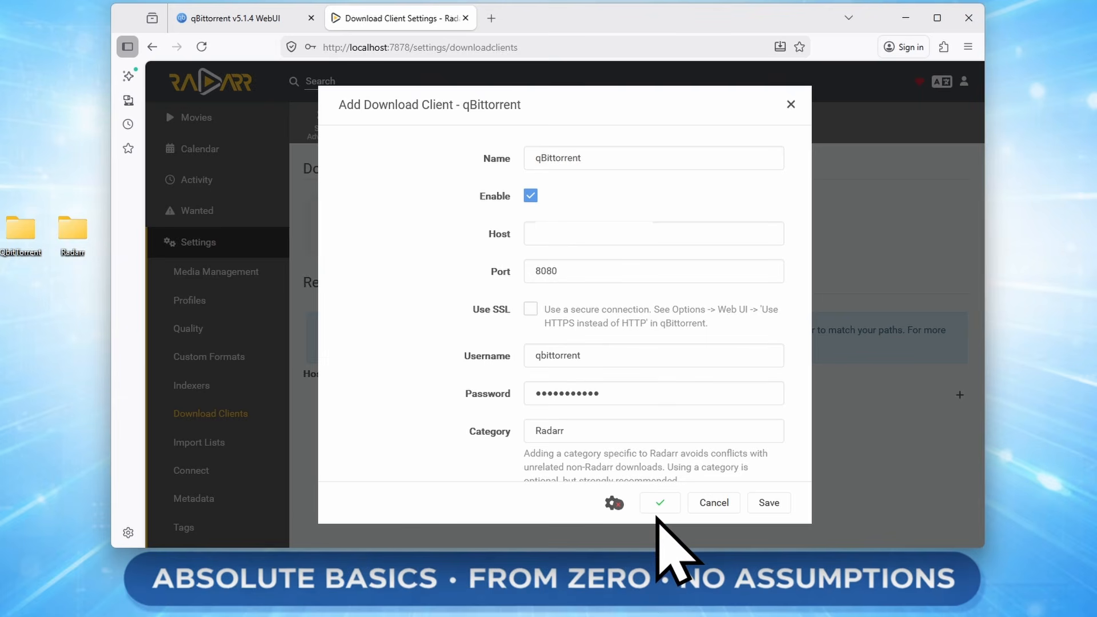
click(769, 504)
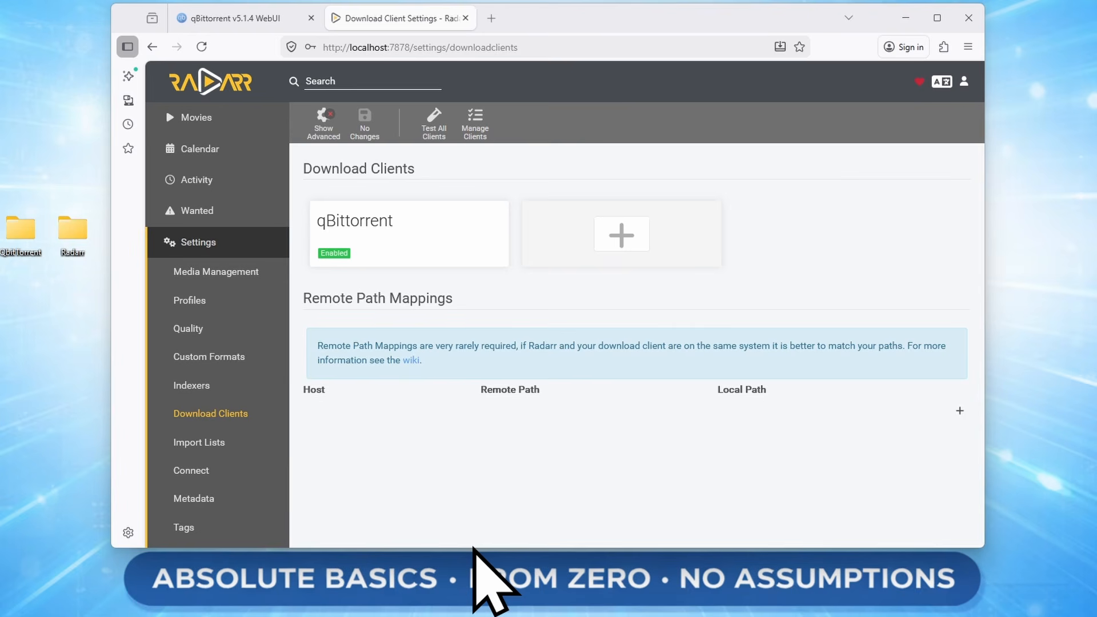
Add and save a remote path mapping from /downloads/Radarr to local /downloads/ for the qBittorrent host.
click(959, 412)
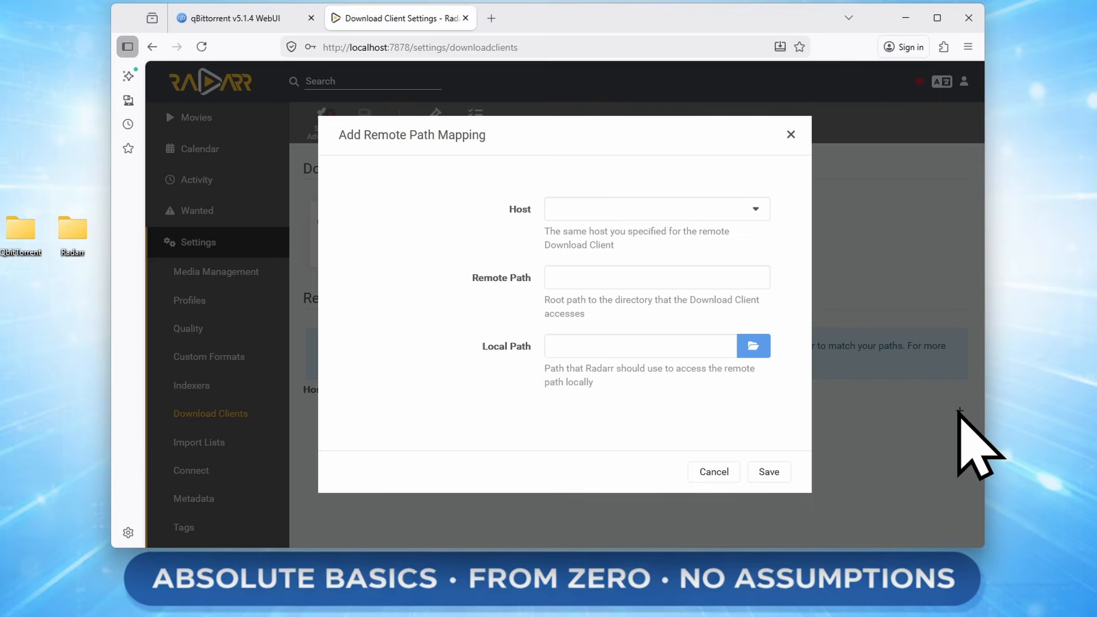
click(570, 212)
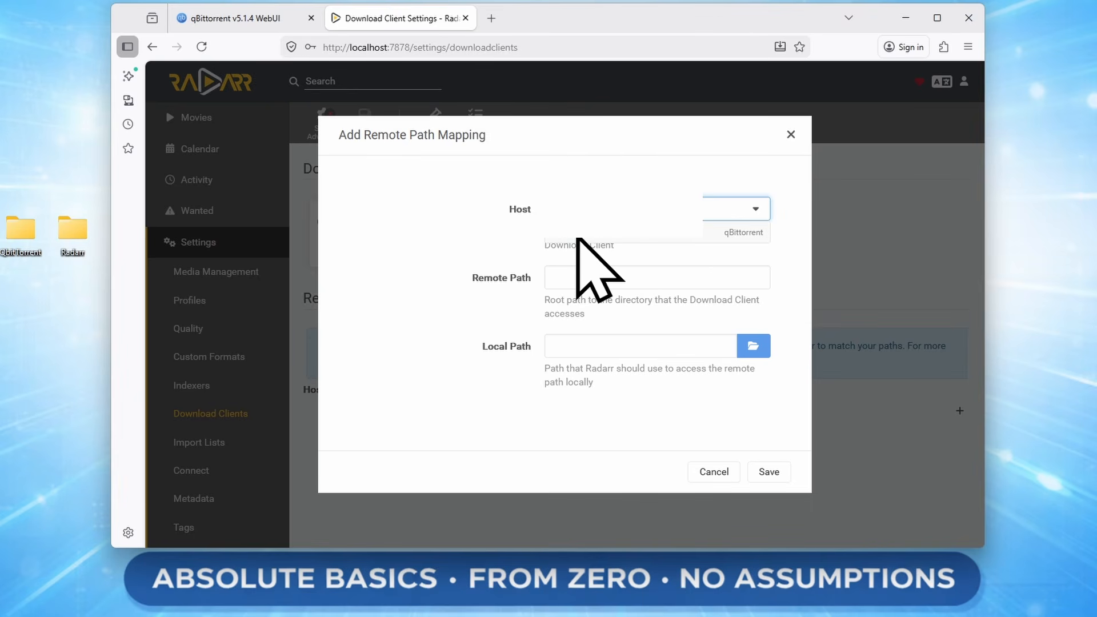
click(571, 249)
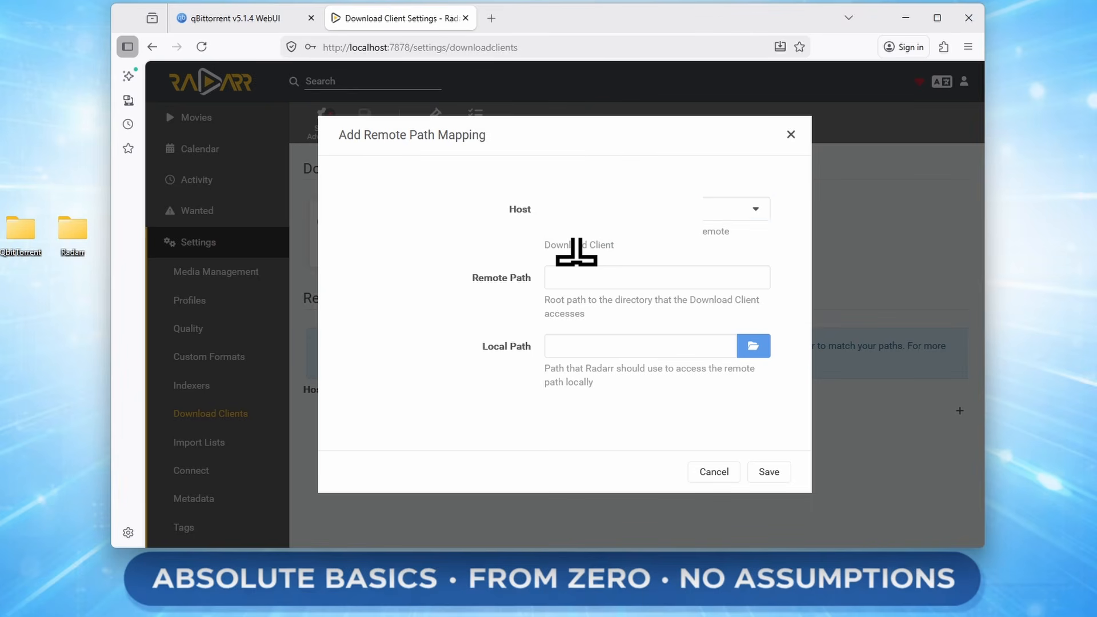
click(593, 277)
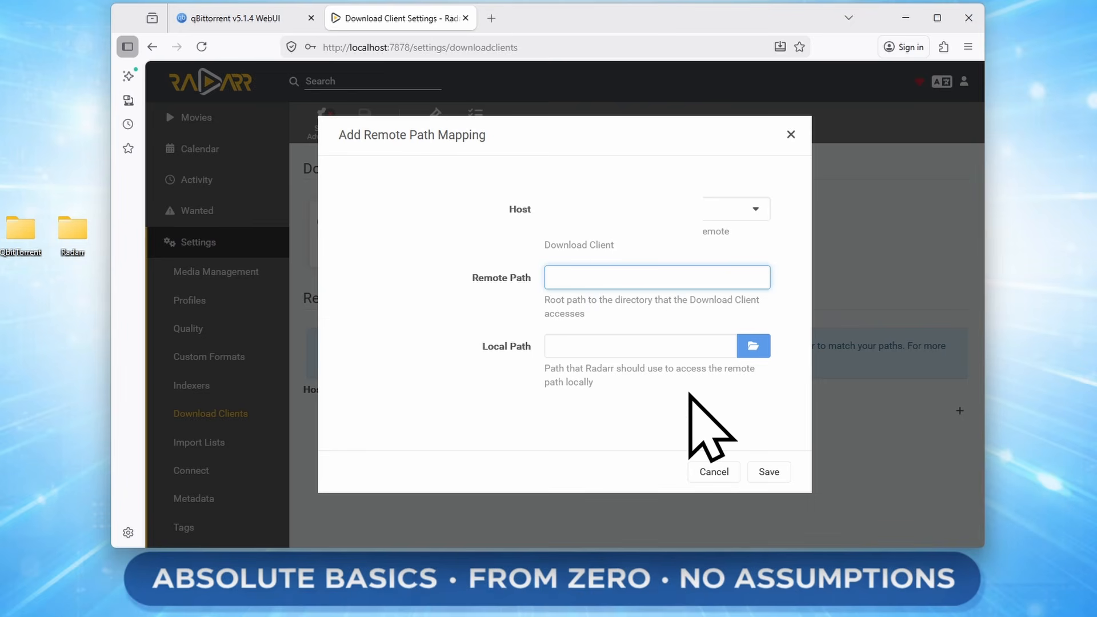
text(/downloads/Radarr)
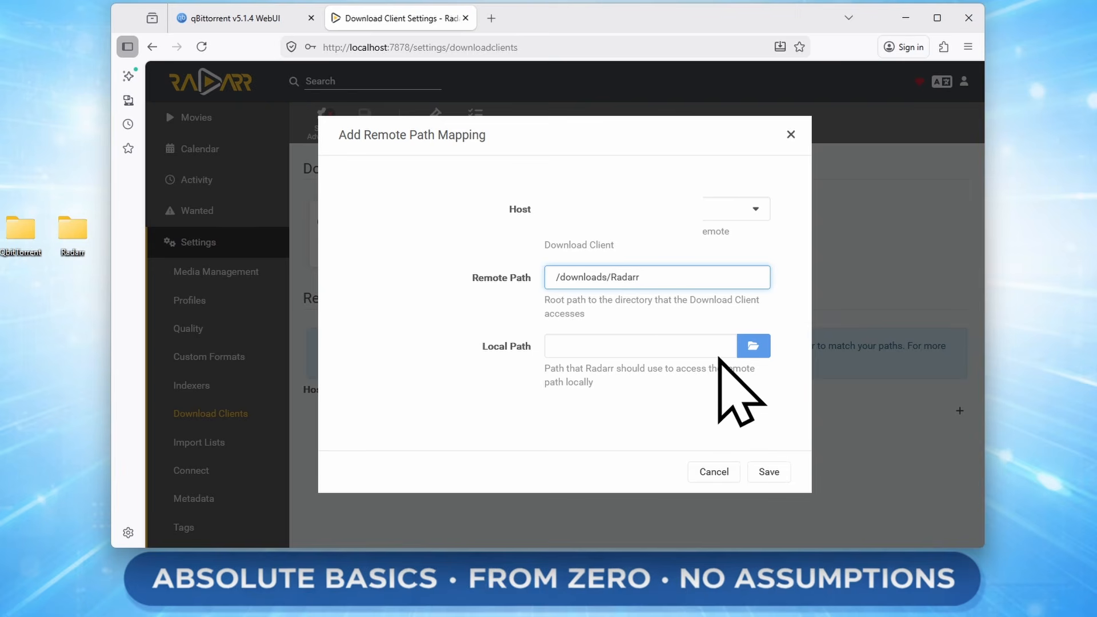
click(754, 355)
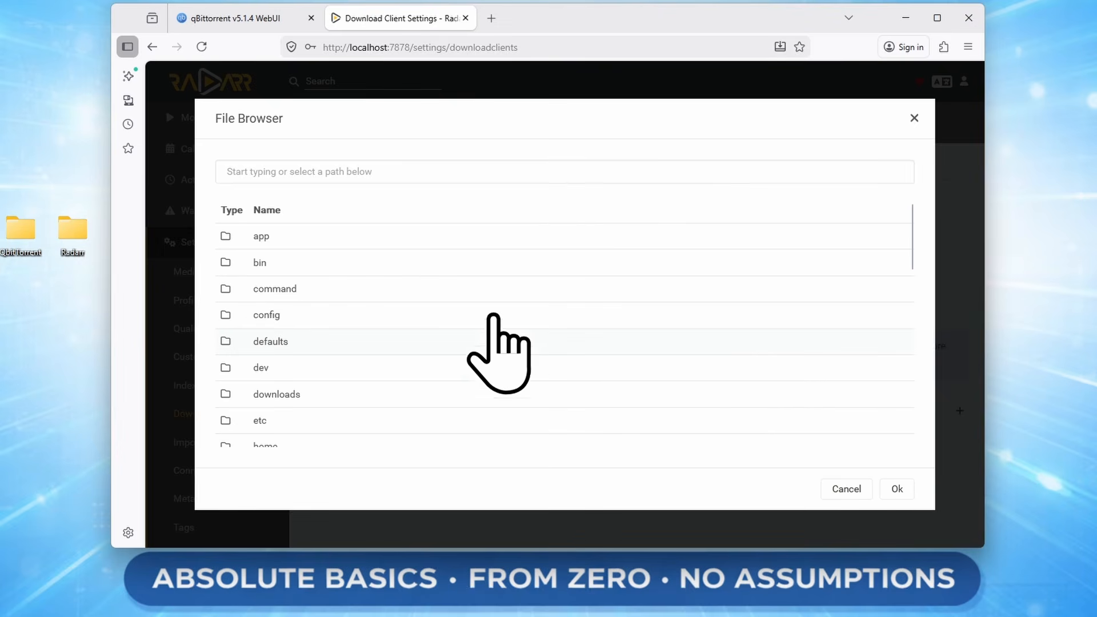
scroll(485, 311, down, 2)
click(302, 327)
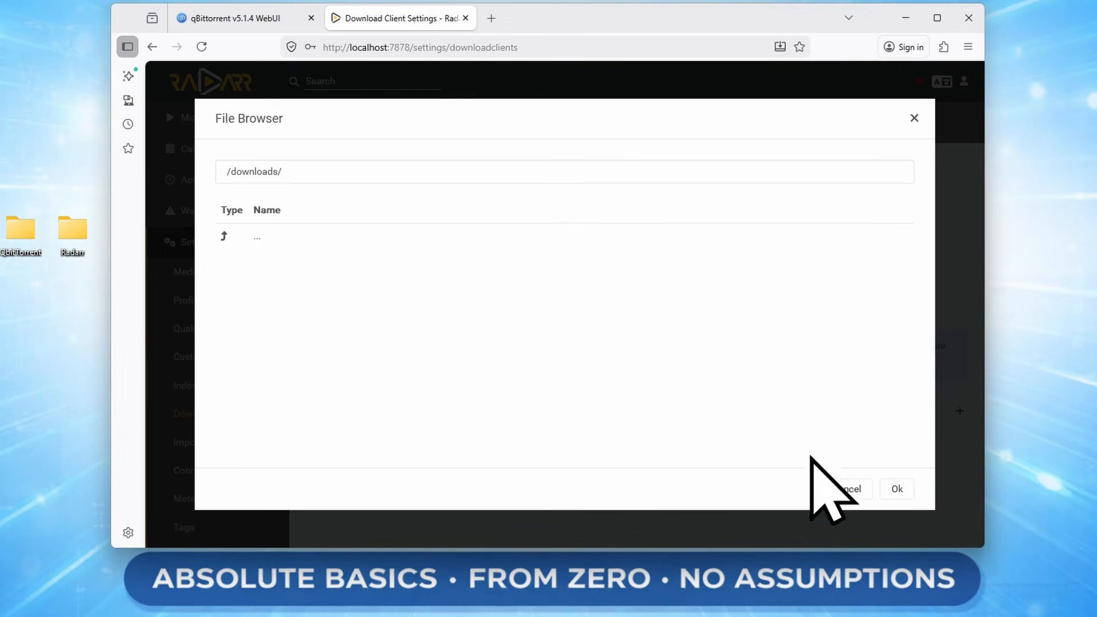
click(897, 488)
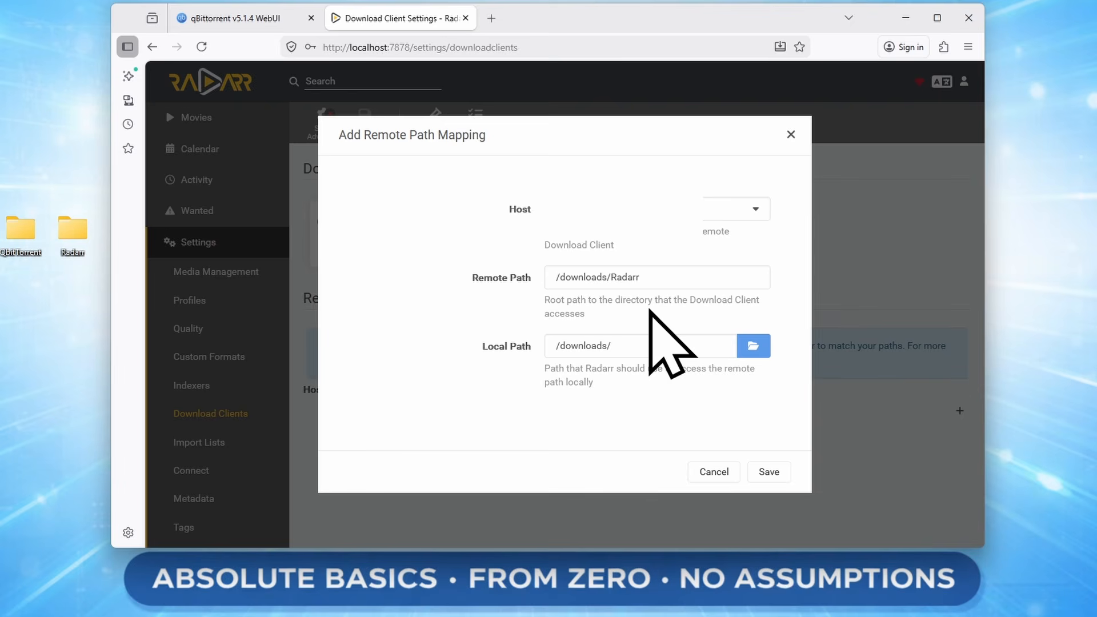
click(769, 472)
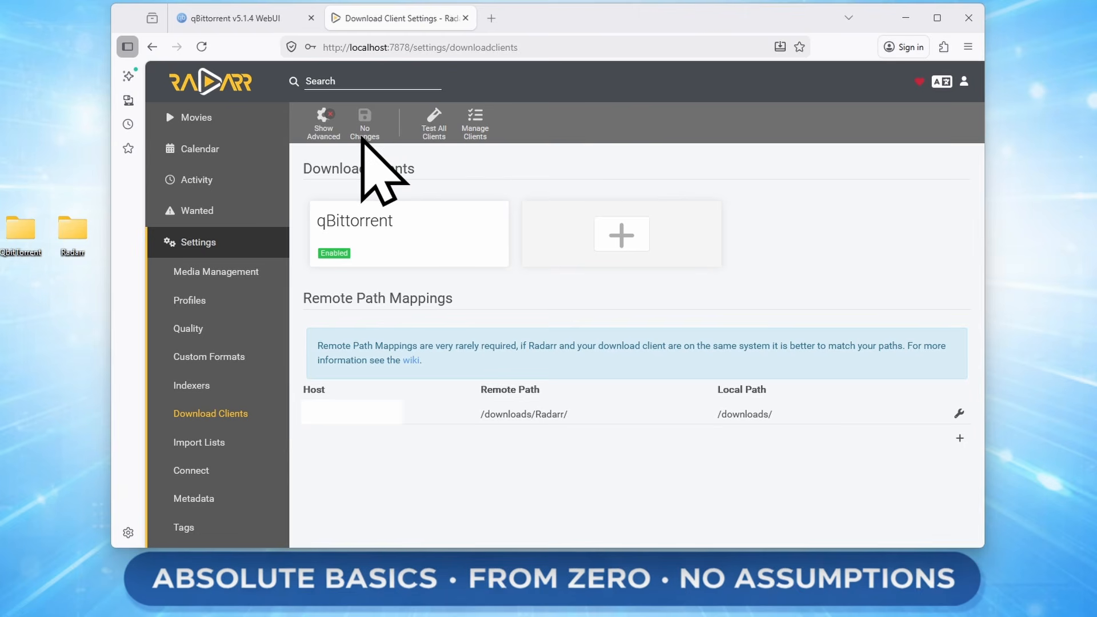
Look through the Import Lists, Connect and Metadata settings pages.
scroll(232, 372, down, 2)
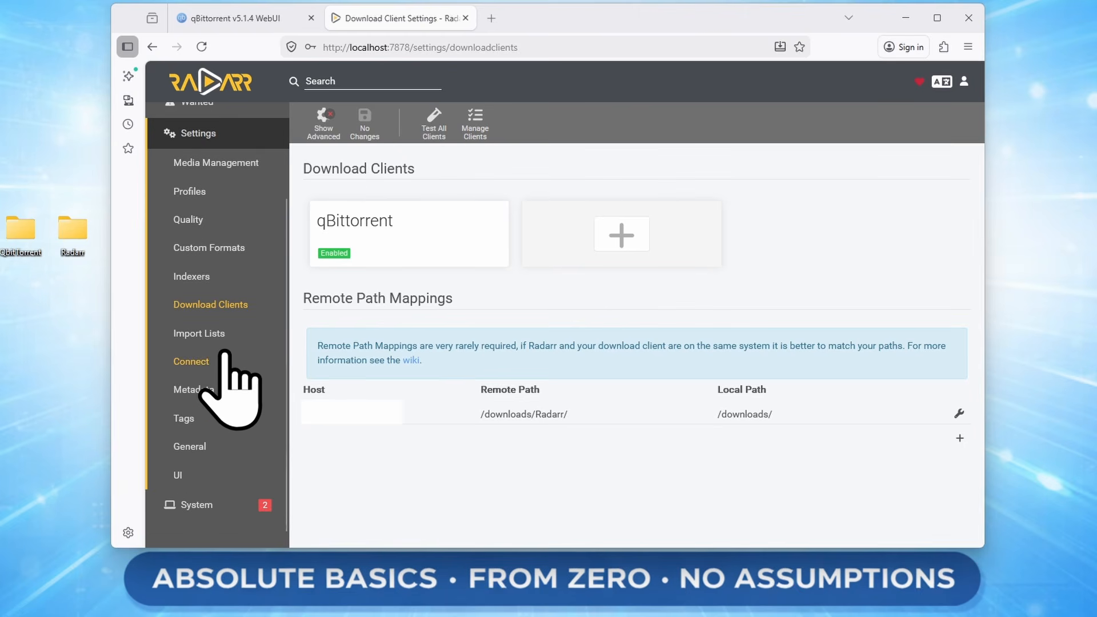
click(228, 336)
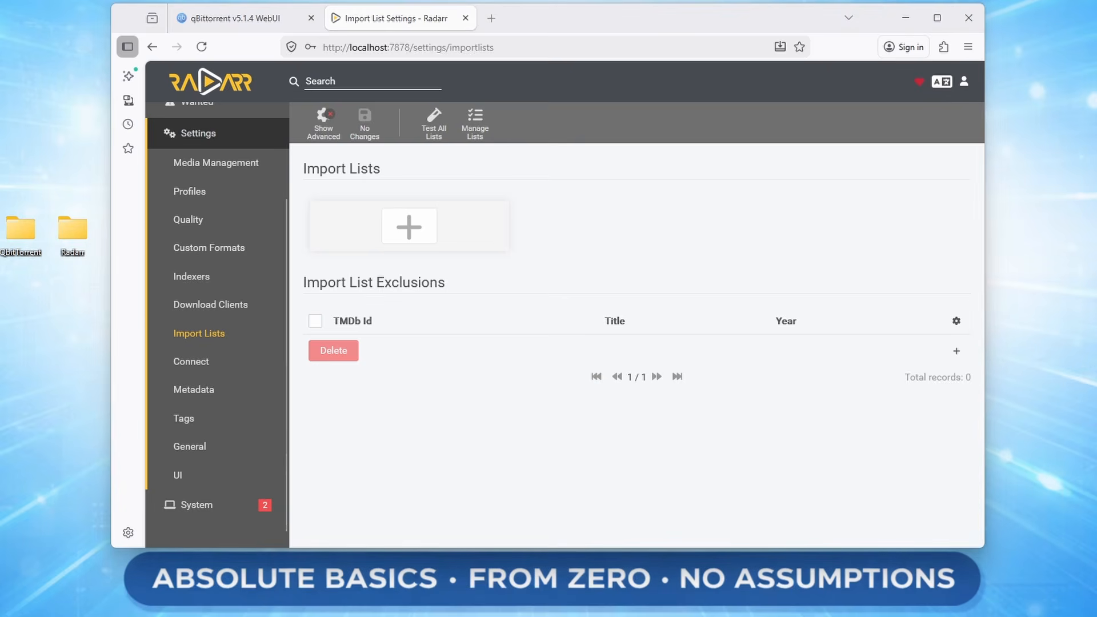
click(200, 361)
click(231, 394)
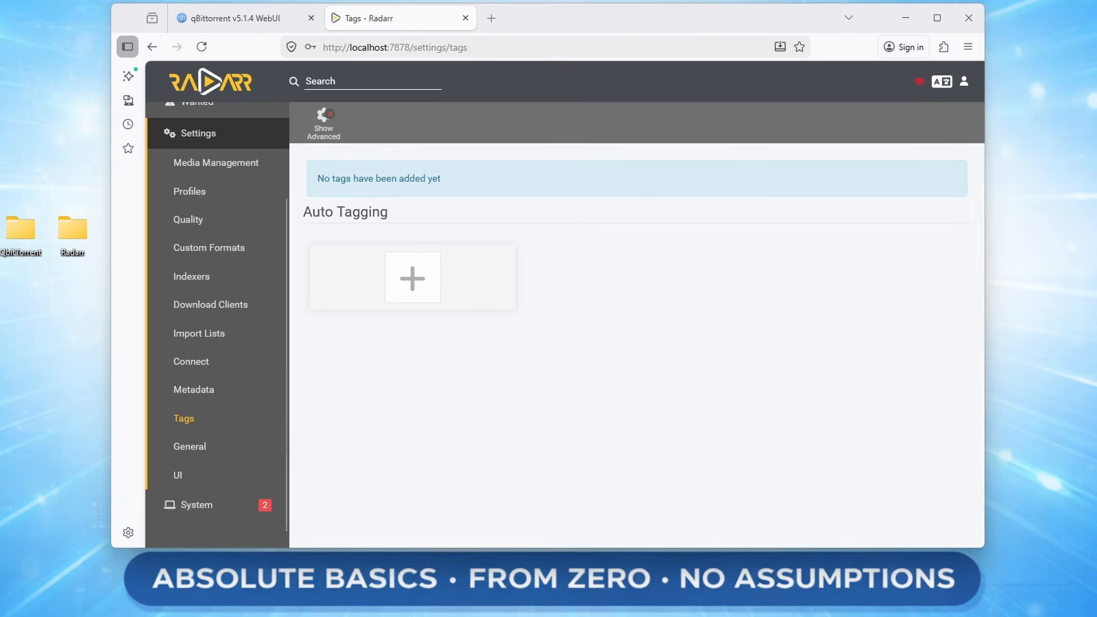
Review General settings down through security, proxy, logging and analytics options.
click(209, 449)
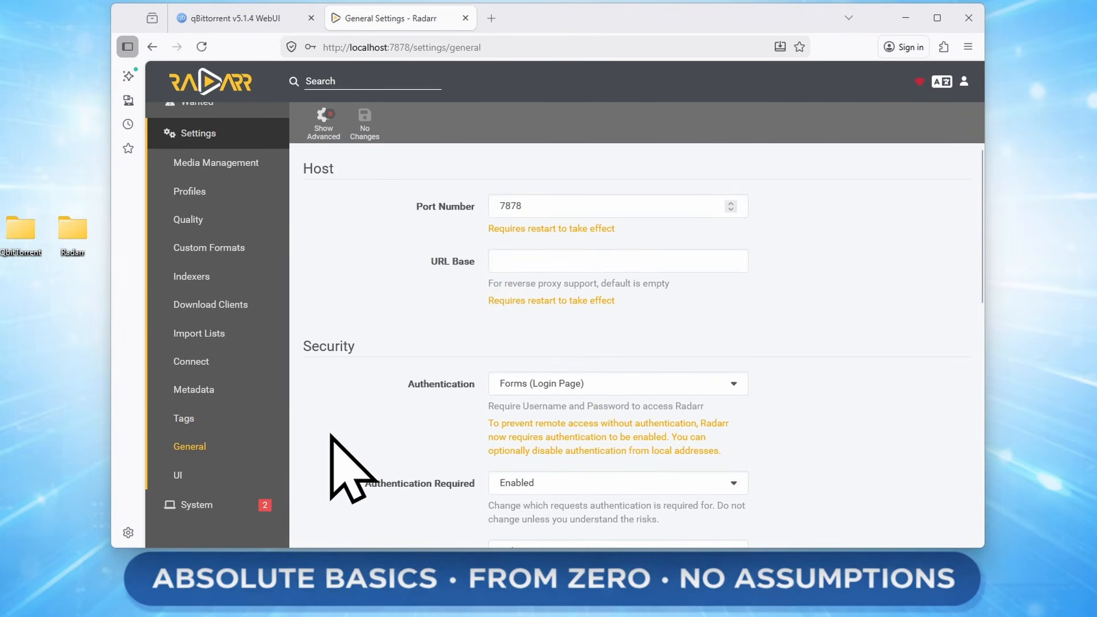
scroll(710, 350, down, 2)
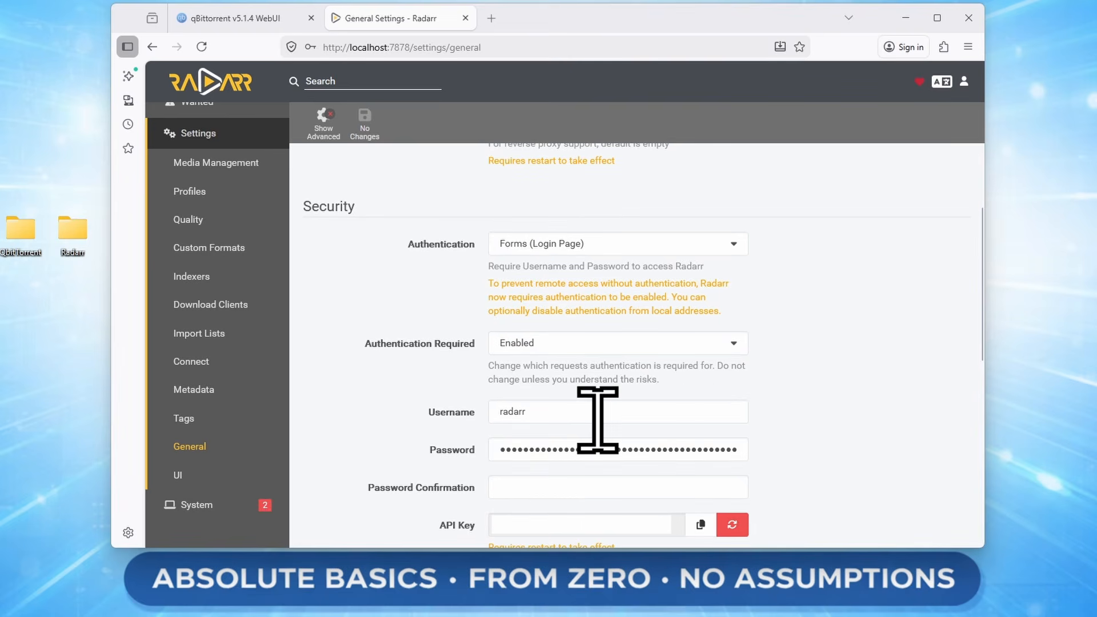
scroll(835, 417, down, 3)
scroll(845, 443, down, 1)
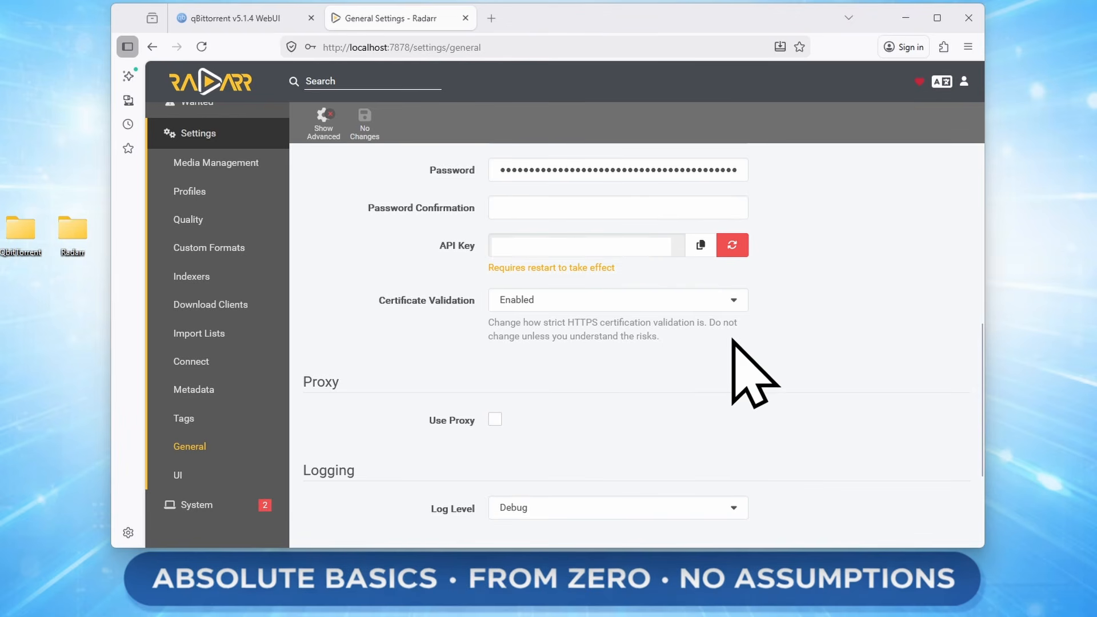
scroll(734, 355, down, 3)
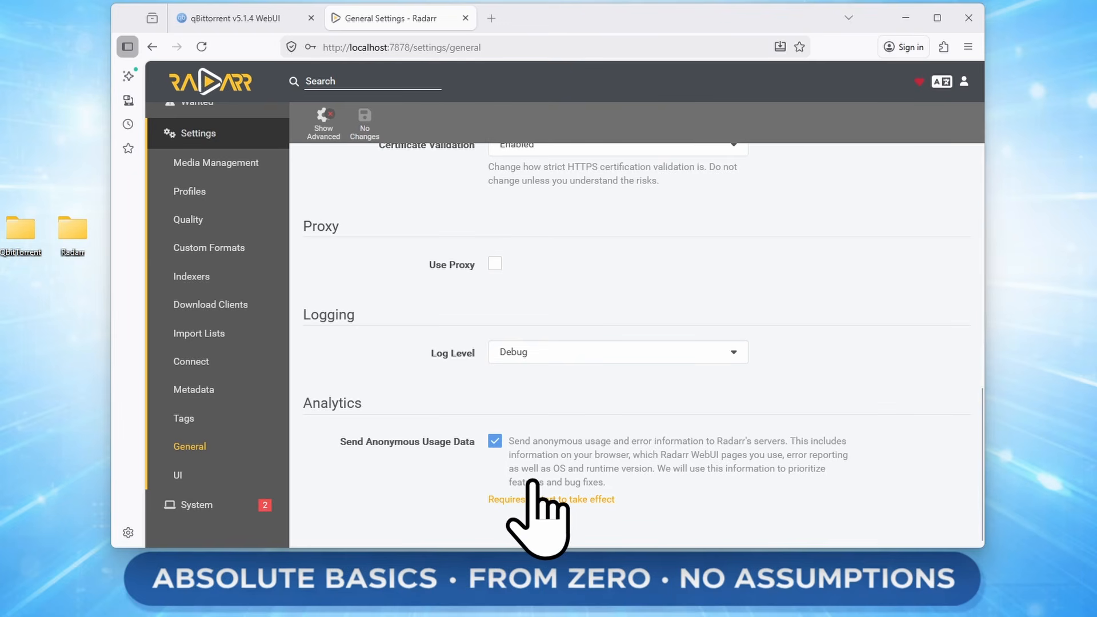
Decline the browser's save-password prompt and scroll through the UI settings page.
click(212, 478)
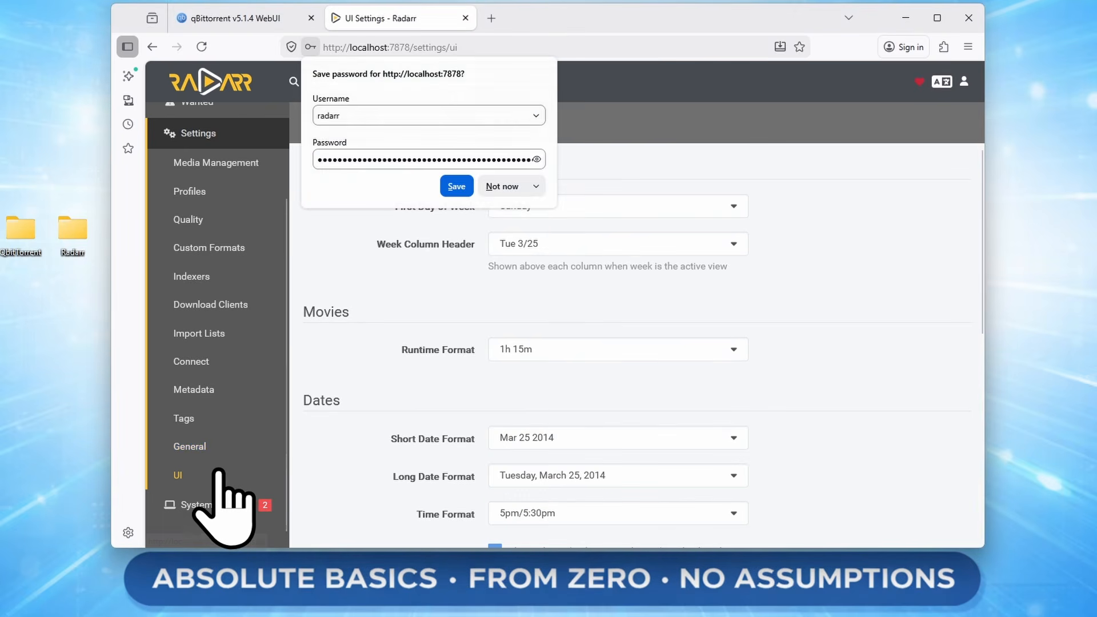
click(890, 298)
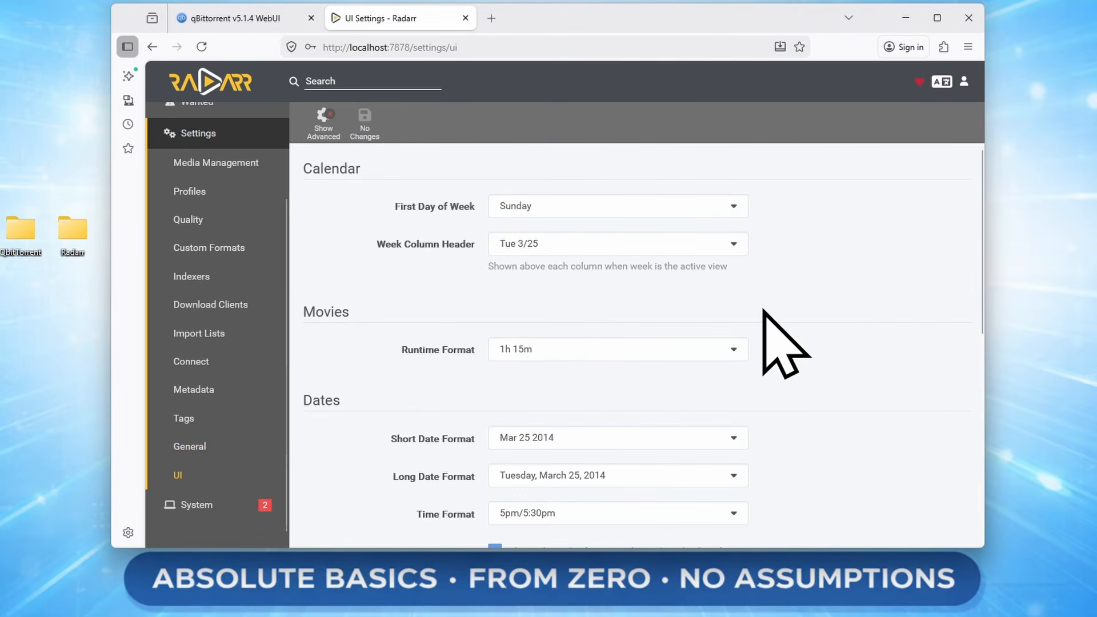
scroll(764, 315, down, 8)
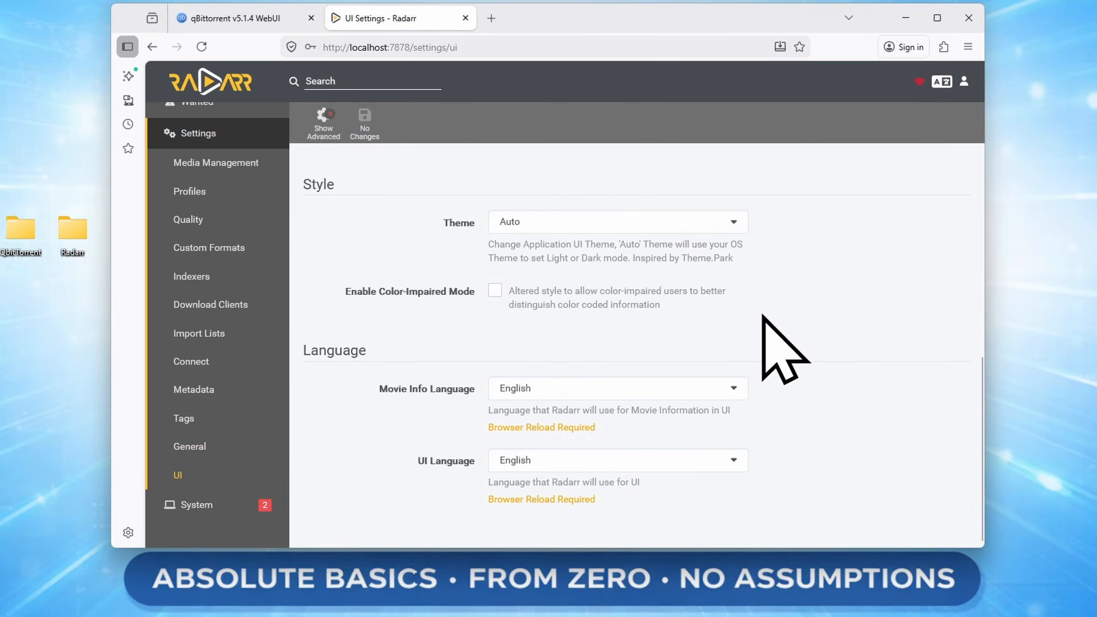
scroll(777, 343, up, 8)
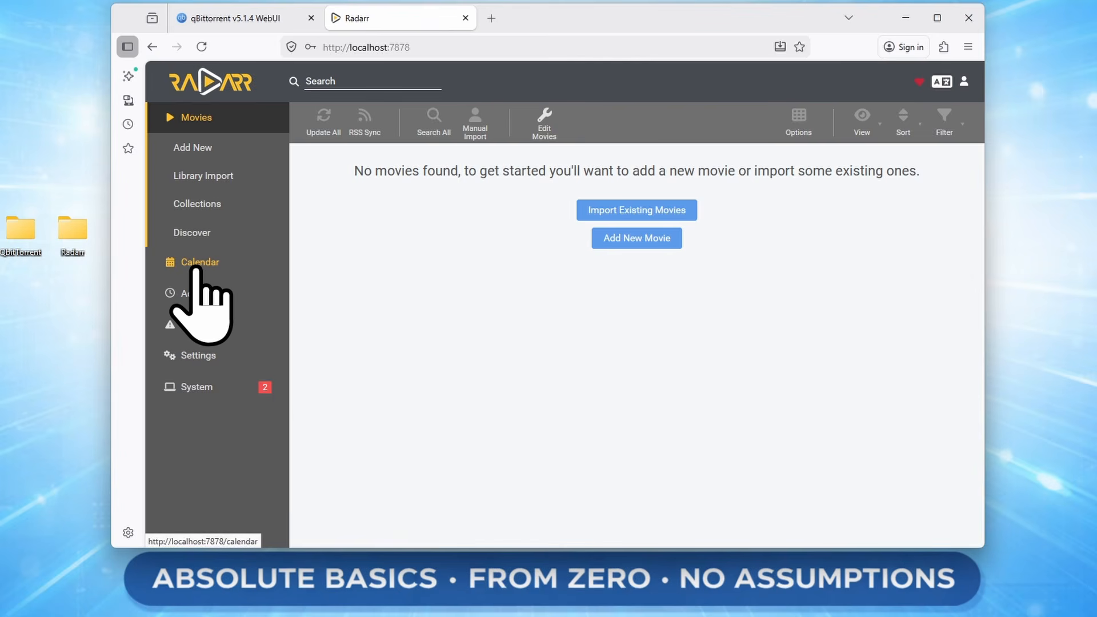
Browse Discover movies, preview The Bride! without adding it, then open Avatar: Fire and Ash.
click(183, 151)
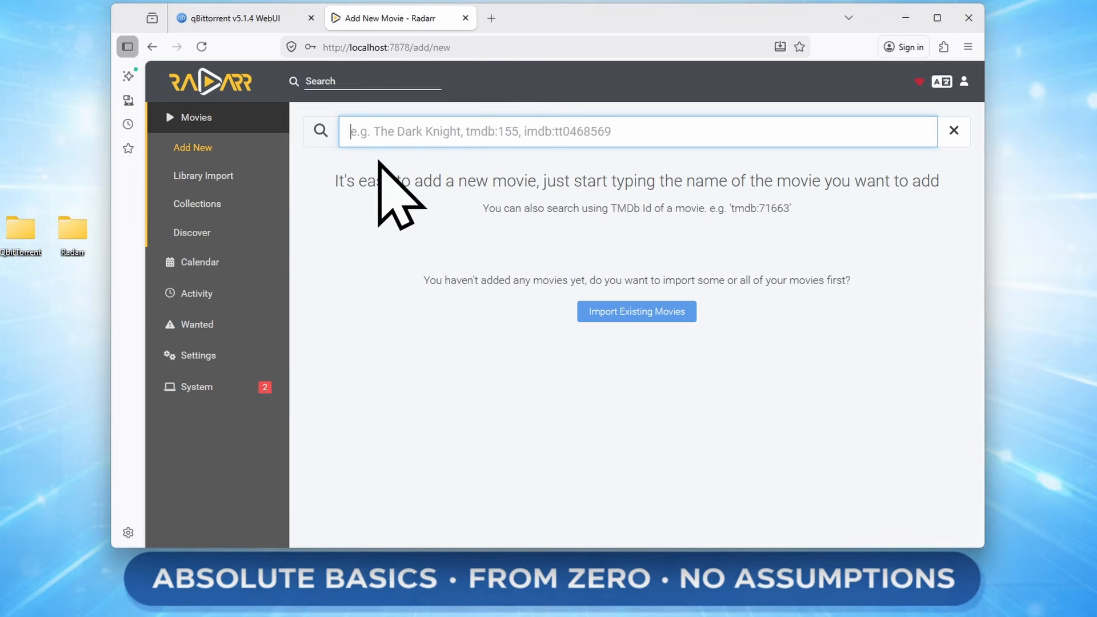
click(207, 236)
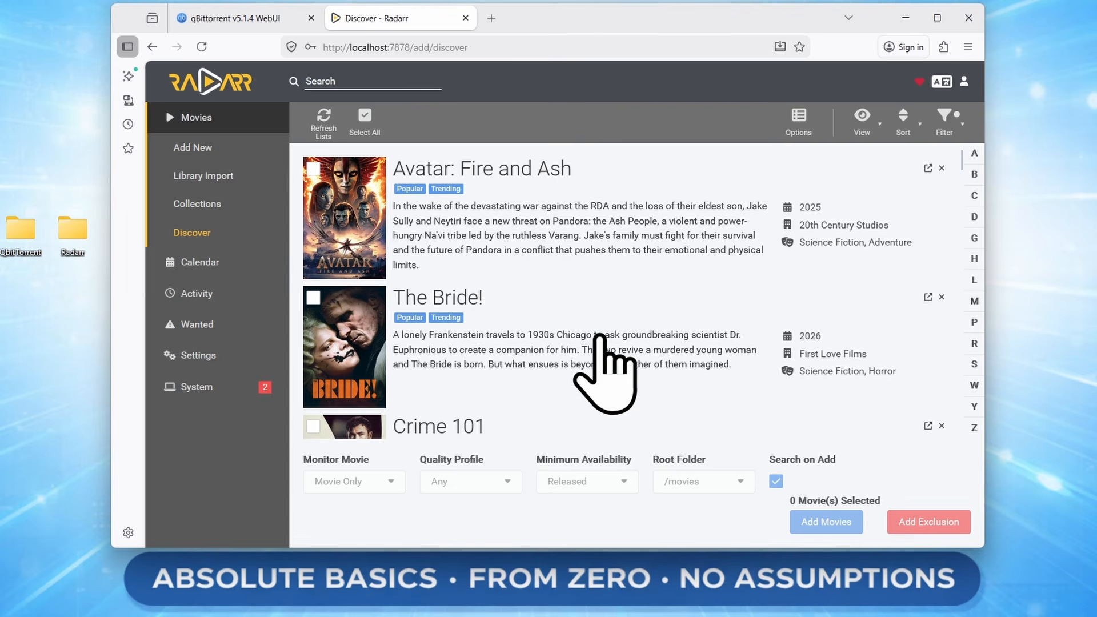
click(540, 343)
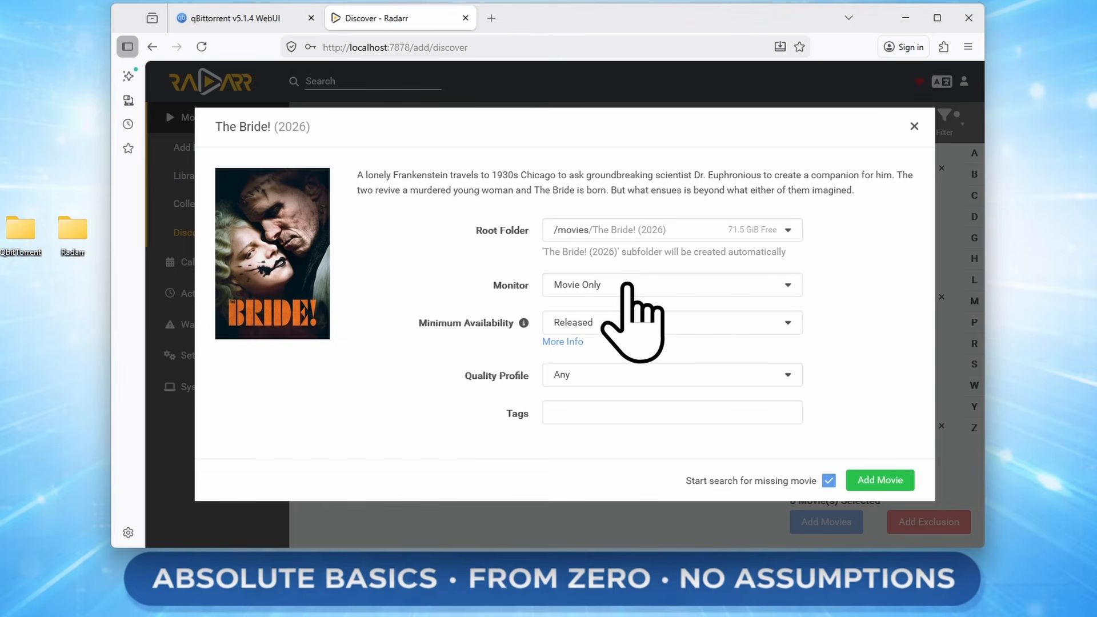
click(915, 126)
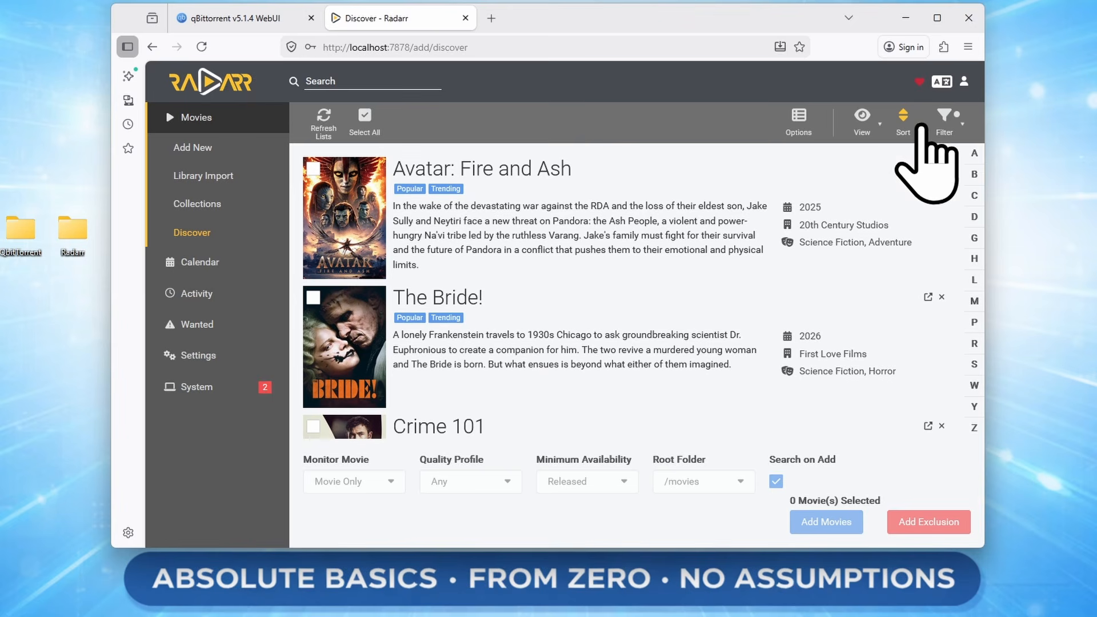
click(621, 224)
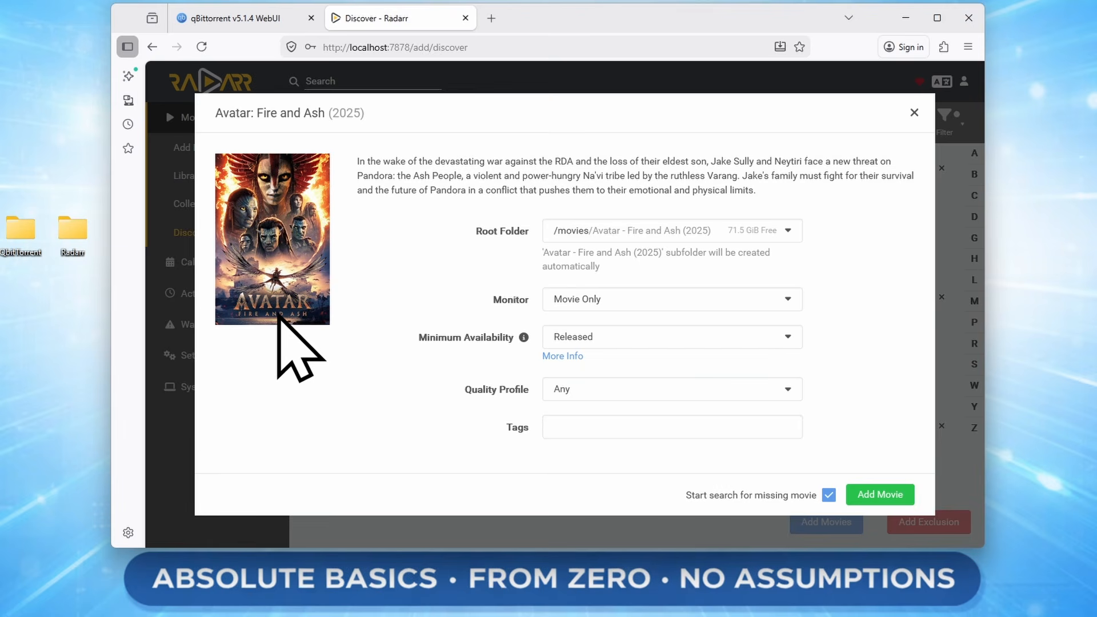
Set Avatar: Fire and Ash to Movie and Collection, Released availability, HD - 720p/1080p profile.
click(624, 299)
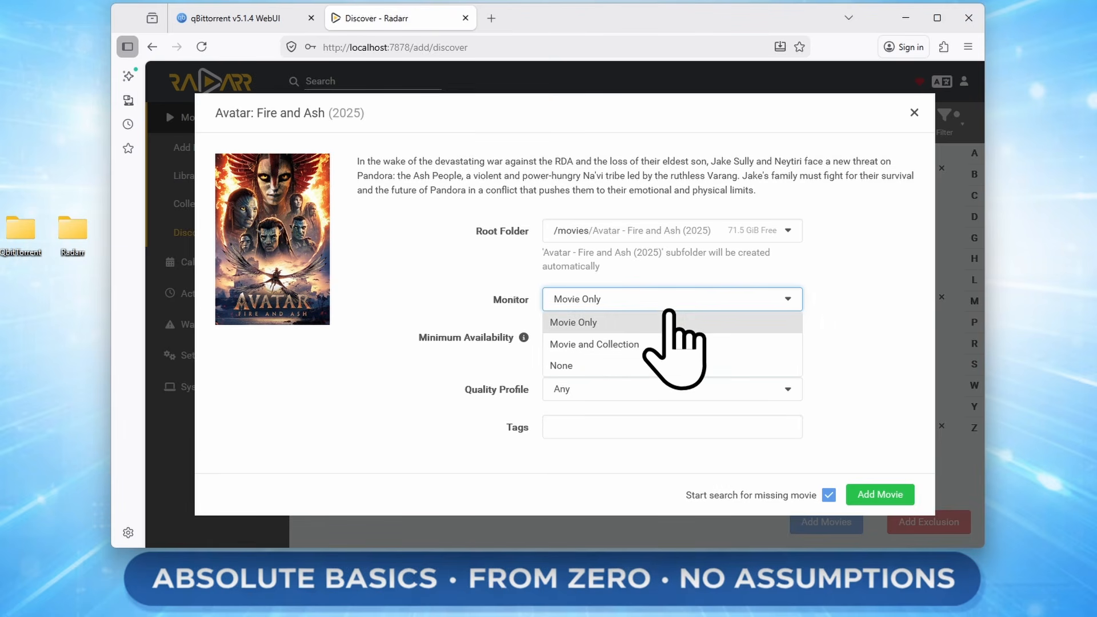
click(631, 345)
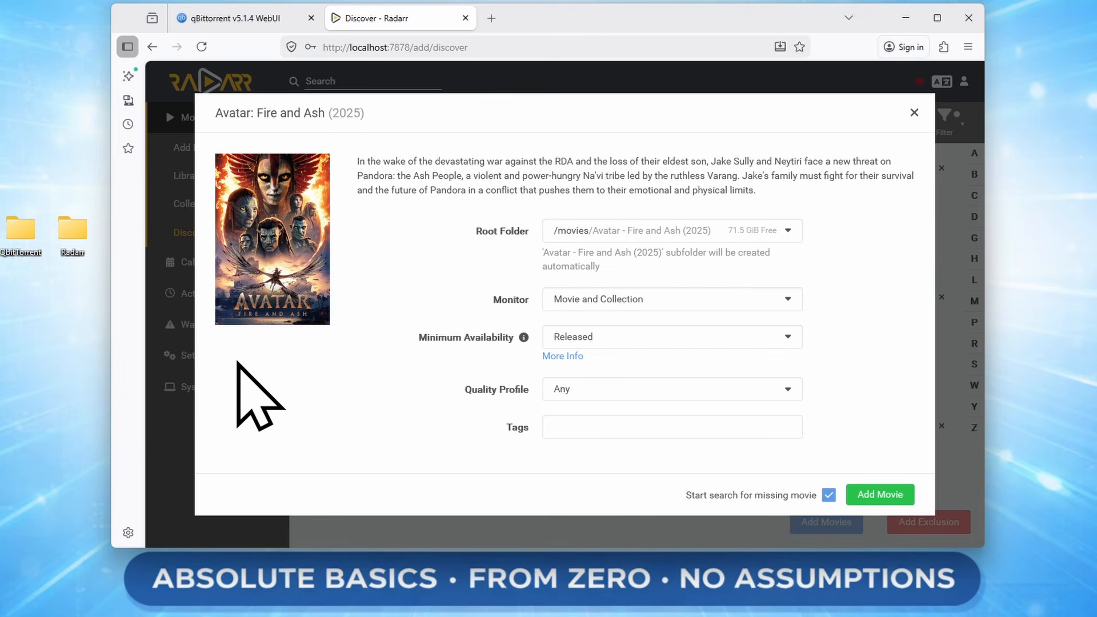
click(607, 339)
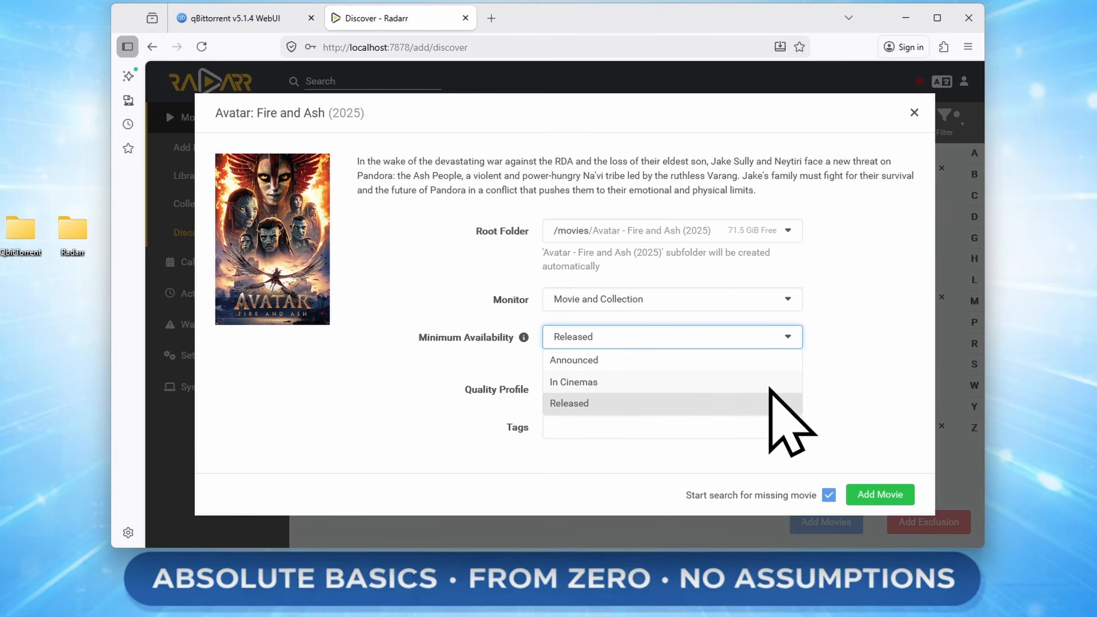
click(827, 388)
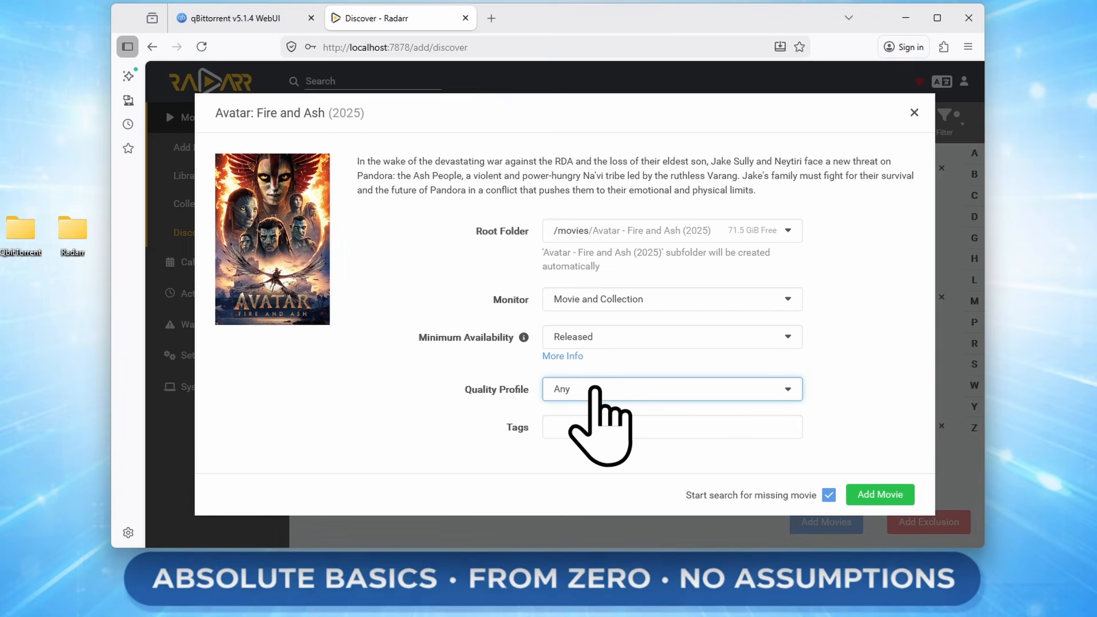
click(625, 389)
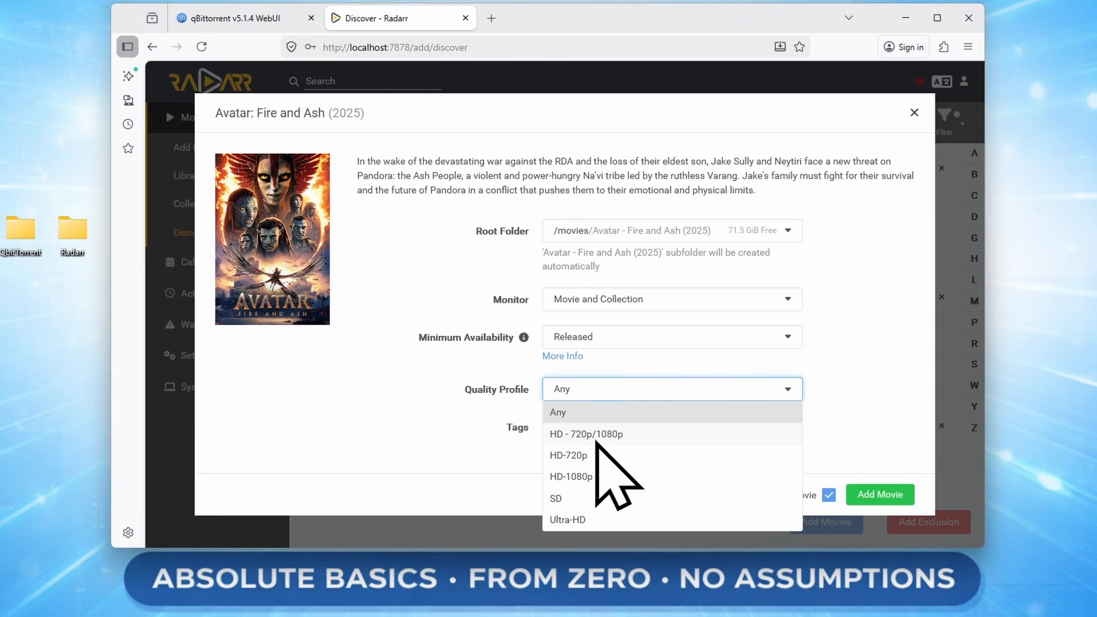
click(601, 436)
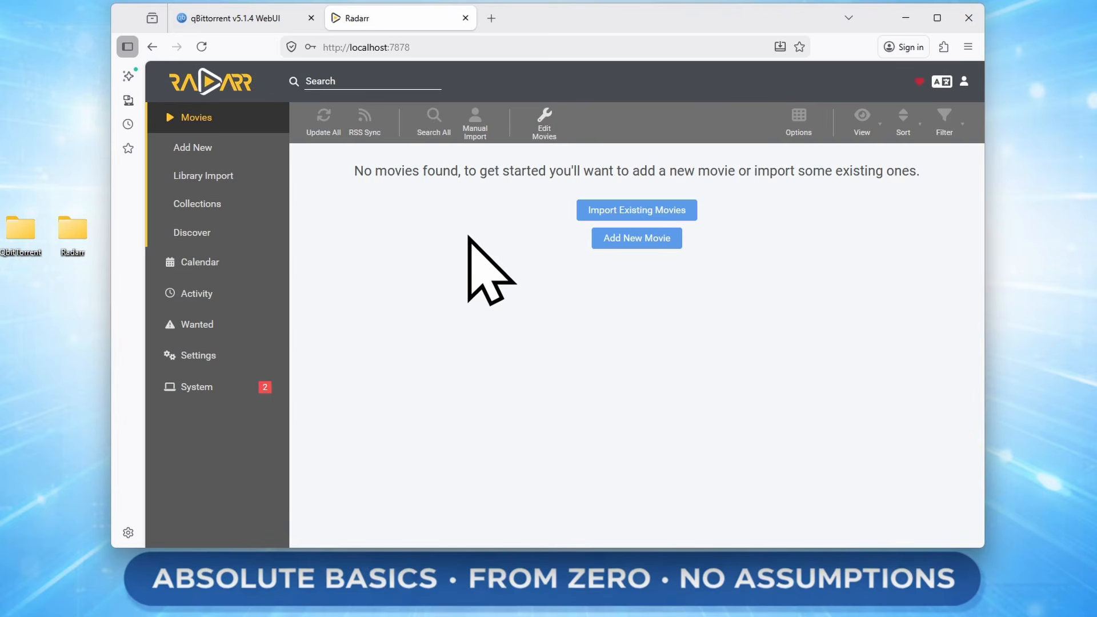
Scan /movies in Library Import, set Die Hard and Volcano to Monitor None, and import both.
click(201, 181)
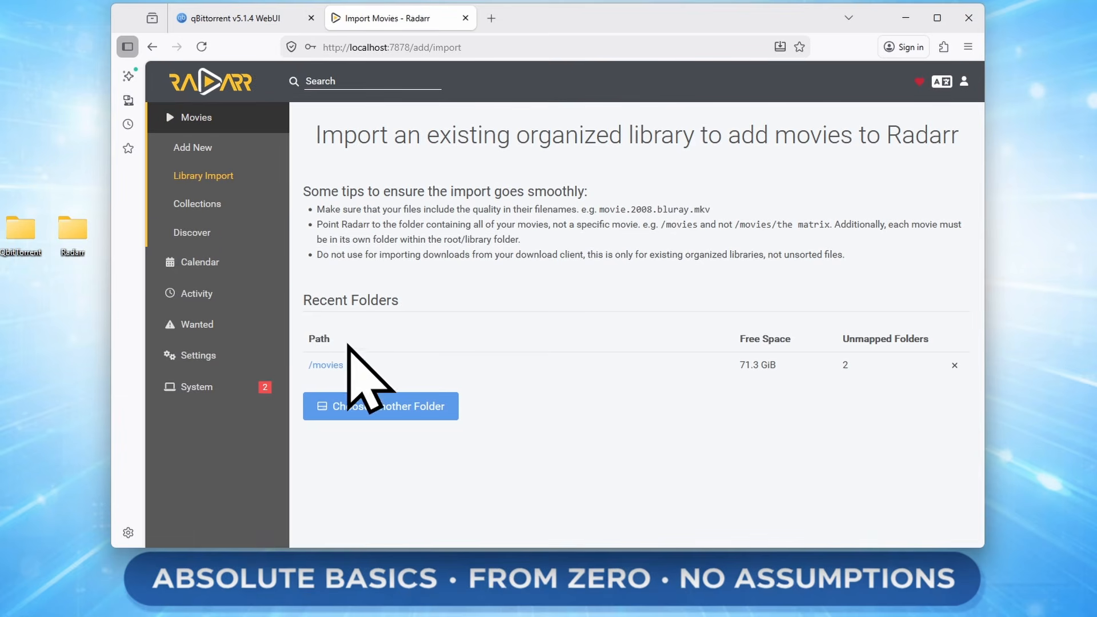
click(325, 366)
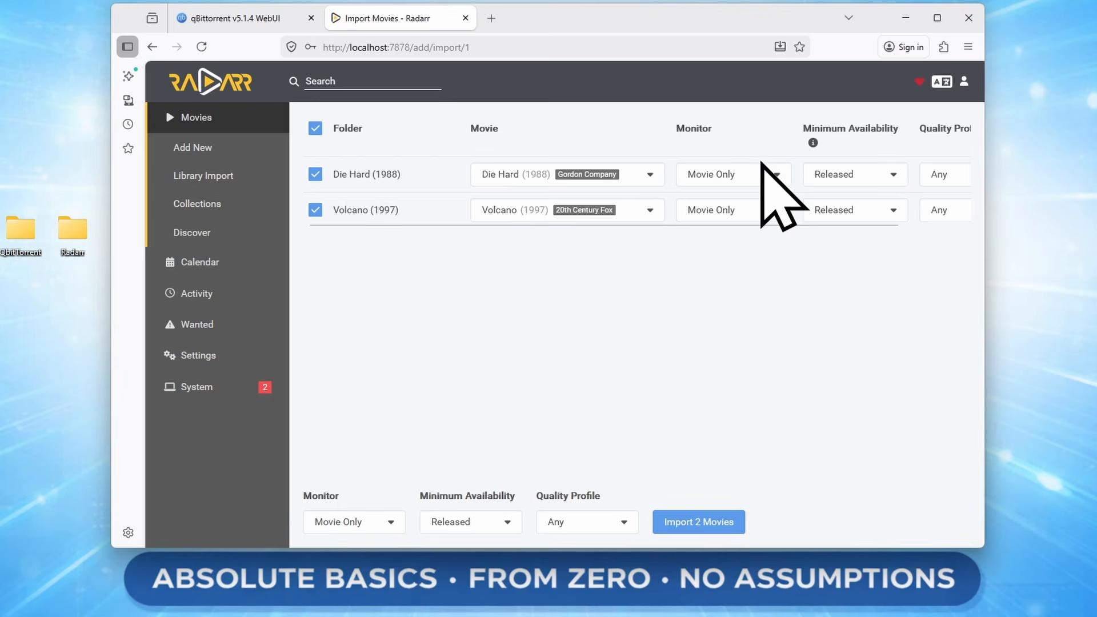
click(734, 178)
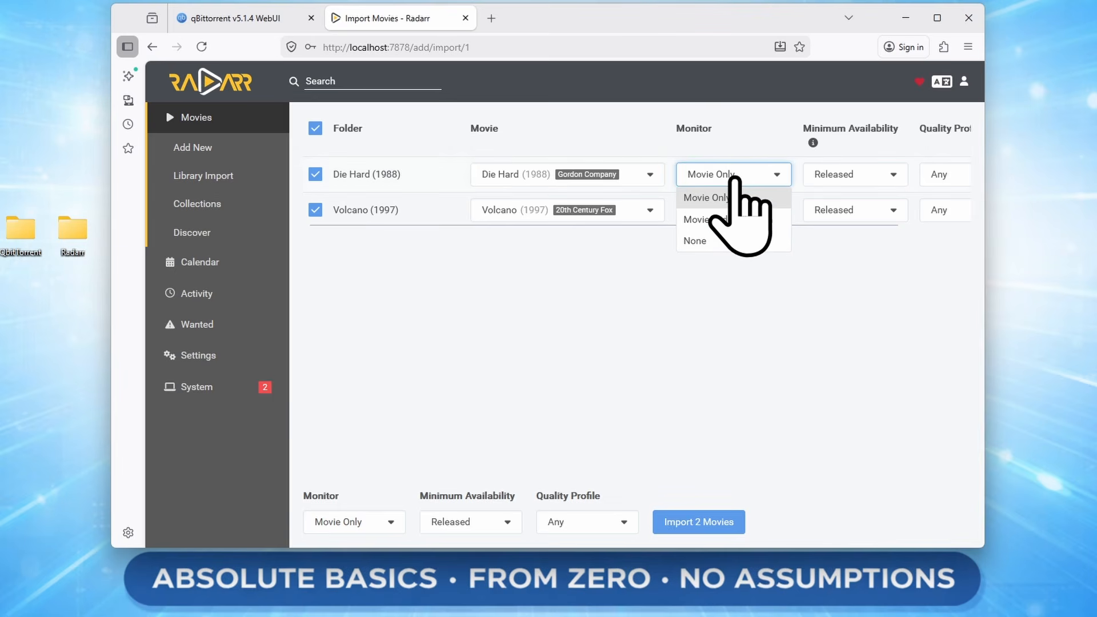
click(727, 241)
click(726, 212)
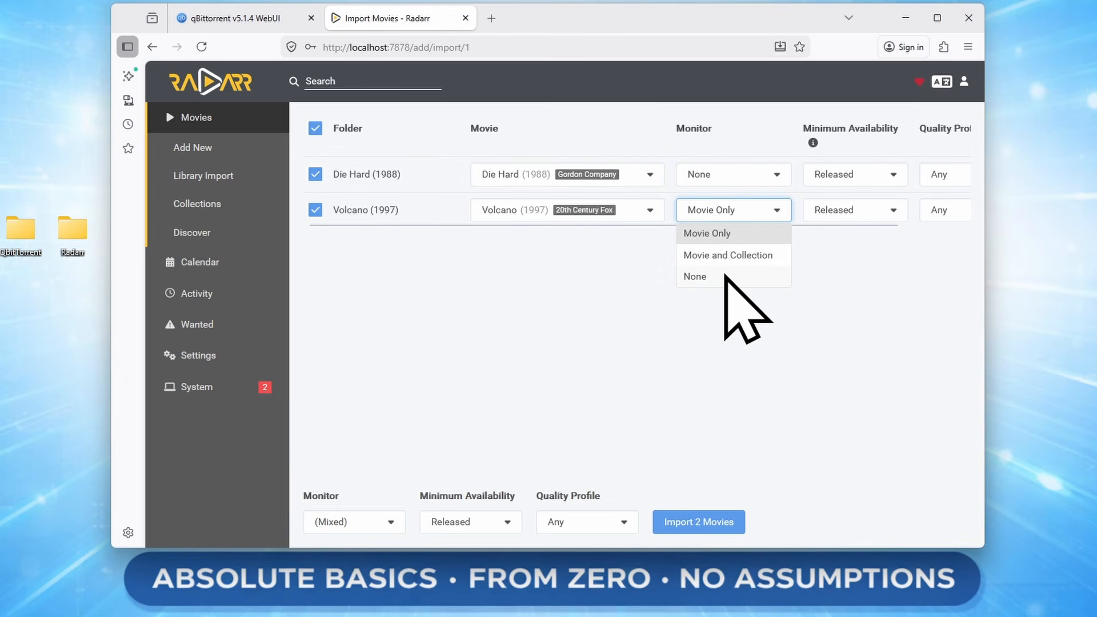
click(727, 280)
click(723, 209)
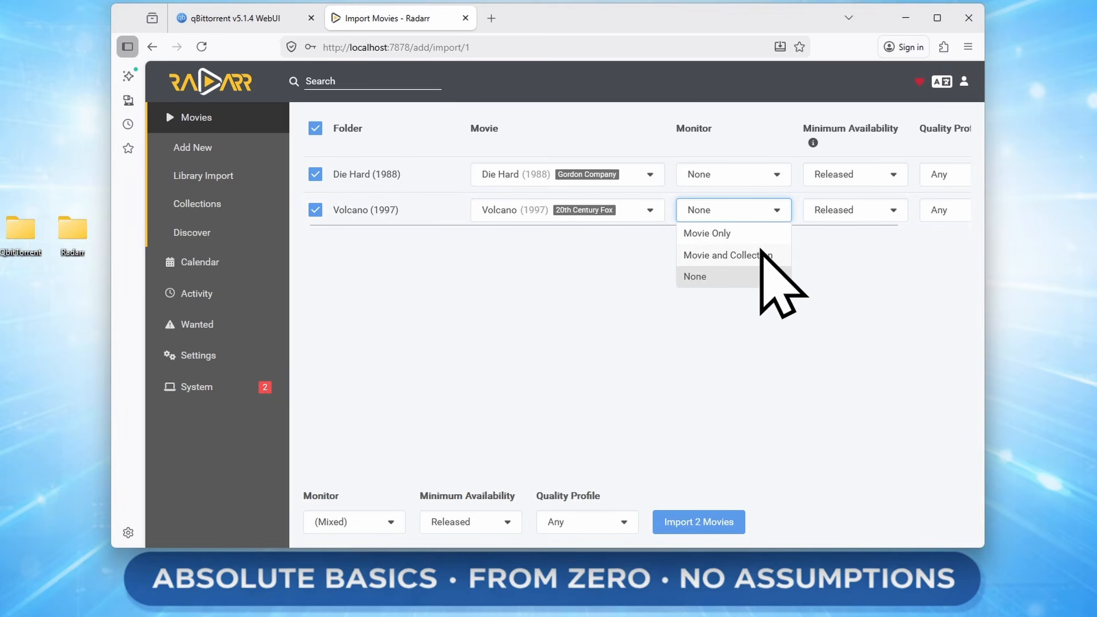
click(709, 175)
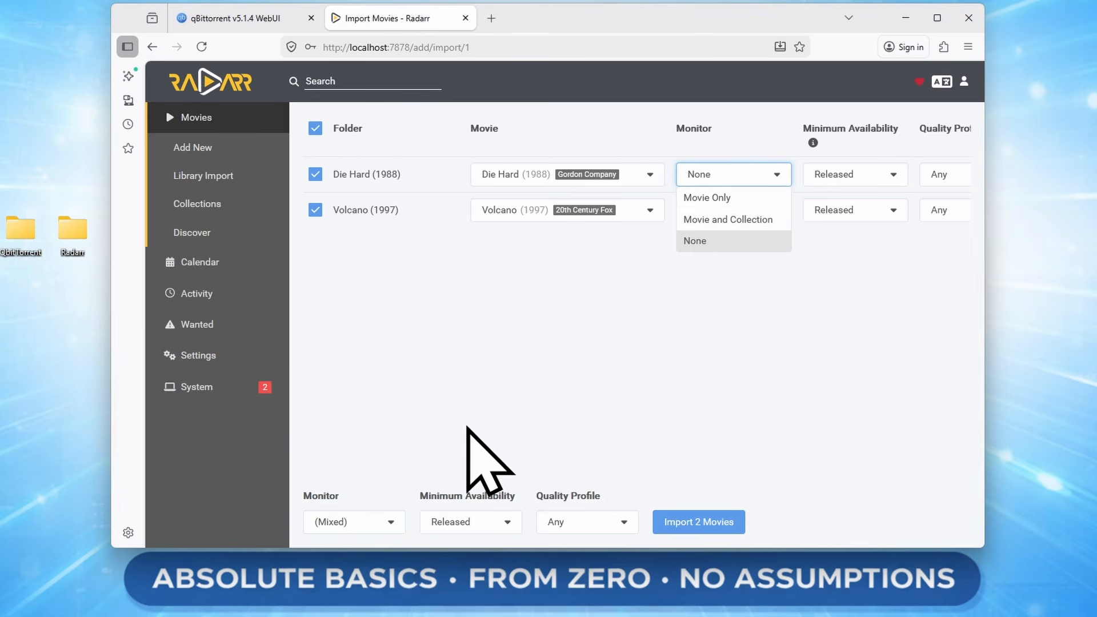
click(595, 391)
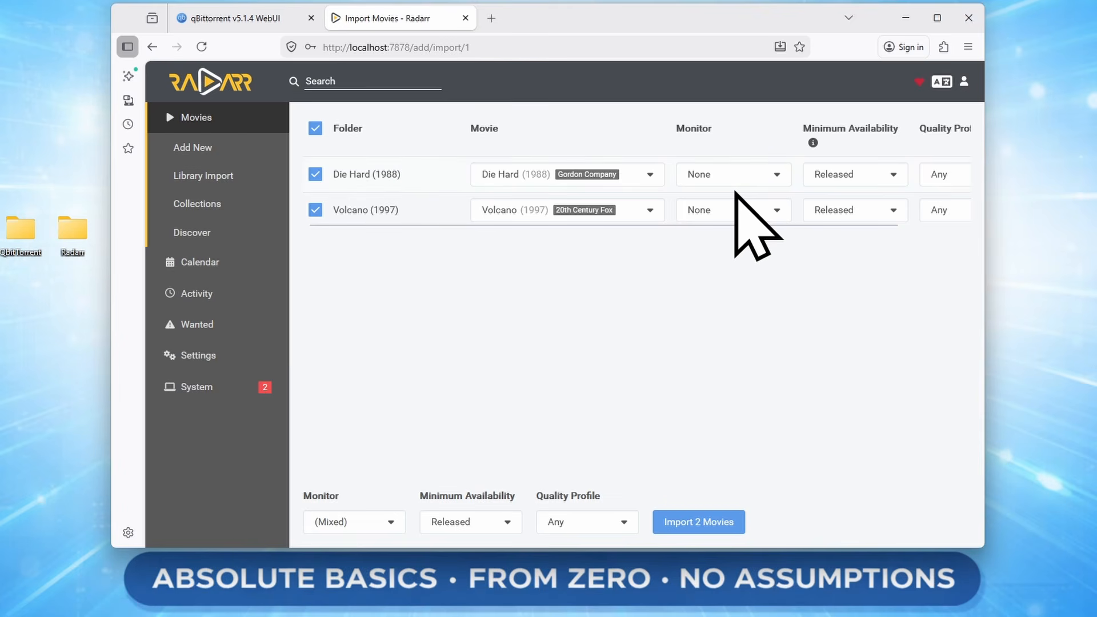
click(688, 527)
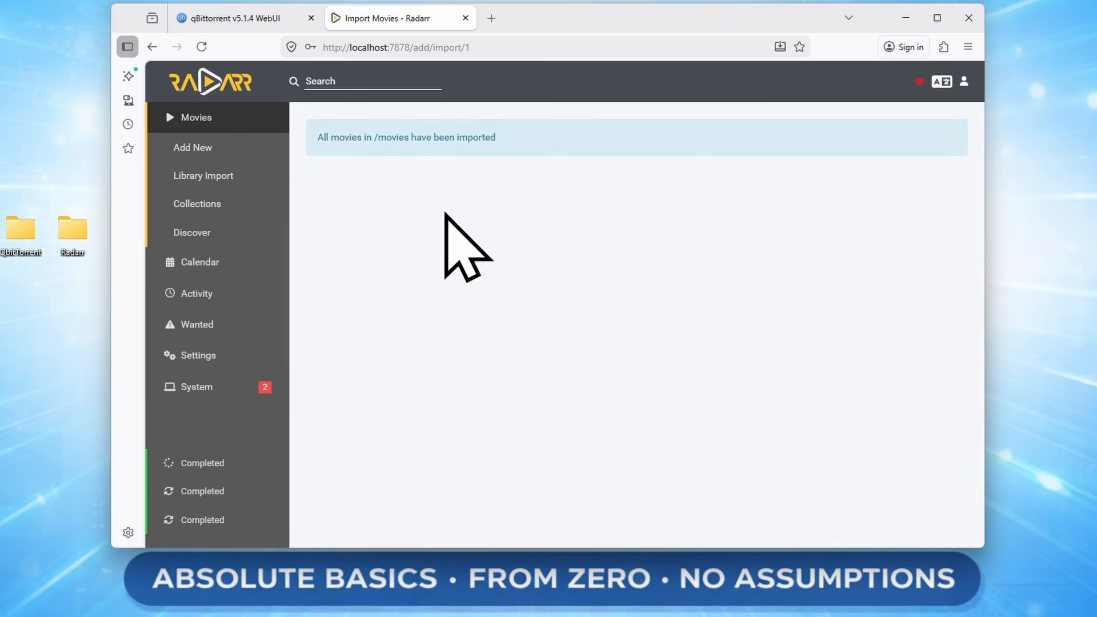
Inspect the Movies library and its Downloaded (Unmonitored) legend for Die Hard and Volcano.
click(199, 117)
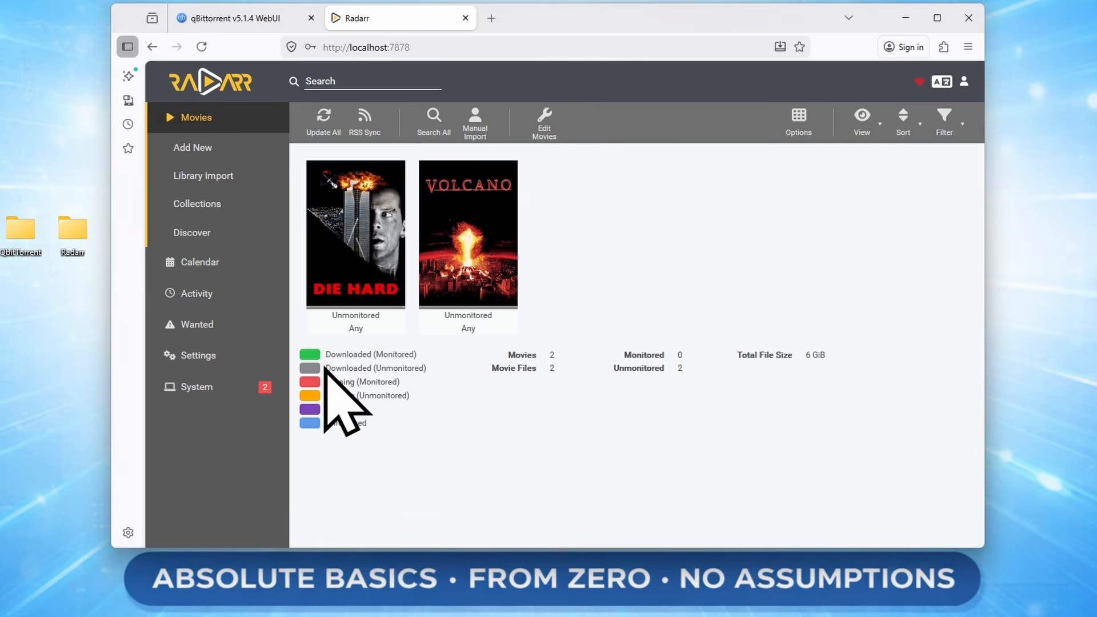
drag(325, 369, 407, 368)
click(472, 445)
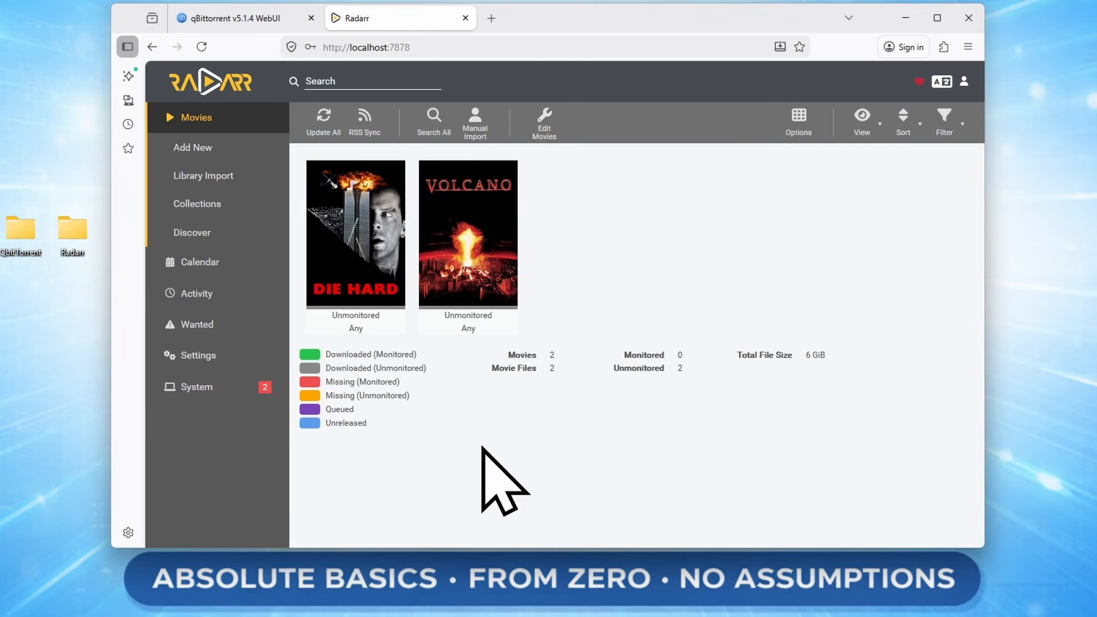
drag(343, 368, 384, 357)
click(392, 393)
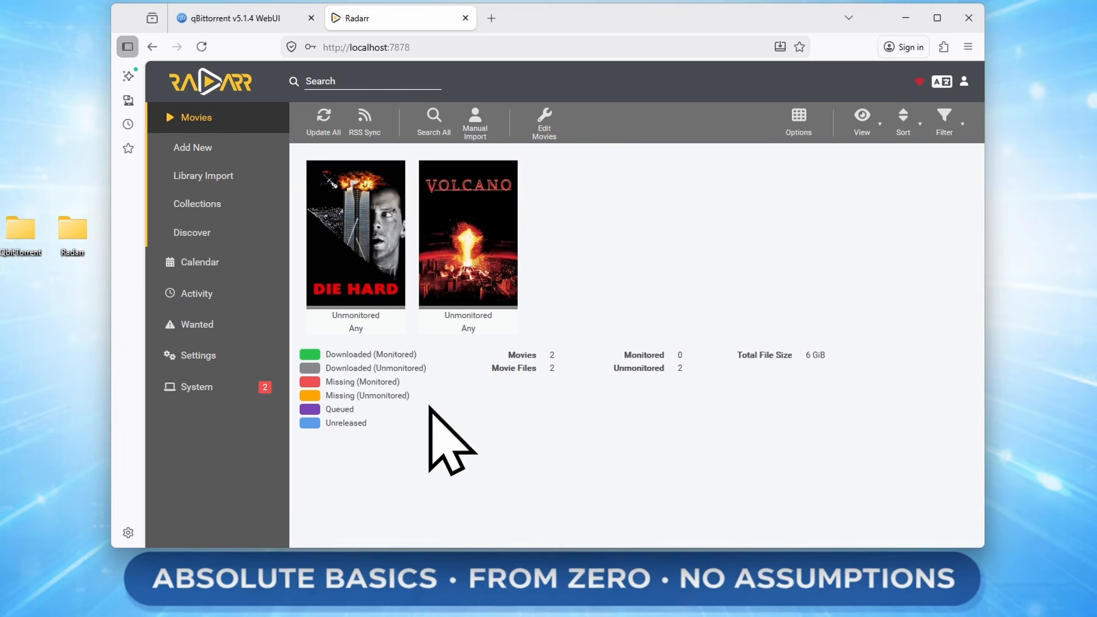